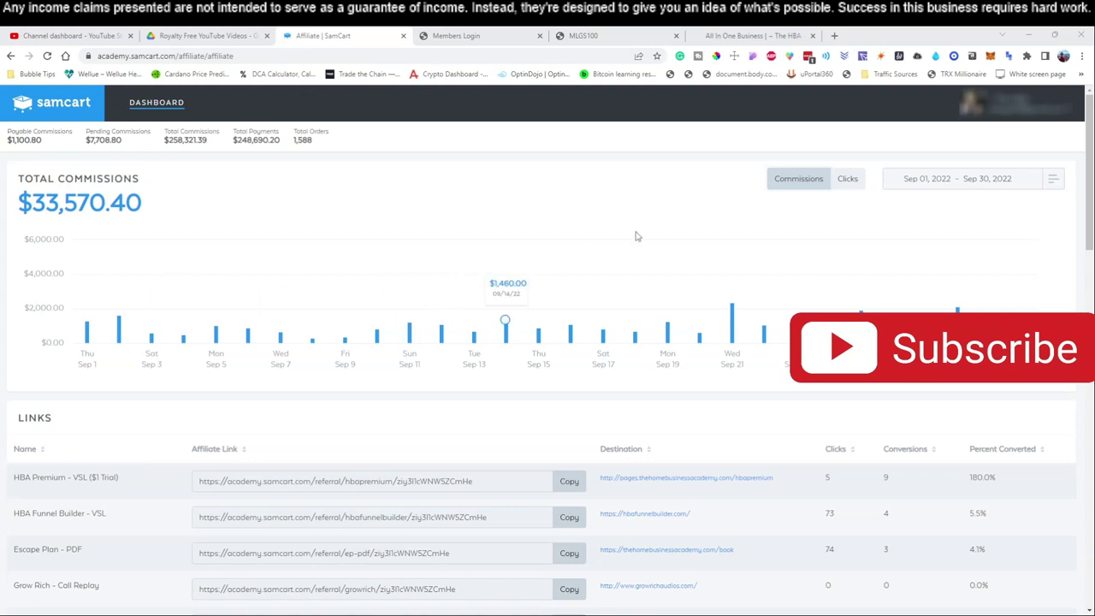
# Circle the total commissions figure for September in red, and close the page annotation.
pyautogui.click(935, 56)
pyautogui.moveTo(36, 214)
pyautogui.mouseDown()
pyautogui.moveTo(89, 216)
pyautogui.moveTo(103, 176)
pyautogui.moveTo(25, 203)
pyautogui.mouseUp()
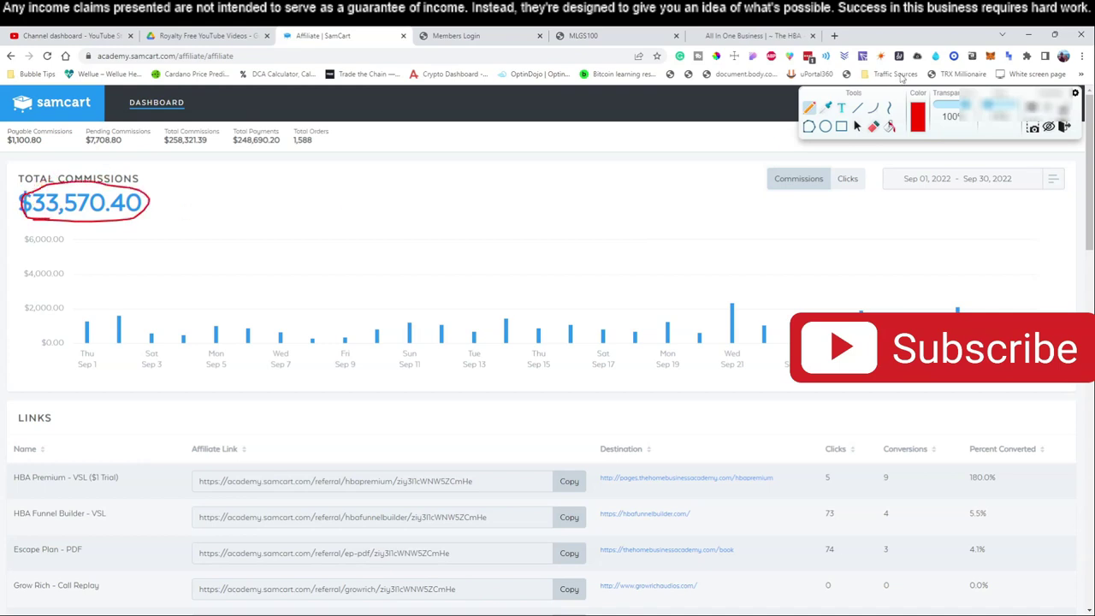
pyautogui.click(1065, 126)
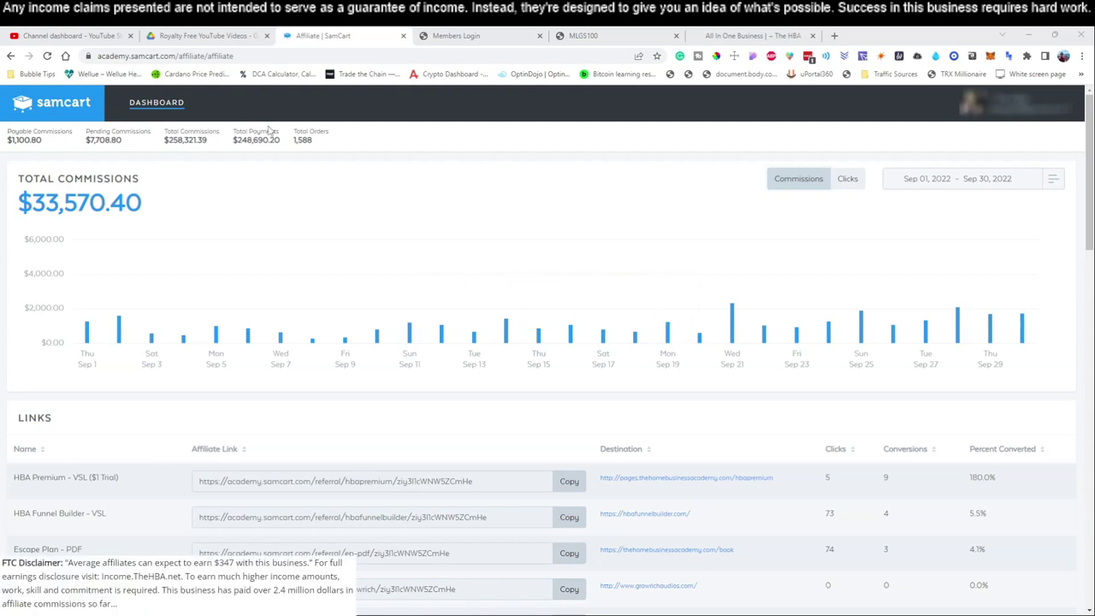
# Reload the affiliate dashboard and highlight the Total Commissions amount in the summary row.
pyautogui.click(47, 56)
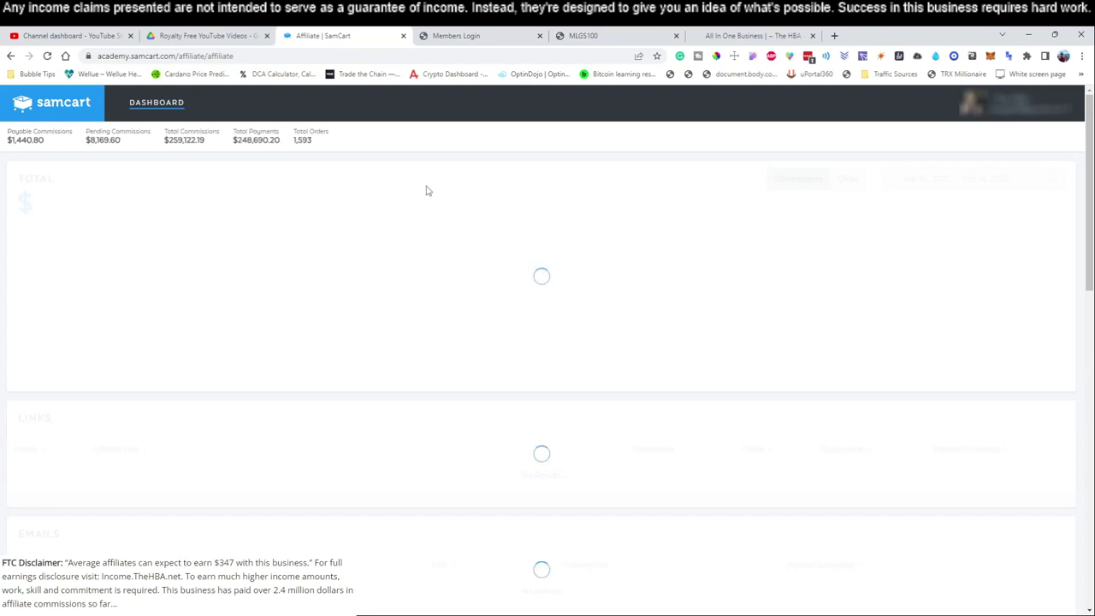
pyautogui.moveTo(165, 139); pyautogui.dragTo(215, 143)
pyautogui.click(215, 142)
pyautogui.moveTo(166, 139); pyautogui.dragTo(224, 144)
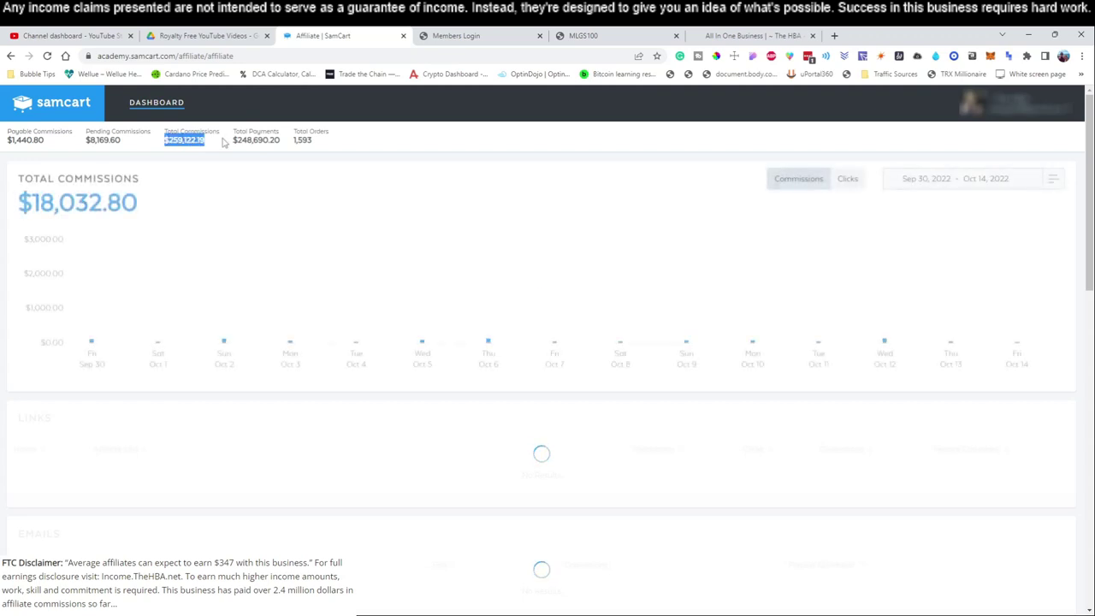
# Set the commissions date range to Oct 01, 2022 through Oct 14, 2022.
pyautogui.click(931, 179)
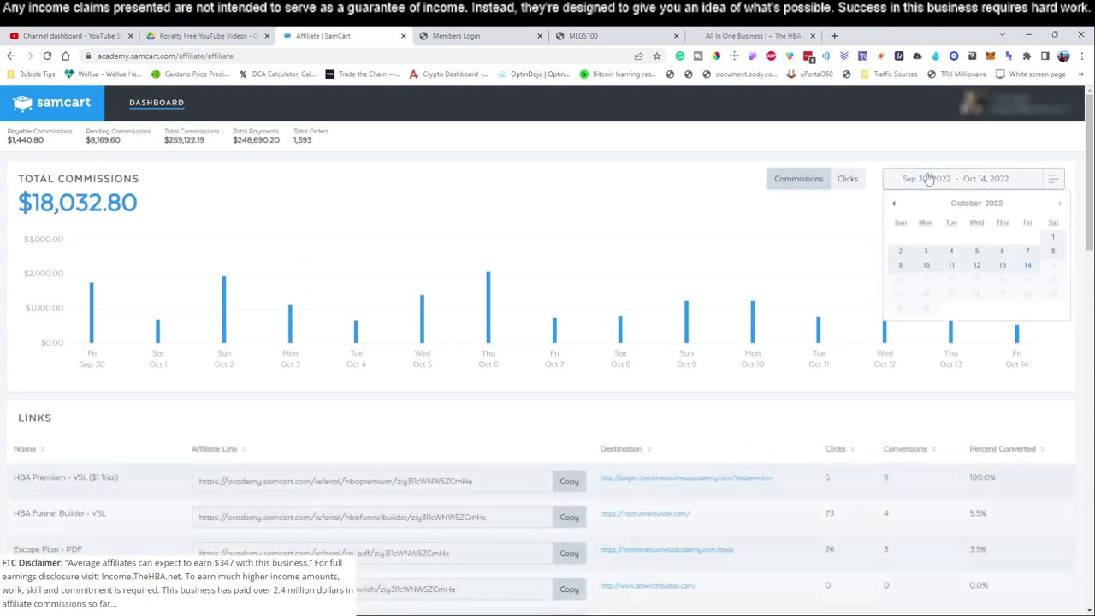
pyautogui.click(1055, 238)
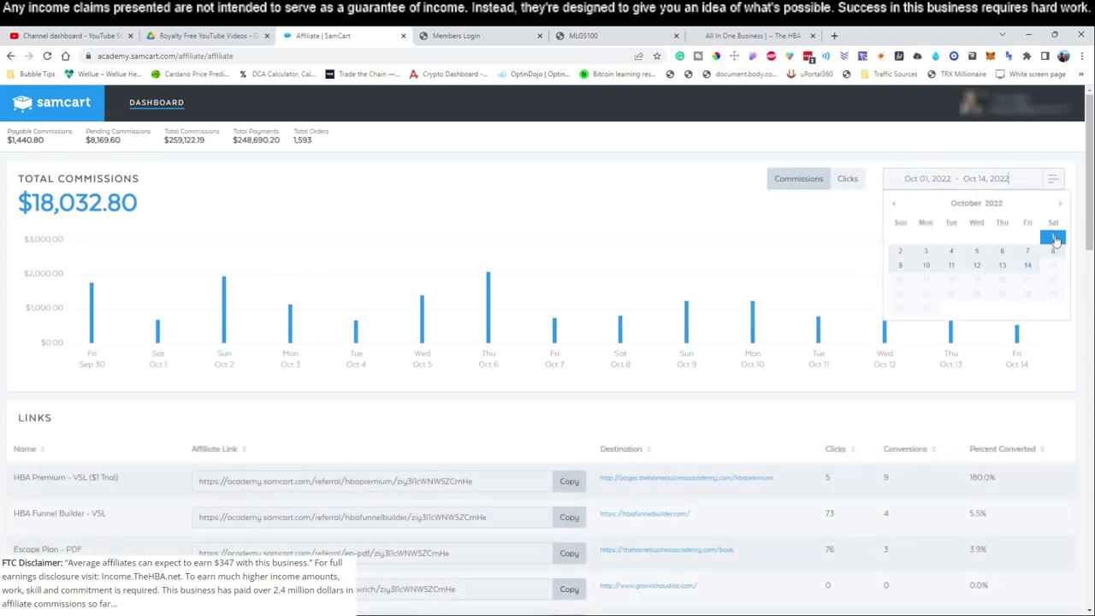
pyautogui.click(695, 212)
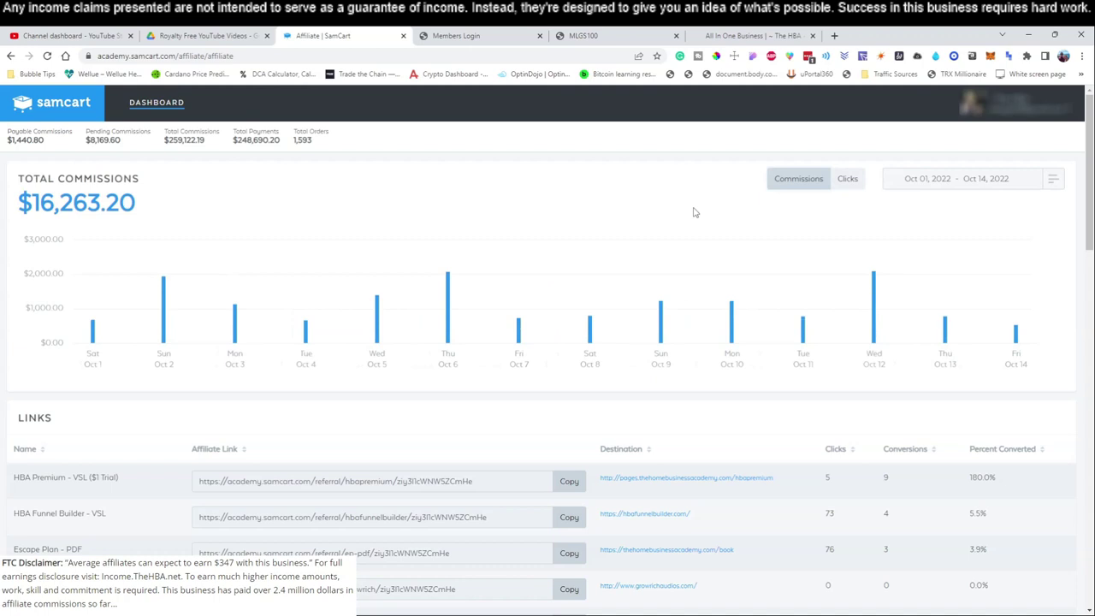
# Draw two rising red strokes across the October commissions chart, clear them and highlight the total commissions figure.
pyautogui.click(935, 56)
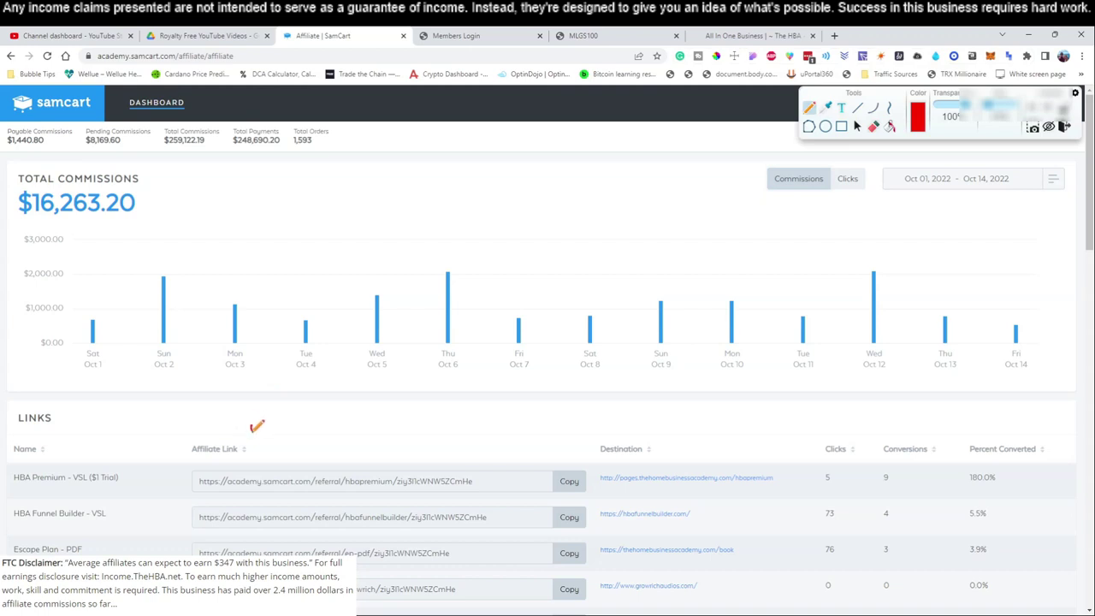
pyautogui.moveTo(249, 431)
pyautogui.mouseDown()
pyautogui.moveTo(382, 428)
pyautogui.moveTo(419, 412)
pyautogui.moveTo(417, 386)
pyautogui.moveTo(462, 390)
pyautogui.moveTo(464, 375)
pyautogui.moveTo(561, 350)
pyautogui.moveTo(574, 320)
pyautogui.moveTo(676, 233)
pyautogui.moveTo(676, 198)
pyautogui.moveTo(726, 193)
pyautogui.mouseUp()
pyautogui.moveTo(366, 412)
pyautogui.mouseDown()
pyautogui.moveTo(650, 186)
pyautogui.moveTo(667, 192)
pyautogui.mouseUp()
pyautogui.click(1064, 126)
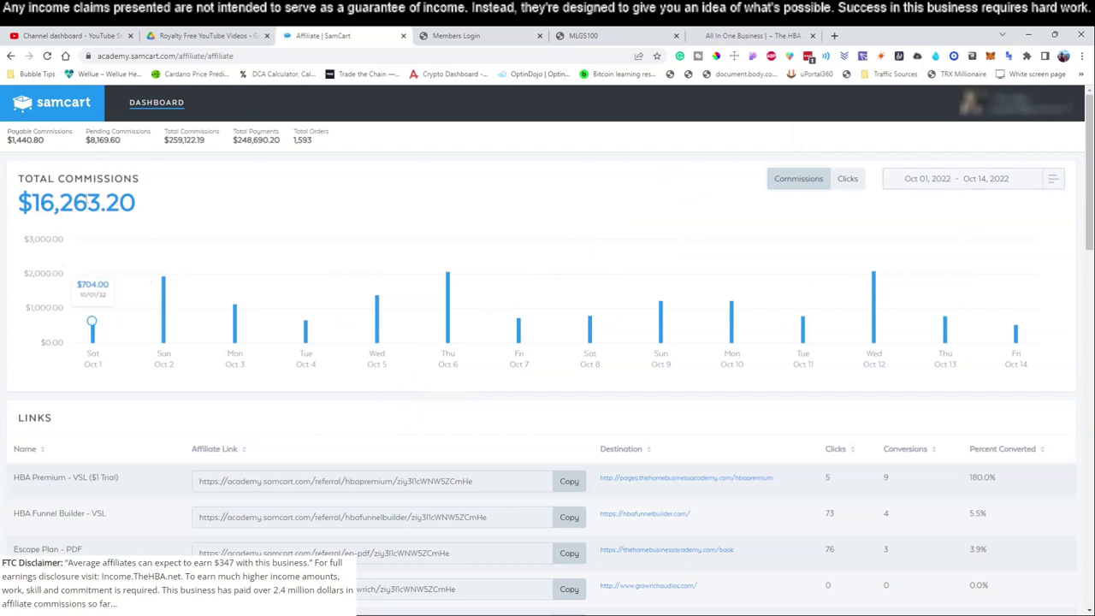
pyautogui.moveTo(39, 201); pyautogui.dragTo(171, 208)
pyautogui.click(170, 207)
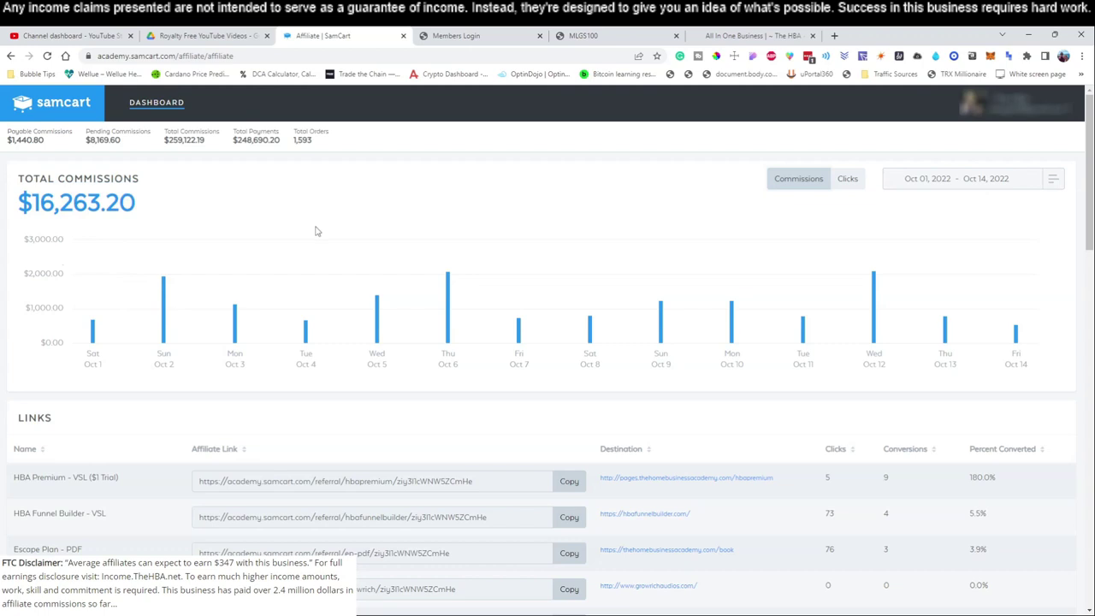
# Set the commissions date range to Sep 01, 2022 through Sep 14, 2022 and highlight the resulting total.
pyautogui.click(934, 186)
pyautogui.click(893, 204)
pyautogui.click(1004, 240)
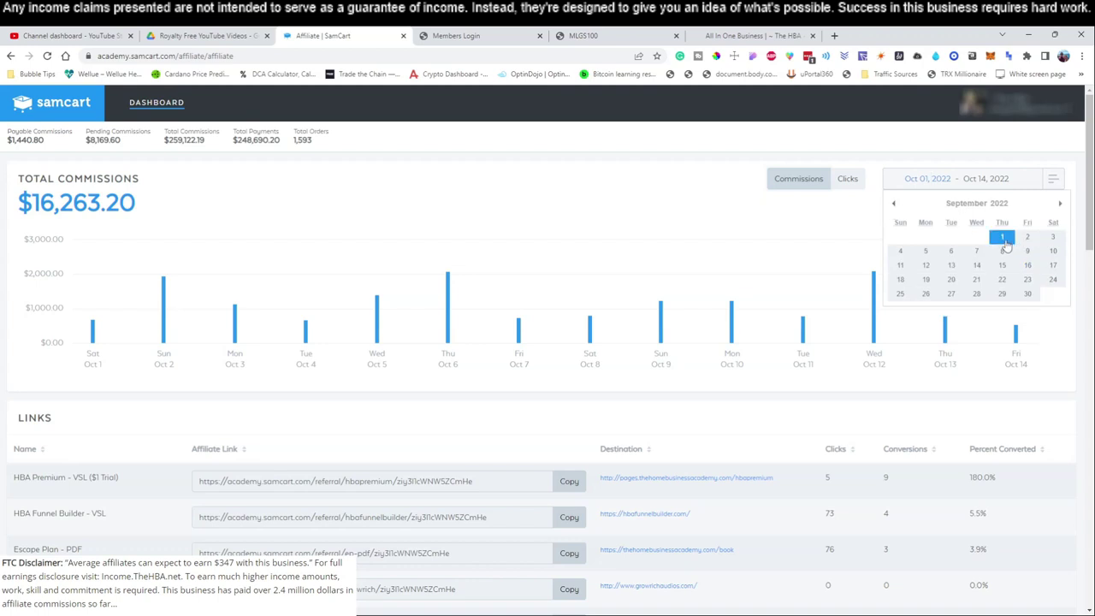
pyautogui.click(896, 206)
pyautogui.click(976, 266)
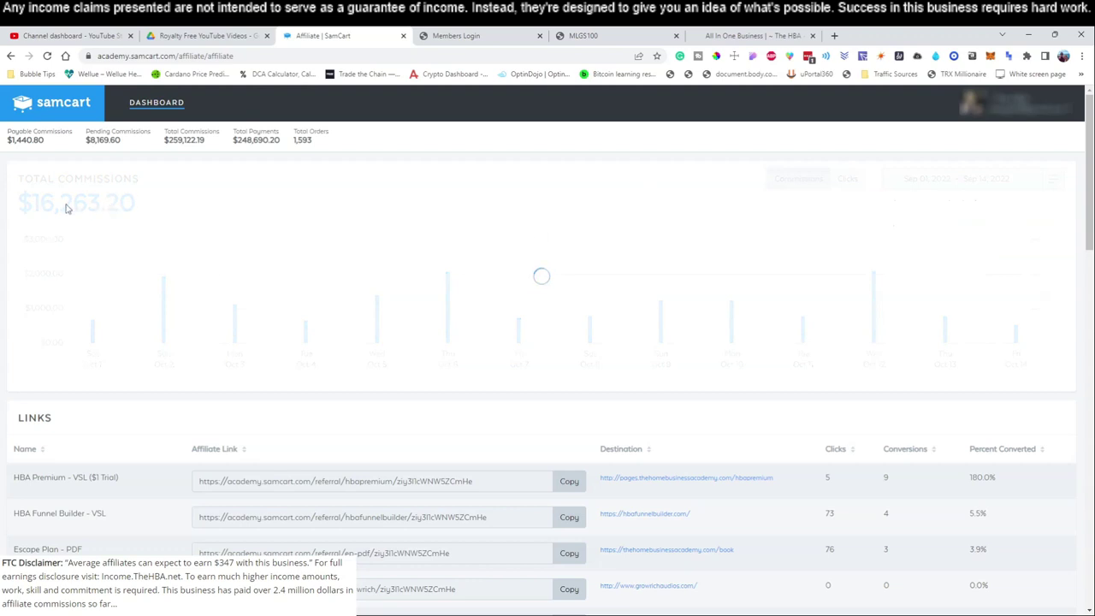
pyautogui.moveTo(148, 206); pyautogui.dragTo(17, 205)
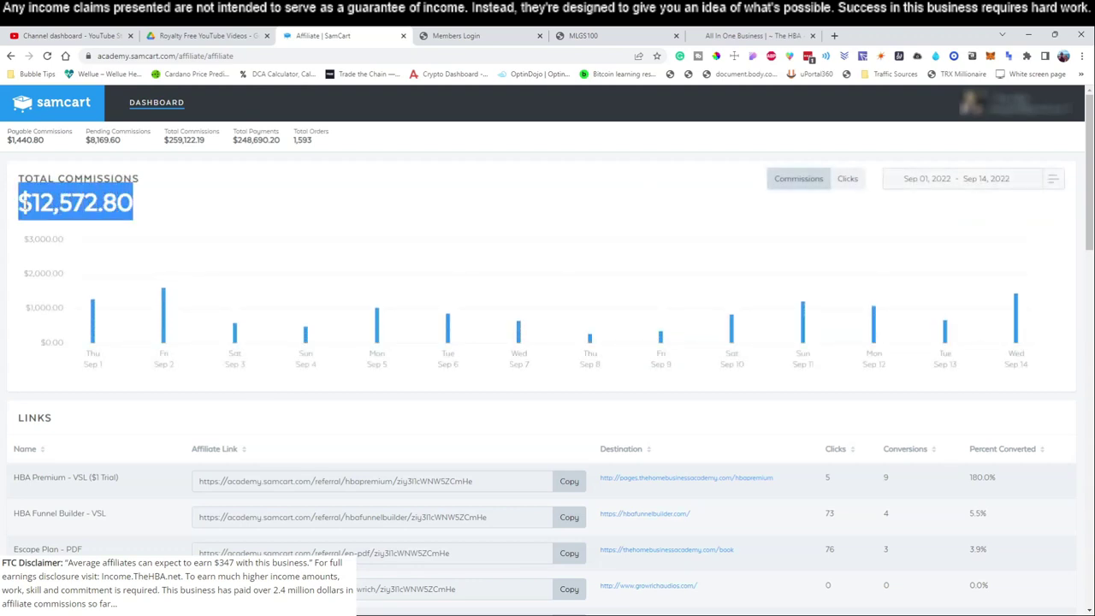
pyautogui.click(185, 208)
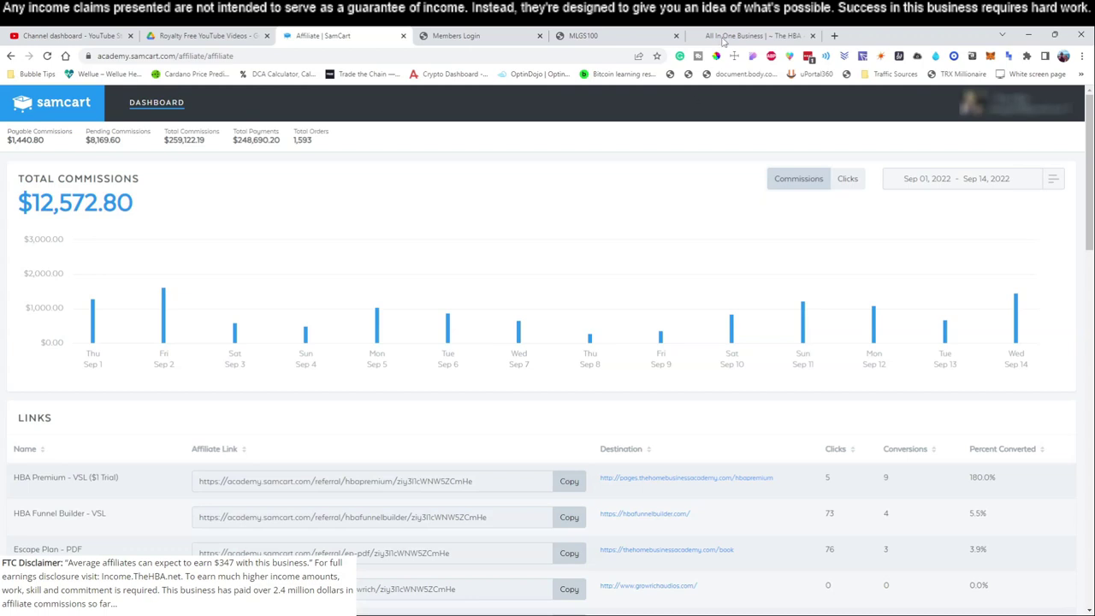
# Draw a long red downward arrow from the commissions chart into the links table, and clear the annotation.
pyautogui.click(936, 57)
pyautogui.moveTo(366, 288)
pyautogui.mouseDown()
pyautogui.moveTo(357, 483)
pyautogui.moveTo(390, 462)
pyautogui.mouseUp()
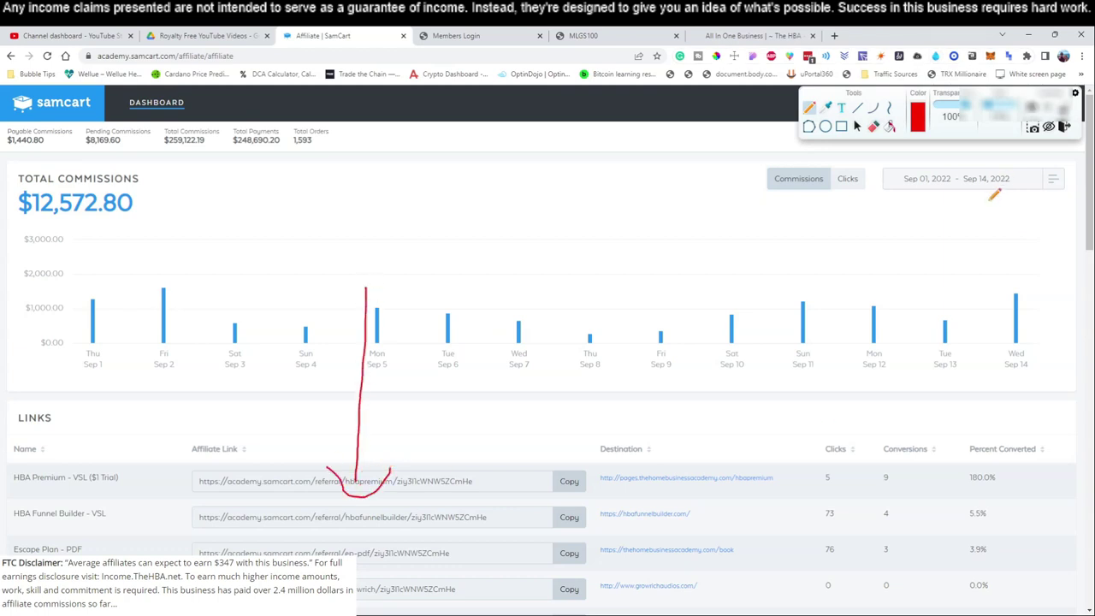
pyautogui.click(1064, 126)
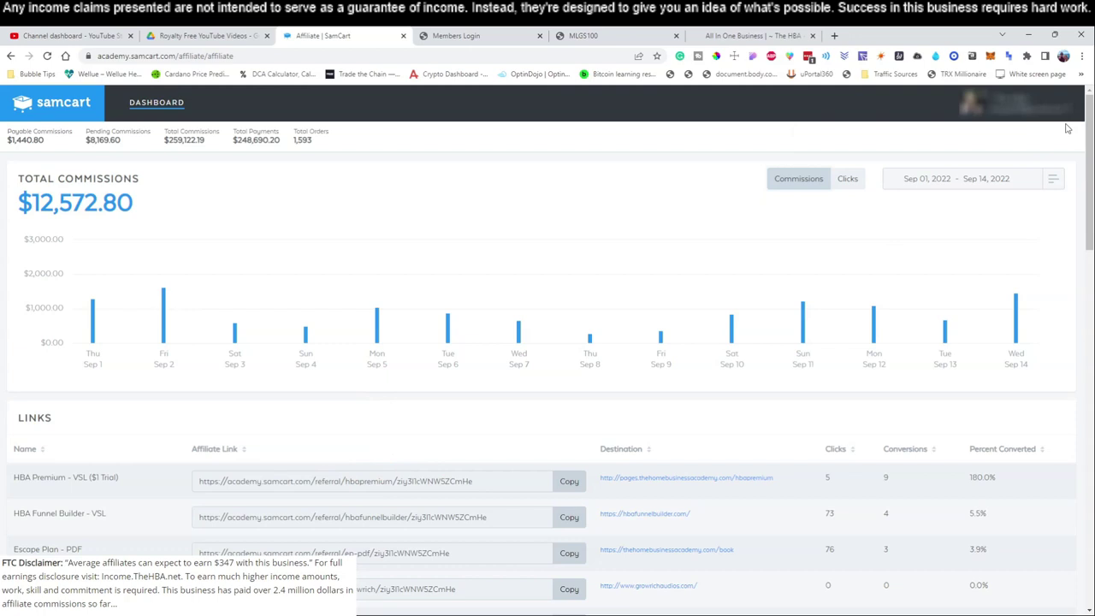
# Draw a shorter red downward arrow topped with a small oval over the commissions chart.
pyautogui.moveTo(552, 245)
pyautogui.click(936, 57)
pyautogui.moveTo(368, 306); pyautogui.dragTo(368, 401)
pyautogui.moveTo(350, 404)
pyautogui.mouseDown()
pyautogui.moveTo(361, 419)
pyautogui.moveTo(383, 406)
pyautogui.mouseUp()
pyautogui.moveTo(361, 262)
pyautogui.mouseDown()
pyautogui.moveTo(355, 290)
pyautogui.moveTo(364, 262)
pyautogui.moveTo(366, 295)
pyautogui.mouseUp()
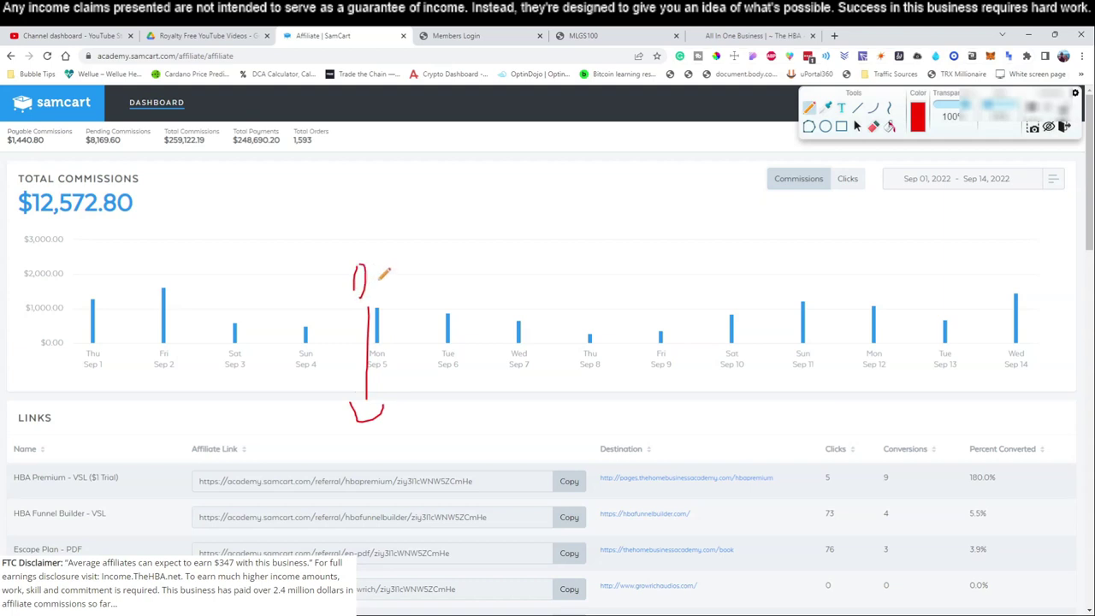
# Switch to the All In One Business sales page and open the checkout for the $25 offer.
pyautogui.click(749, 35)
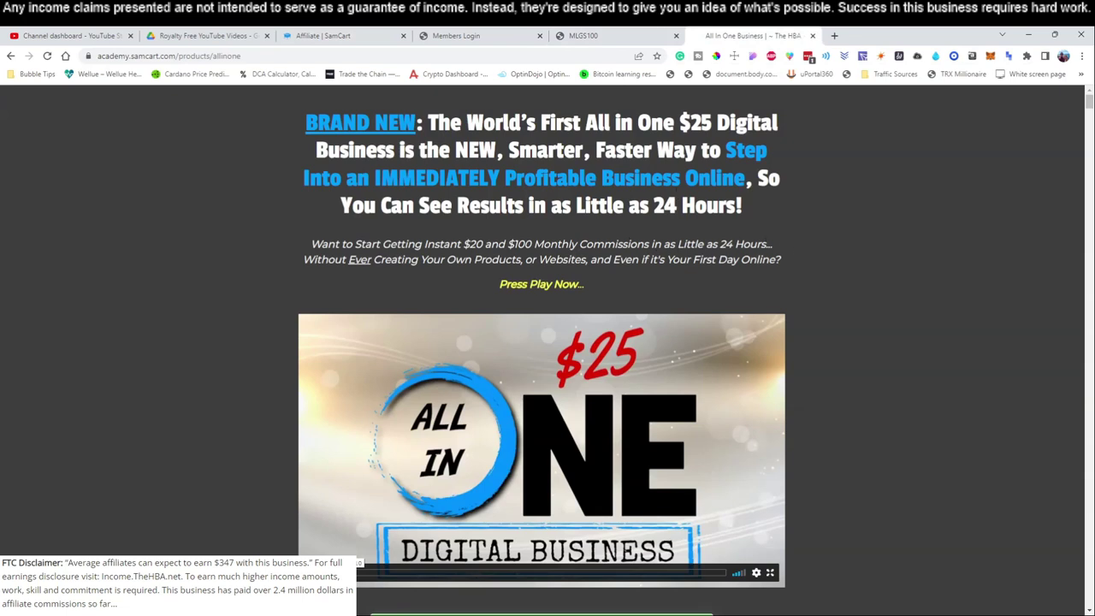
pyautogui.scroll(-1, 643, 355)
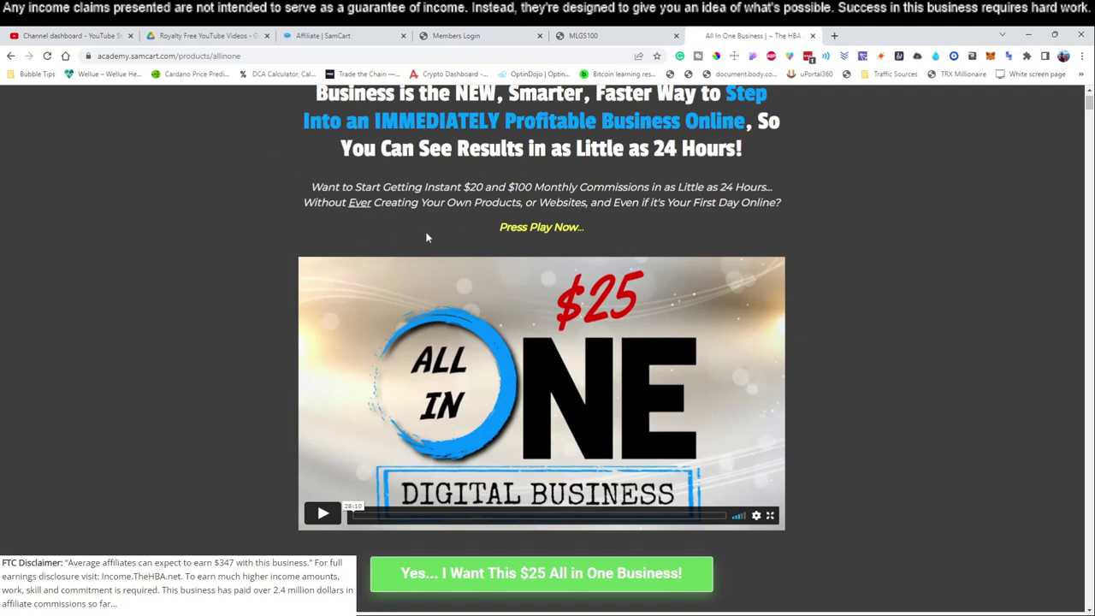
pyautogui.scroll(1, 426, 238)
pyautogui.scroll(-3, 427, 342)
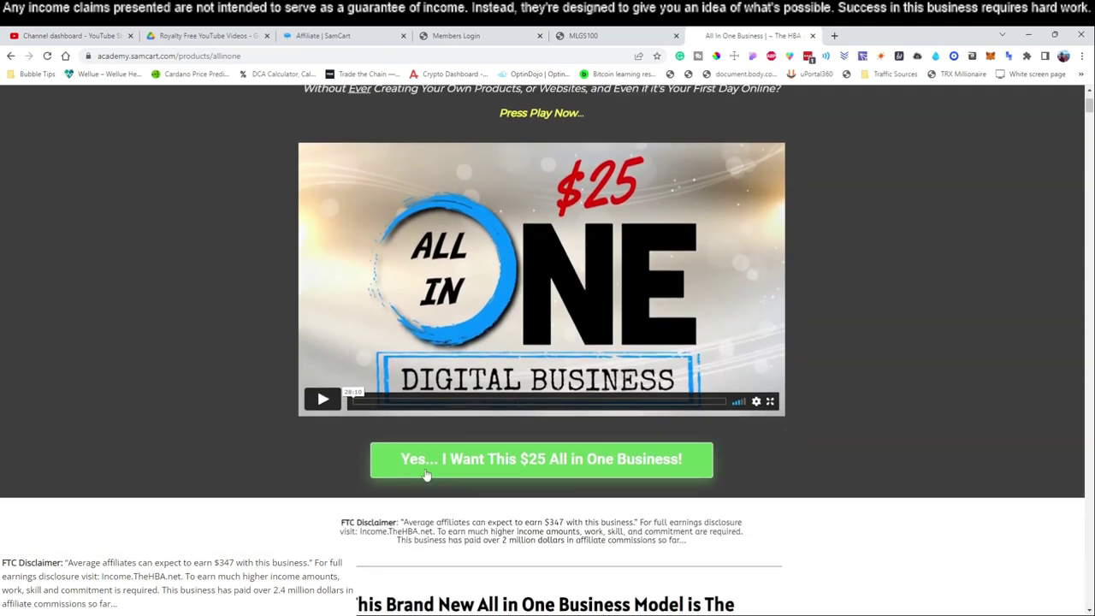
pyautogui.click(557, 463)
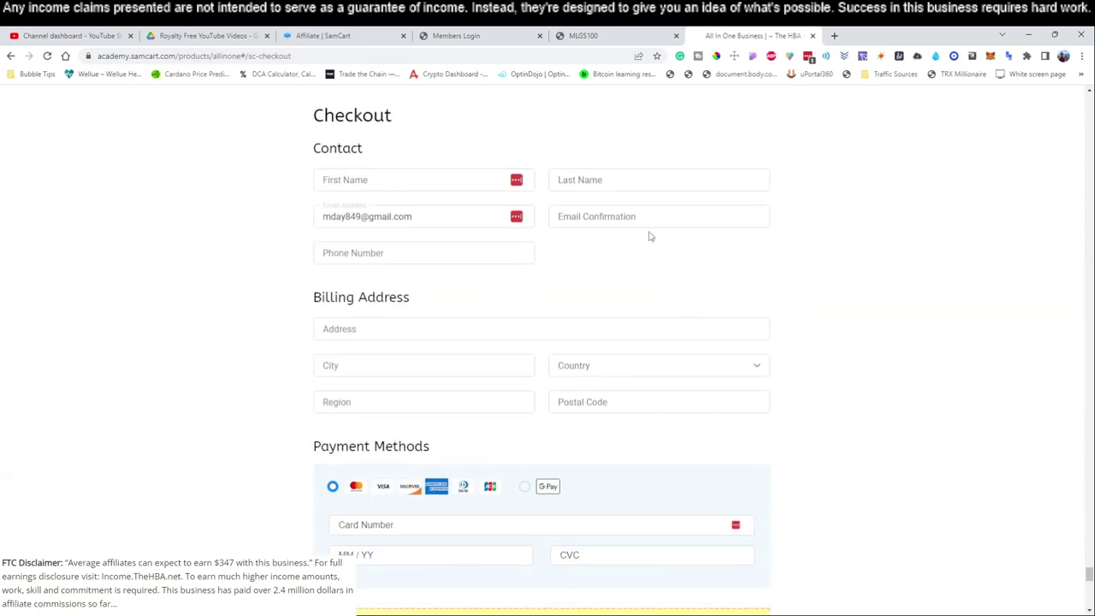
# Review the checkout's free bonus offer and highlight the line about its monthly price.
pyautogui.scroll(-3, 650, 276)
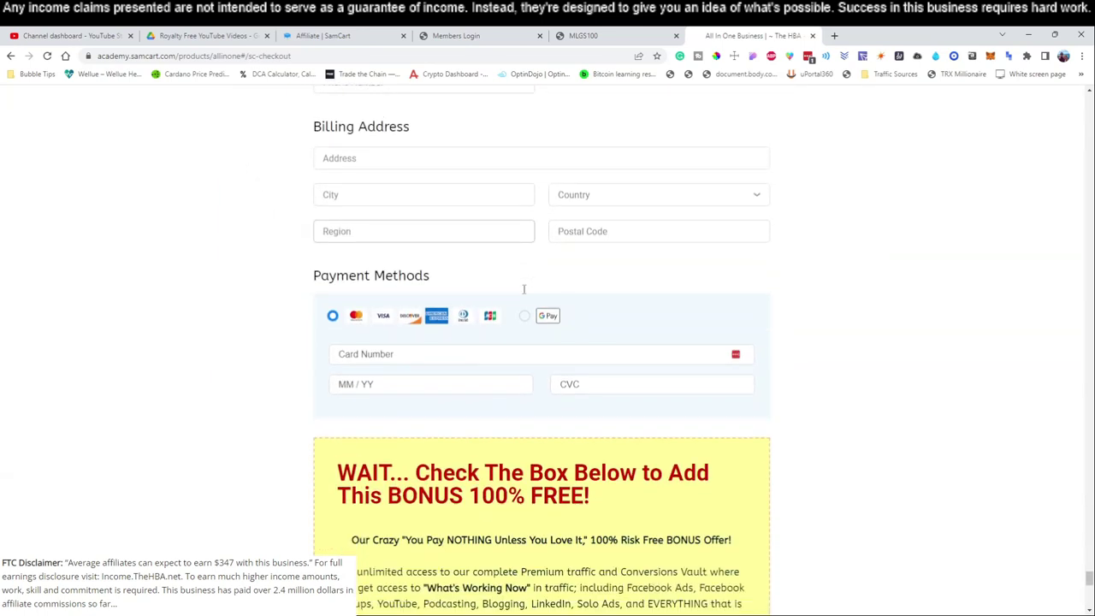
pyautogui.scroll(-5, 787, 282)
pyautogui.scroll(-4, 691, 301)
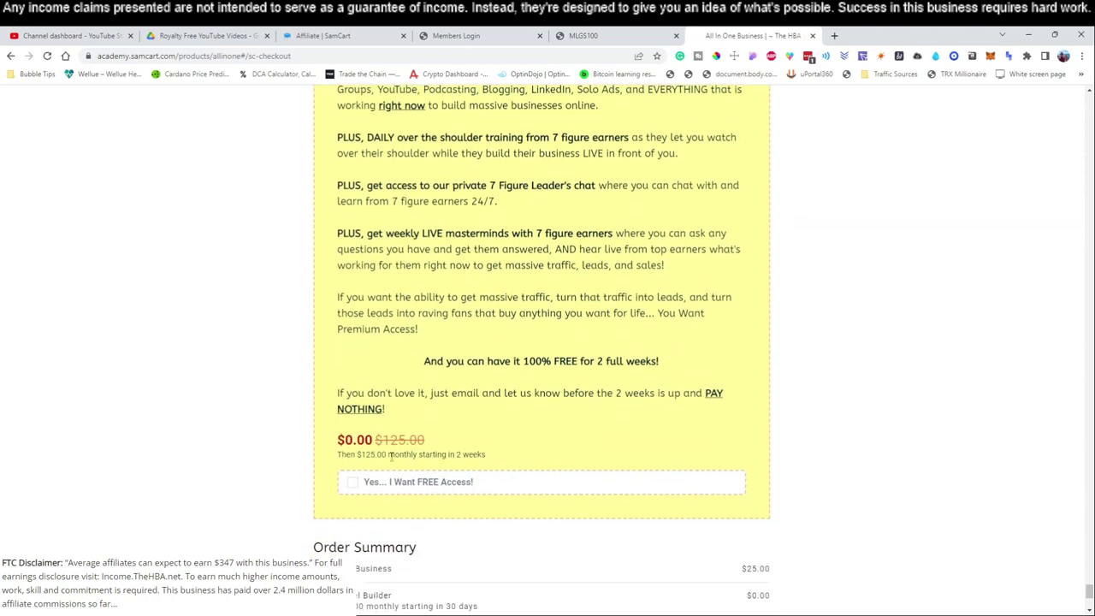
pyautogui.moveTo(505, 460); pyautogui.dragTo(252, 468)
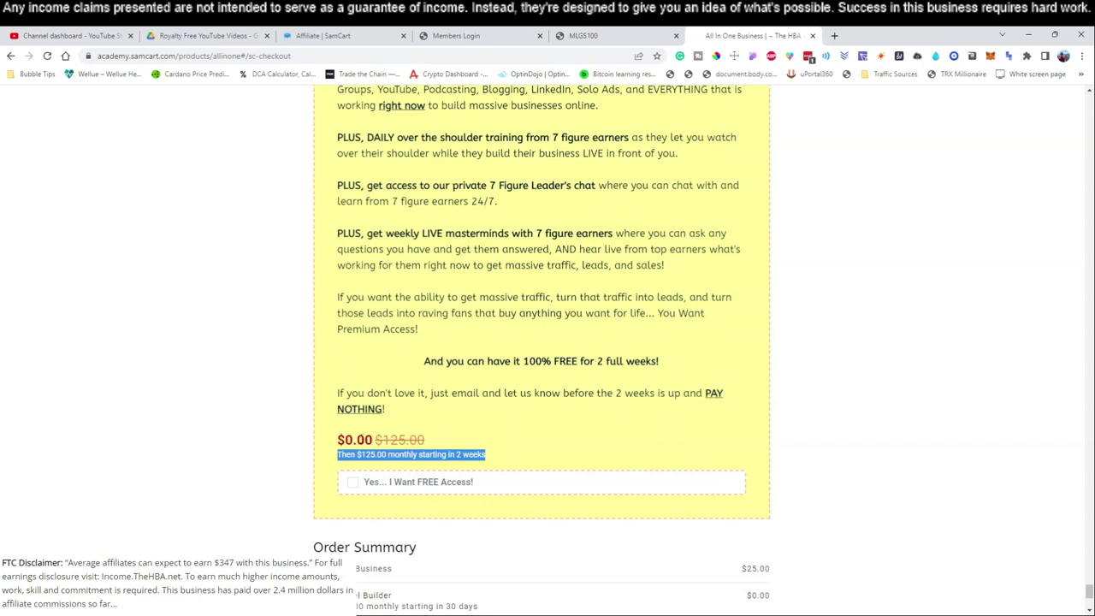
pyautogui.click(445, 438)
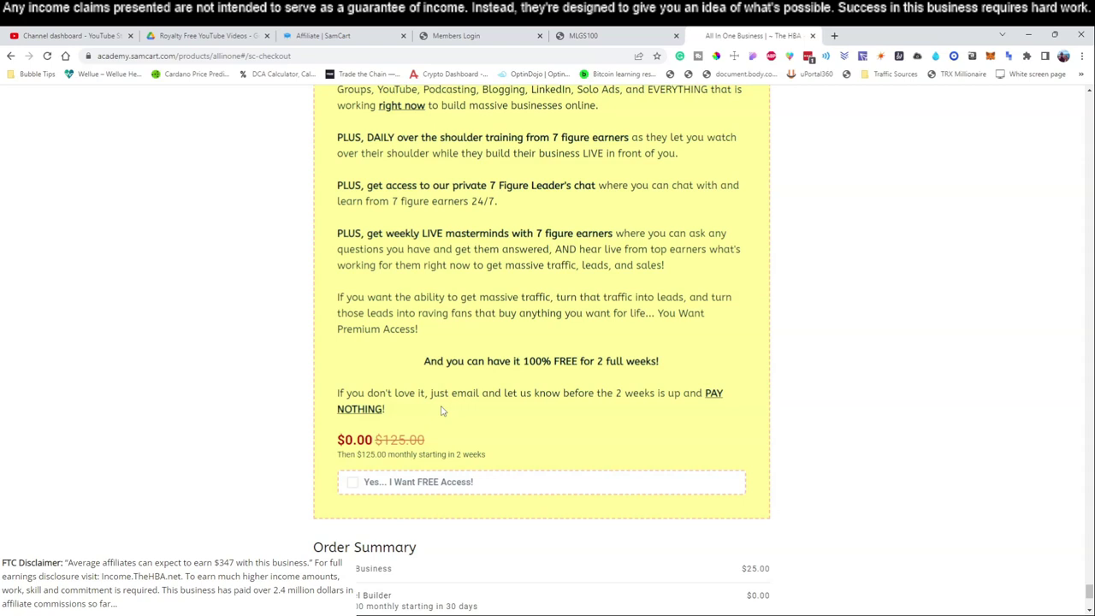
pyautogui.scroll(2, 508, 314)
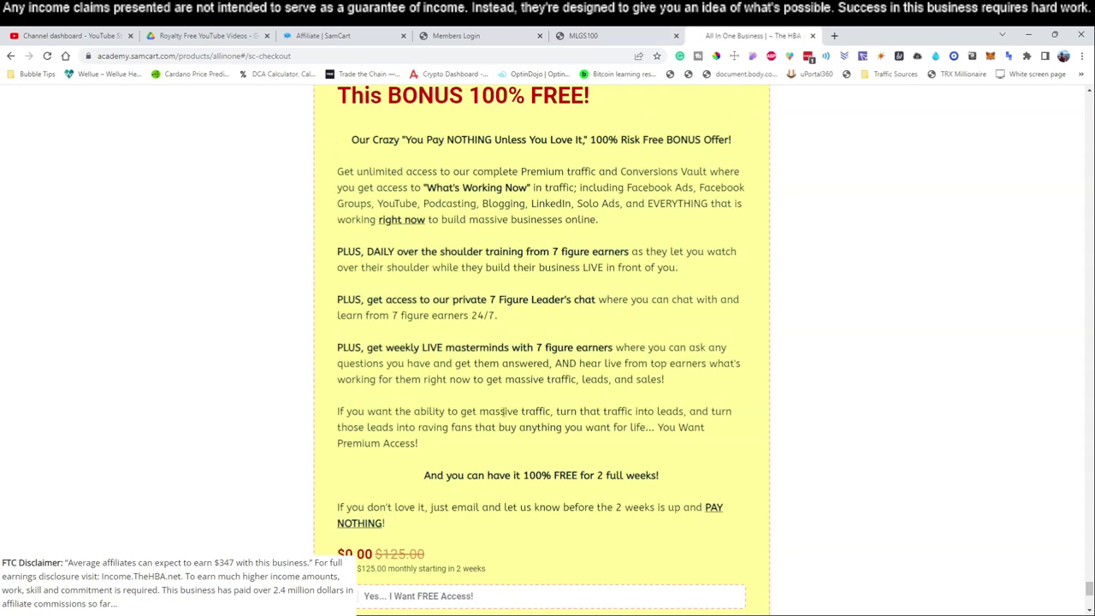
# Open thehomebusinessacademy.com in a new tab and go to HBA Premium (Traffic & Conversions) in the members area.
pyautogui.click(835, 35)
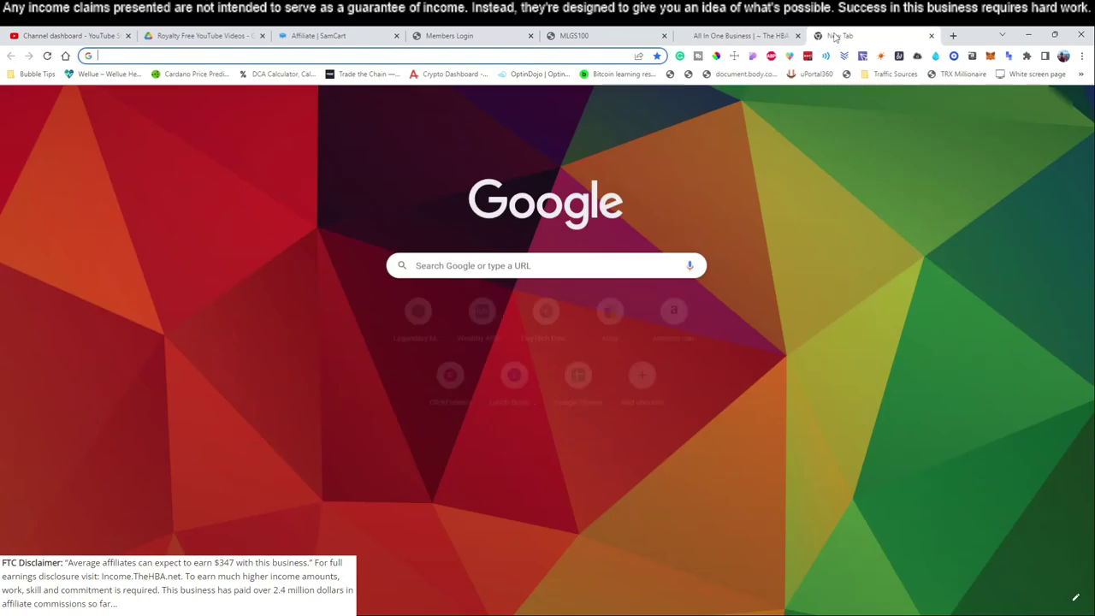
pyautogui.write('the')
pyautogui.press('Return')
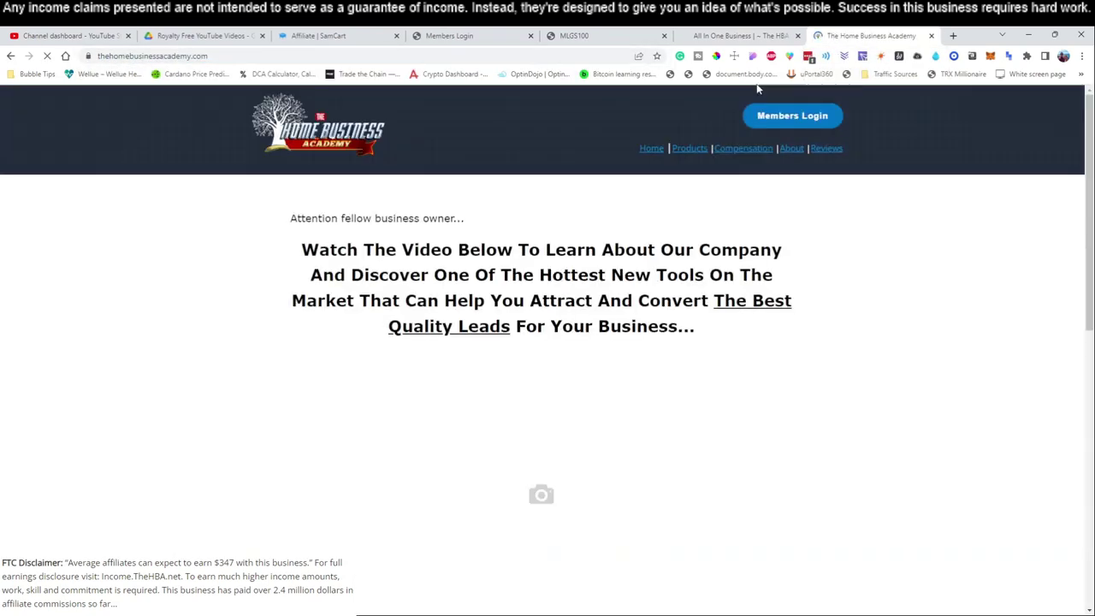
pyautogui.click(789, 126)
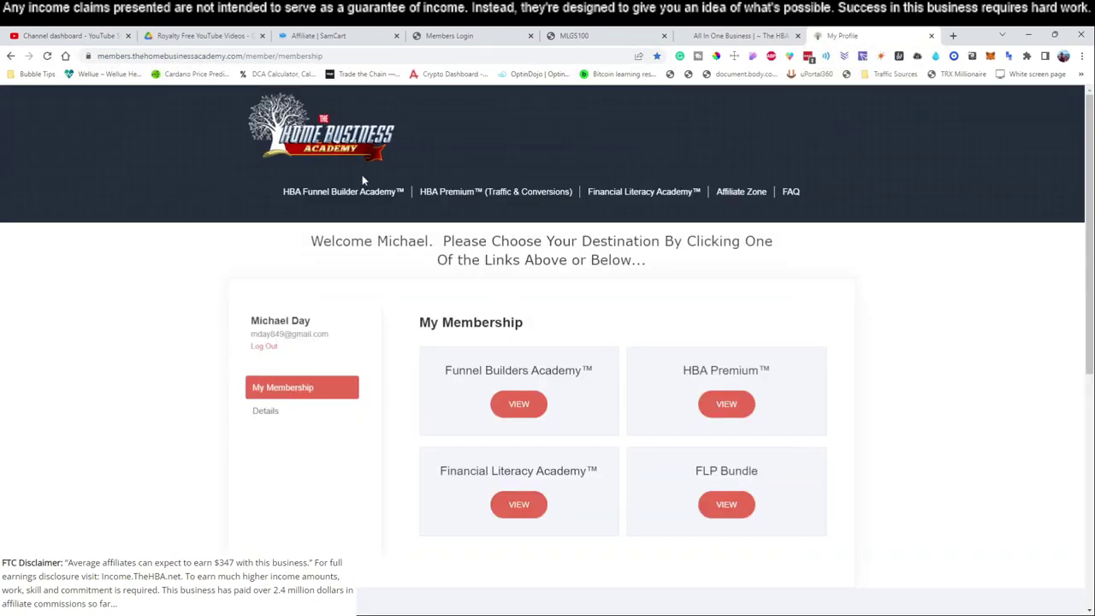
pyautogui.click(502, 193)
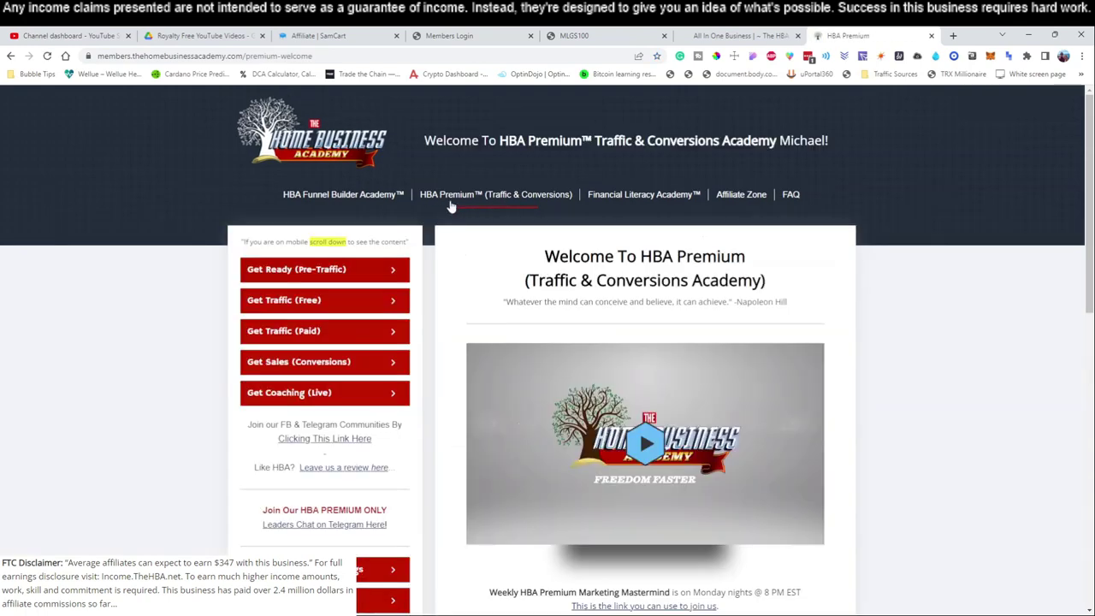
# Annotate in red a brace beside the five training categories and a circle with a two-week note around HBA Premium.
pyautogui.click(917, 56)
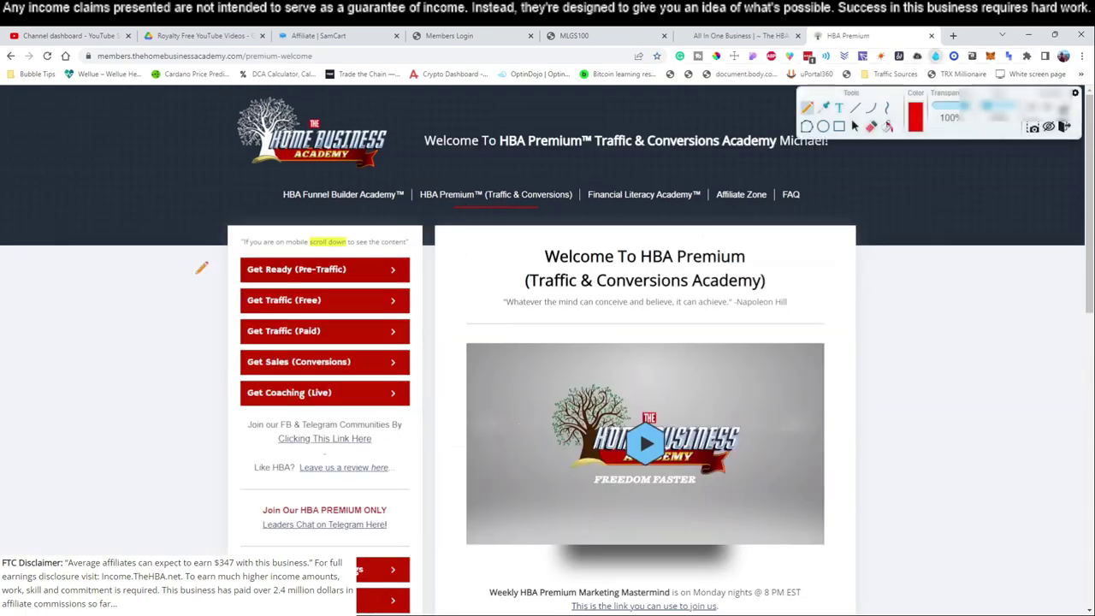
pyautogui.moveTo(224, 250)
pyautogui.mouseDown()
pyautogui.moveTo(193, 315)
pyautogui.moveTo(200, 356)
pyautogui.moveTo(224, 382)
pyautogui.mouseUp()
pyautogui.moveTo(226, 246)
pyautogui.mouseDown()
pyautogui.moveTo(214, 319)
pyautogui.moveTo(229, 315)
pyautogui.moveTo(224, 323)
pyautogui.mouseUp()
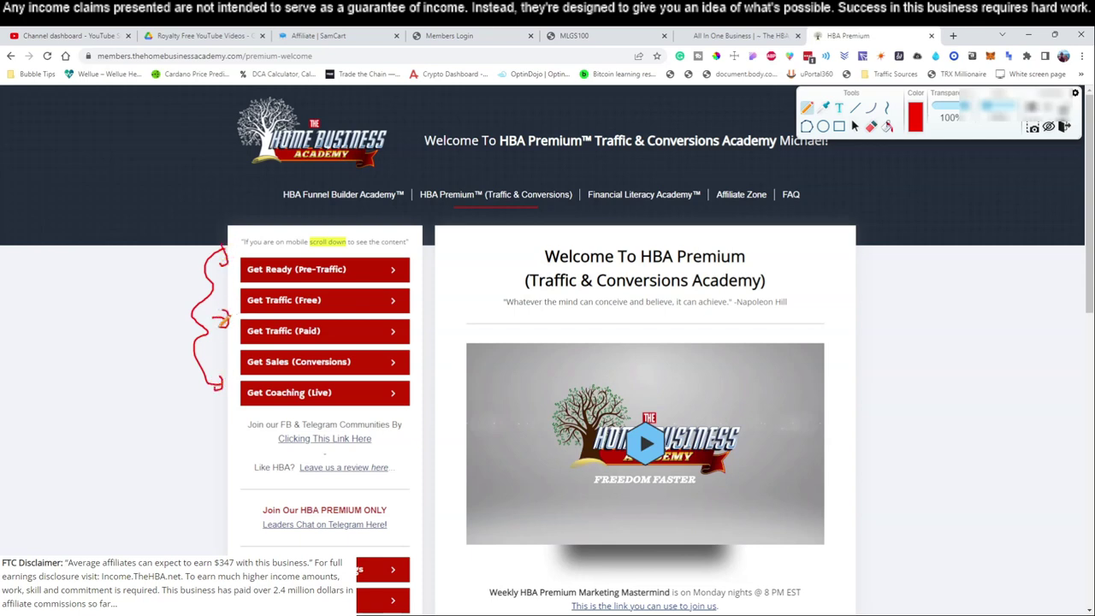
pyautogui.moveTo(440, 213)
pyautogui.mouseDown()
pyautogui.moveTo(556, 213)
pyautogui.moveTo(438, 212)
pyautogui.mouseUp()
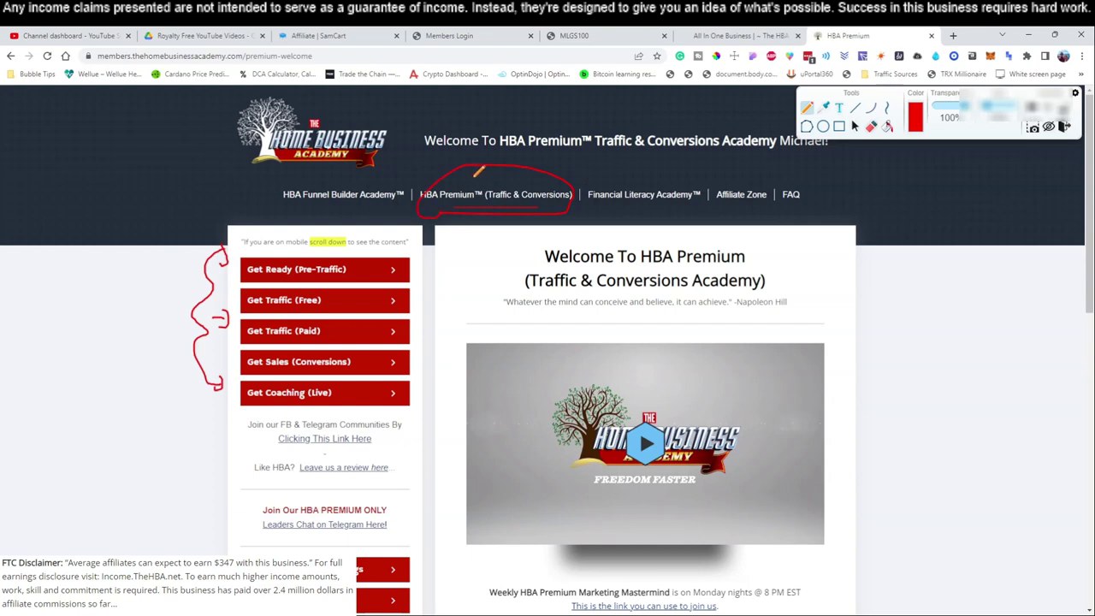
pyautogui.moveTo(476, 179); pyautogui.dragTo(507, 183)
# Circle High Value Bonus Trainings in red below the training categories, and then exit the annotation mode.
pyautogui.scroll(-1, 390, 321)
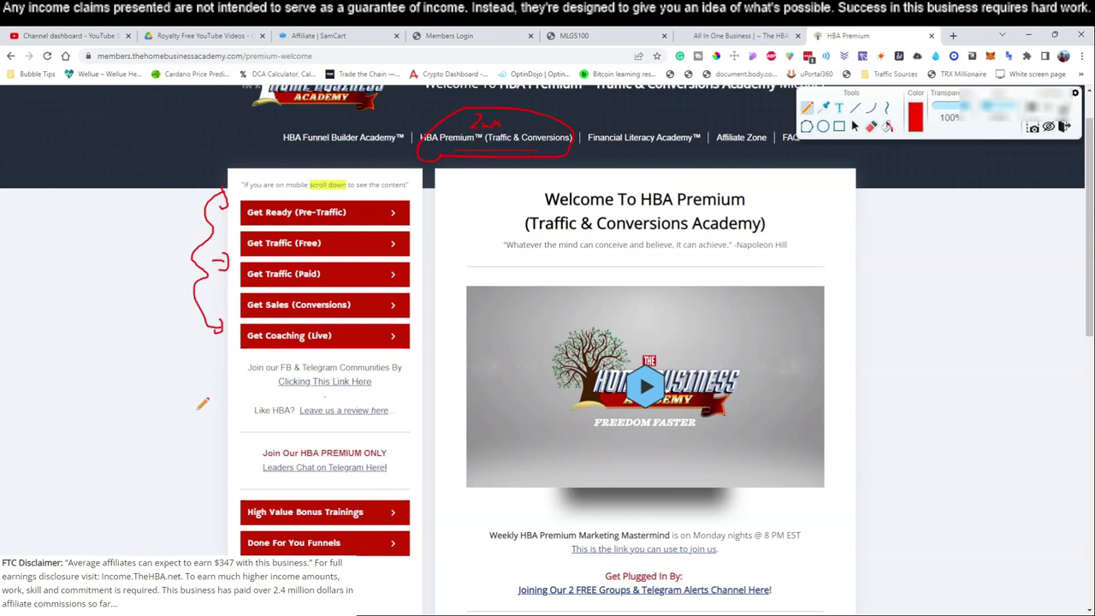
pyautogui.scroll(-1, 203, 403)
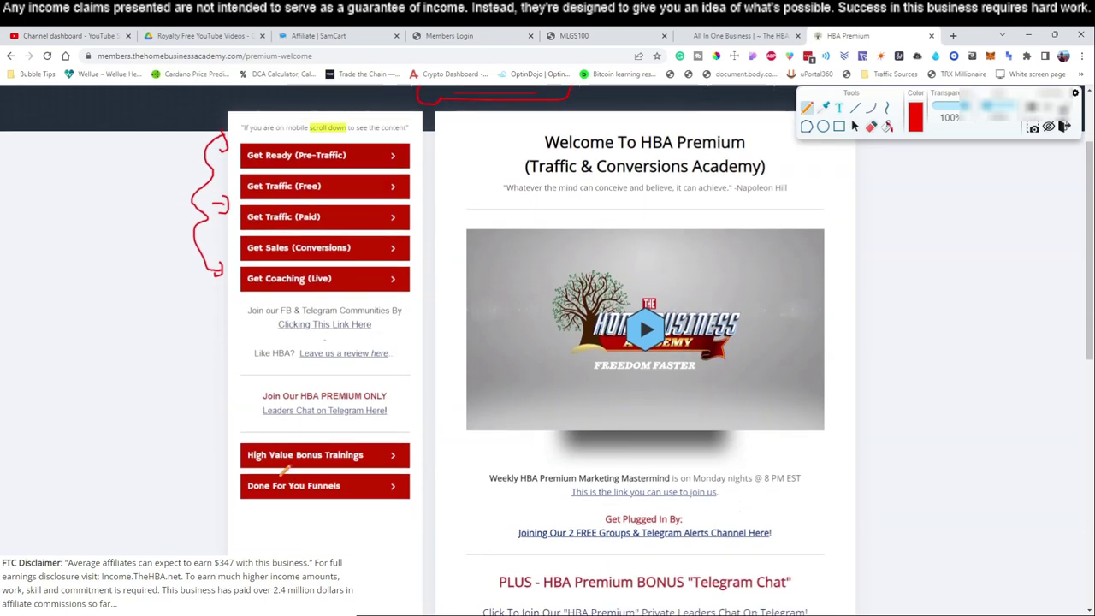
pyautogui.moveTo(274, 462)
pyautogui.mouseDown()
pyautogui.moveTo(390, 459)
pyautogui.moveTo(250, 464)
pyautogui.moveTo(306, 467)
pyautogui.mouseUp()
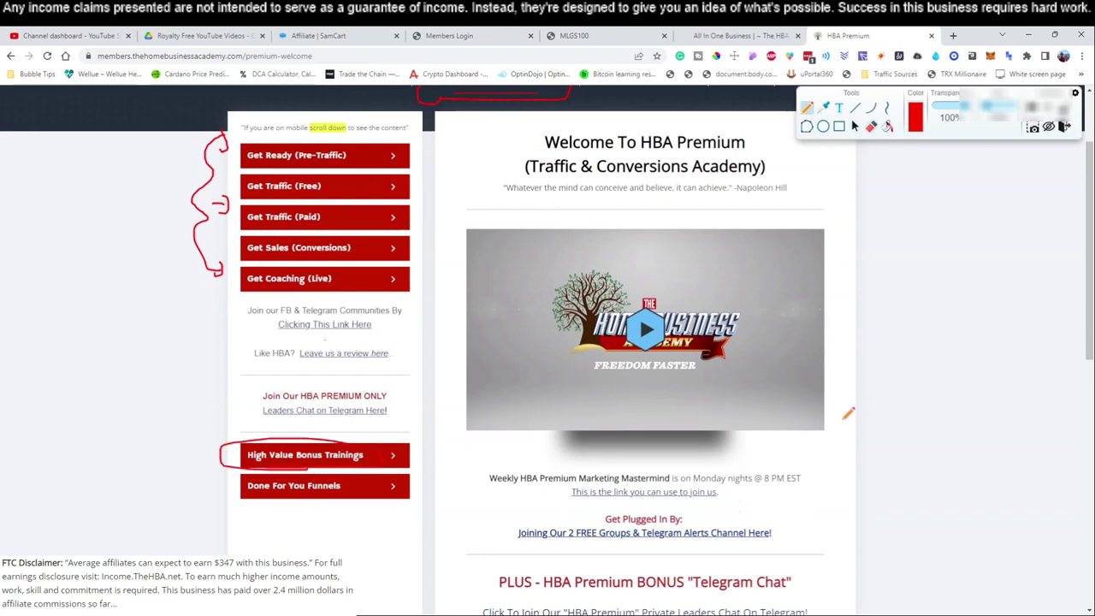
pyautogui.click(1065, 126)
pyautogui.click(389, 219)
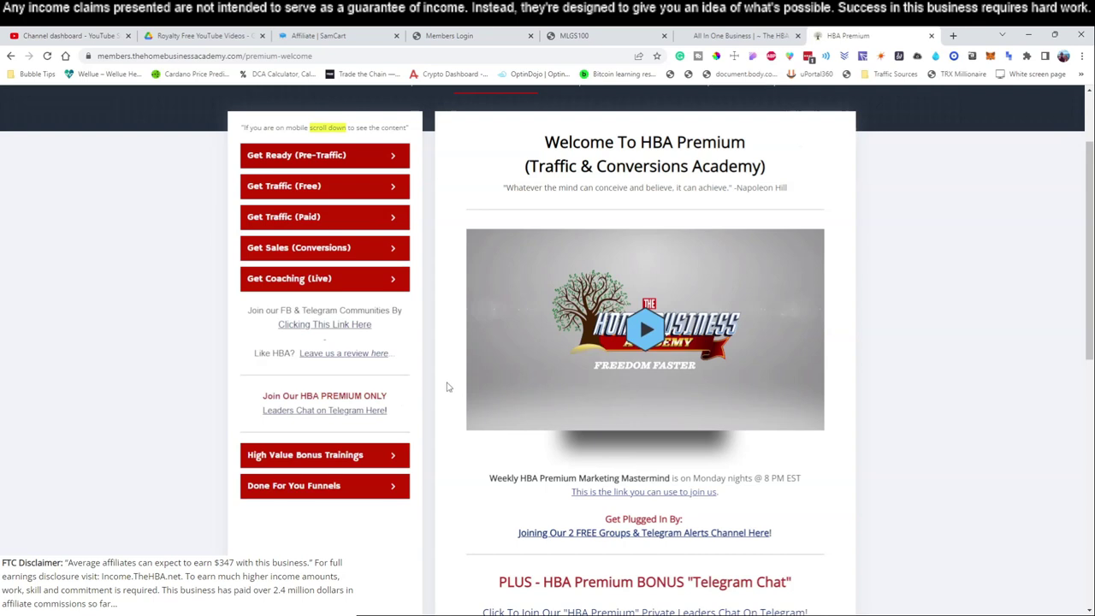
pyautogui.scroll(1, 443, 398)
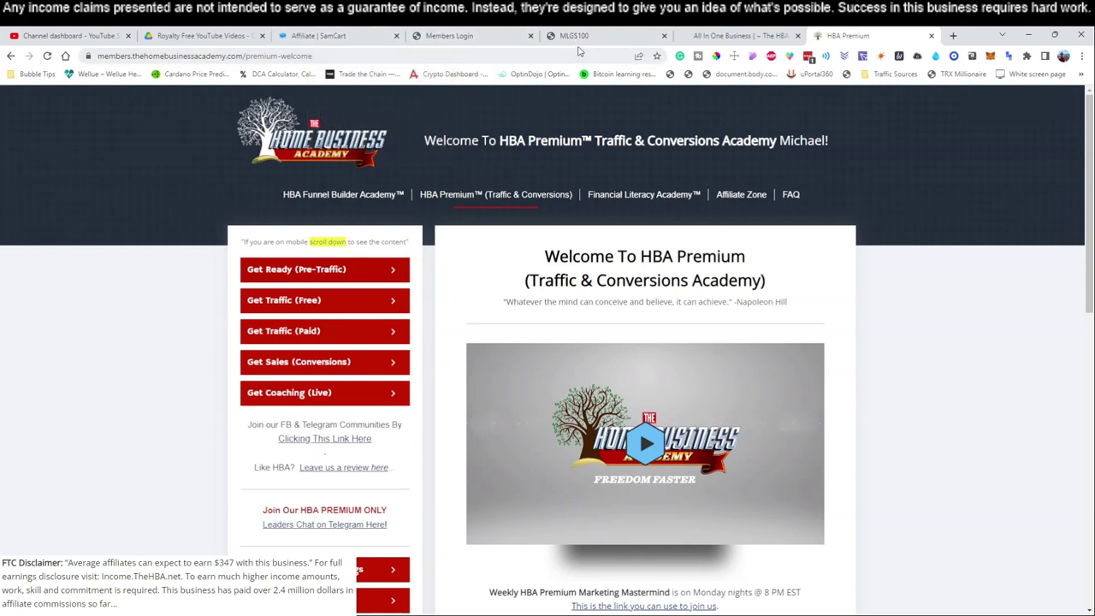
# Revisit the All In One Business checkout's payment and free bonus sections, and switch to the MLGS100 page.
pyautogui.click(740, 35)
pyautogui.scroll(3, 552, 383)
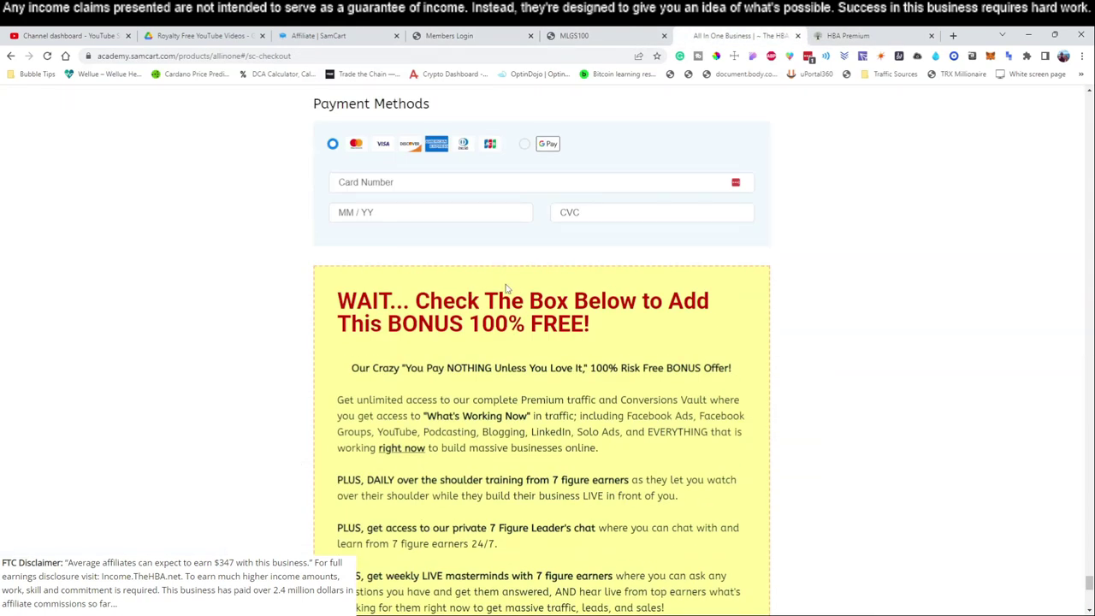
pyautogui.click(604, 35)
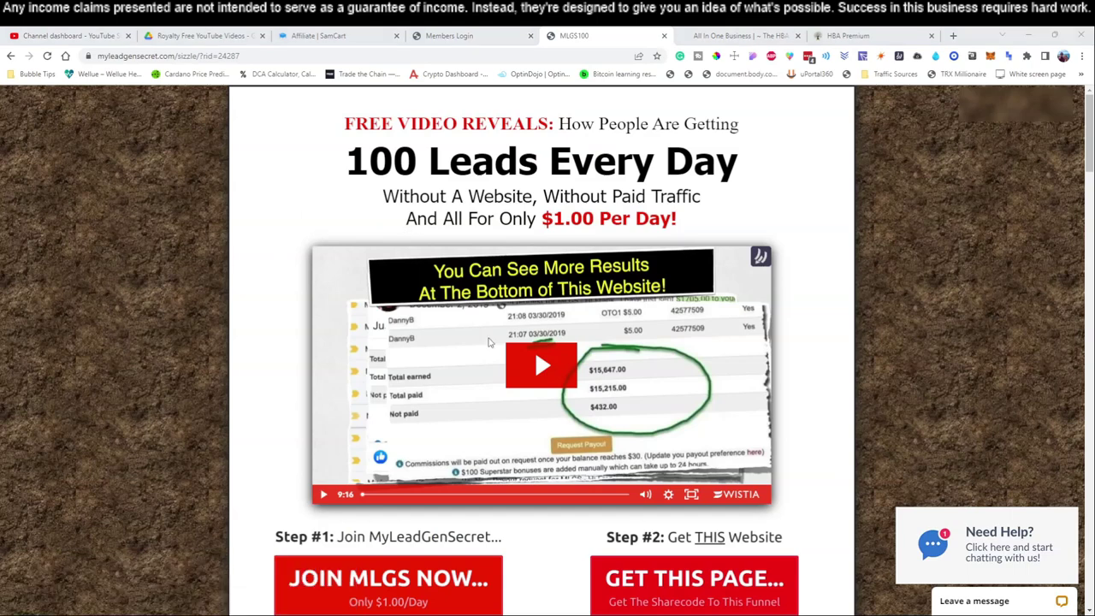
# Annotate in red an arrow and a circle around Step #1 and its Join MLGS offer, and then exit the annotation mode.
pyautogui.click(935, 56)
pyautogui.moveTo(324, 523)
pyautogui.mouseDown()
pyautogui.moveTo(269, 592)
pyautogui.moveTo(473, 587)
pyautogui.moveTo(340, 530)
pyautogui.mouseUp()
pyautogui.moveTo(279, 486); pyautogui.dragTo(309, 509)
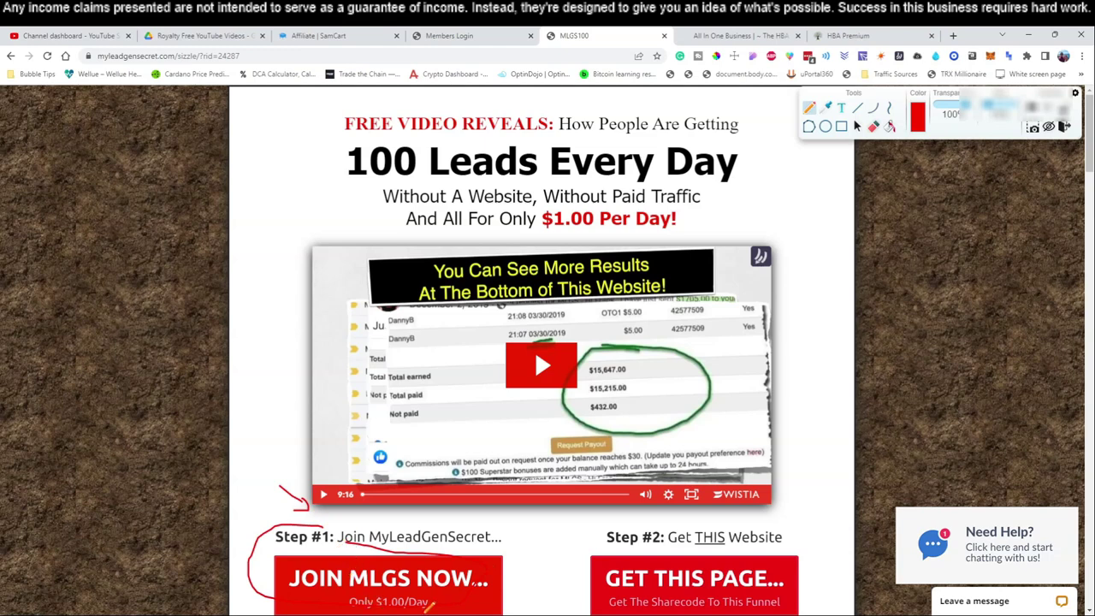
pyautogui.click(1064, 125)
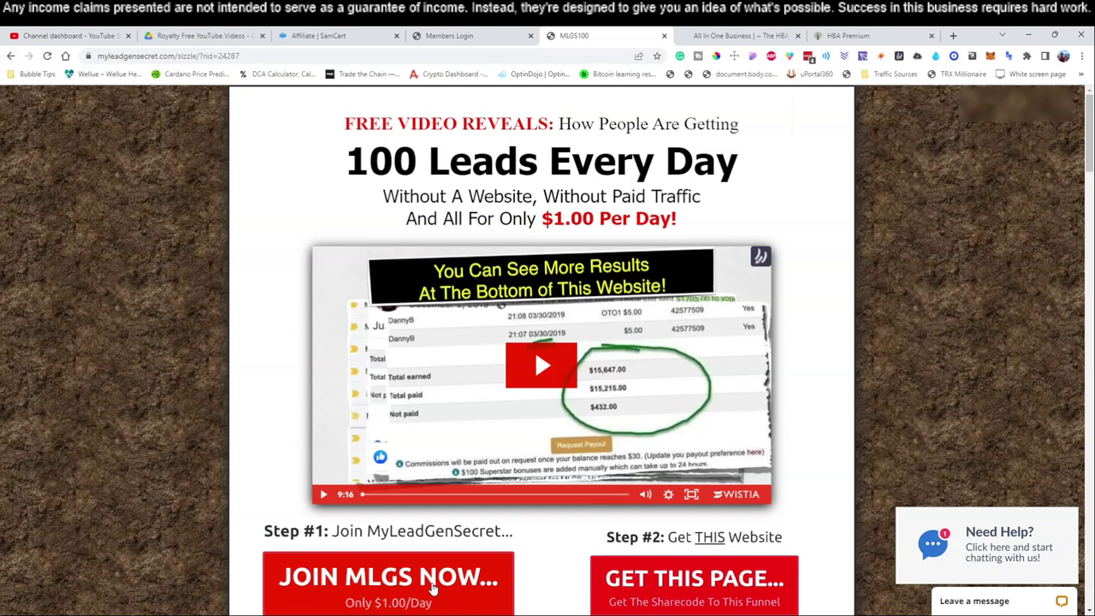
# Show the email sign-up form for joining MLGS and close it without entering anything.
pyautogui.click(396, 582)
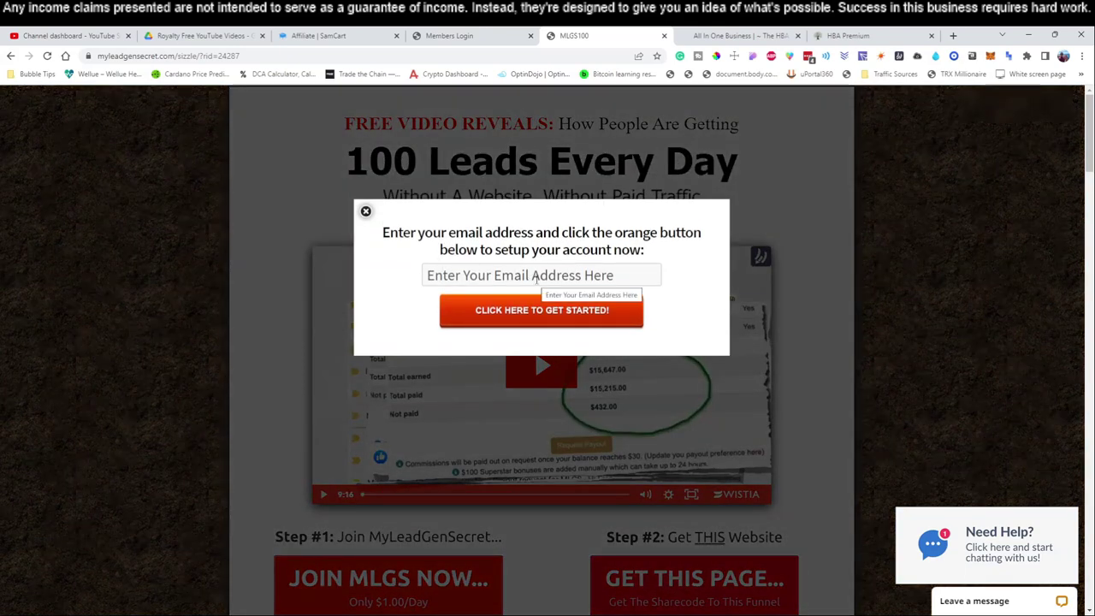
pyautogui.click(365, 212)
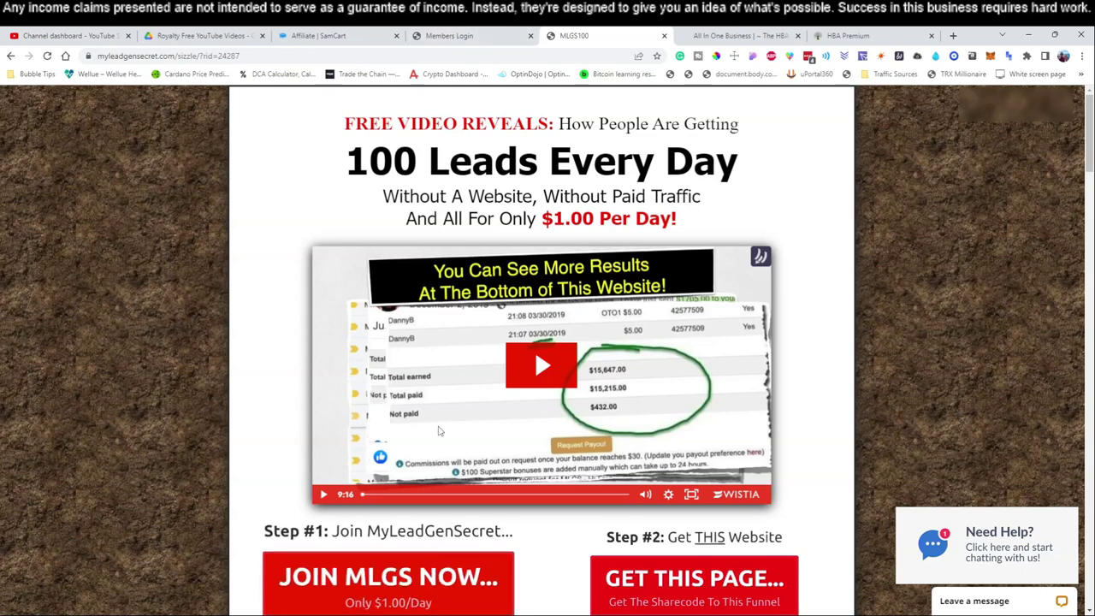
pyautogui.click(417, 564)
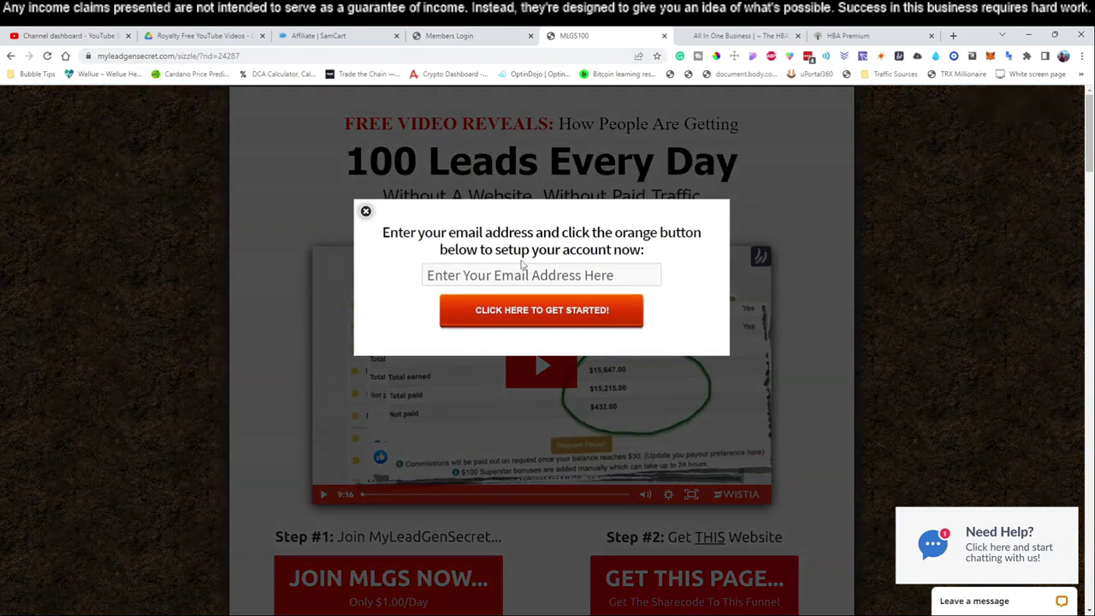
pyautogui.click(367, 212)
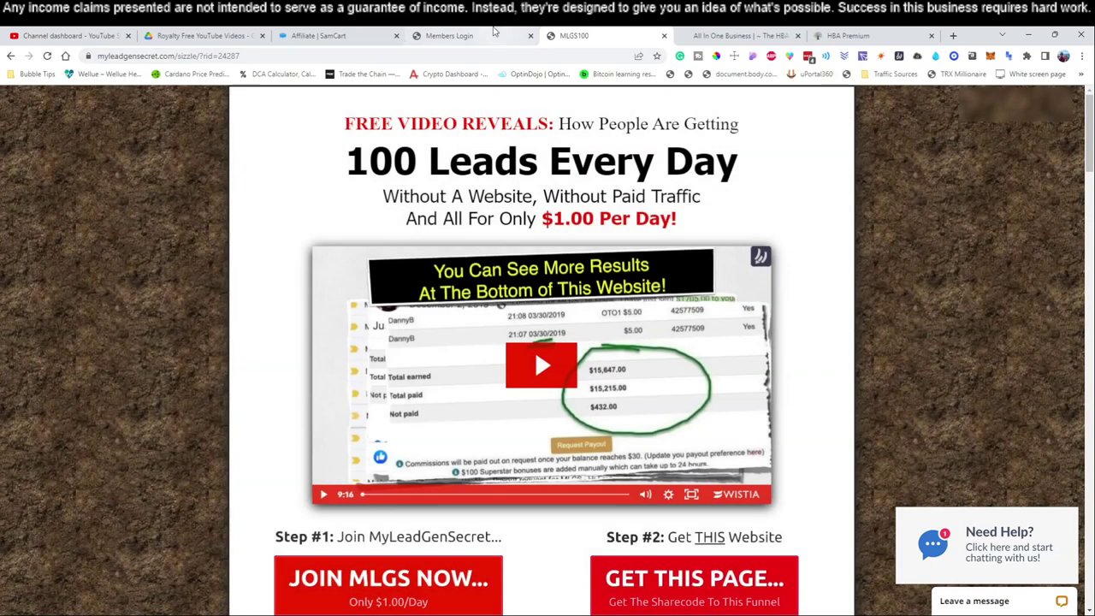
# Log in to the My Lead Gen Secret members area, and annotate 100 beside Leads Today and a red line under the site logo.
pyautogui.click(449, 35)
pyautogui.click(557, 405)
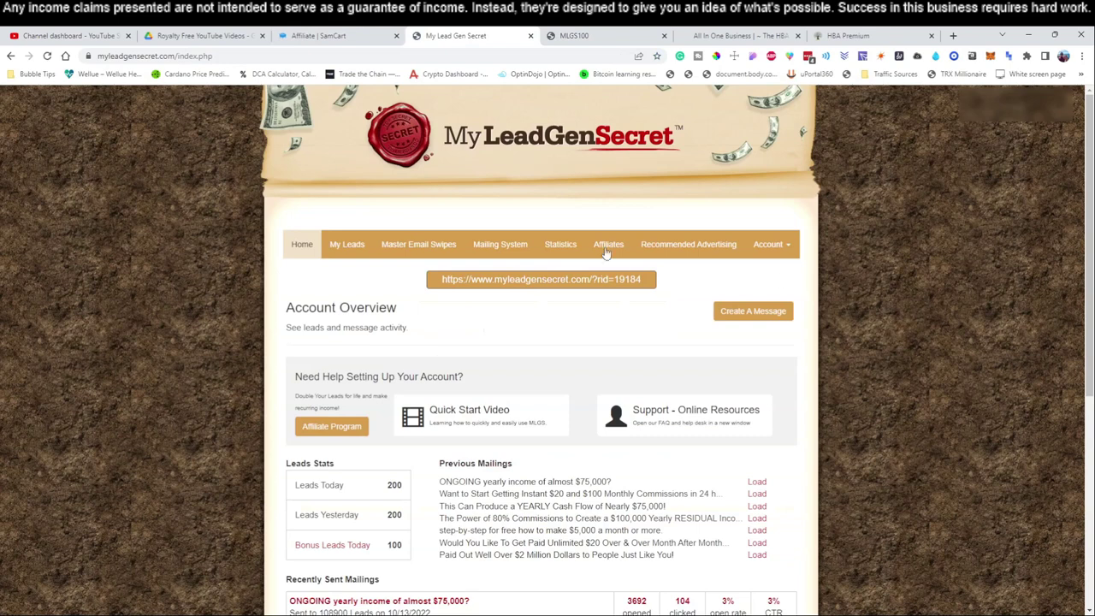
pyautogui.click(935, 56)
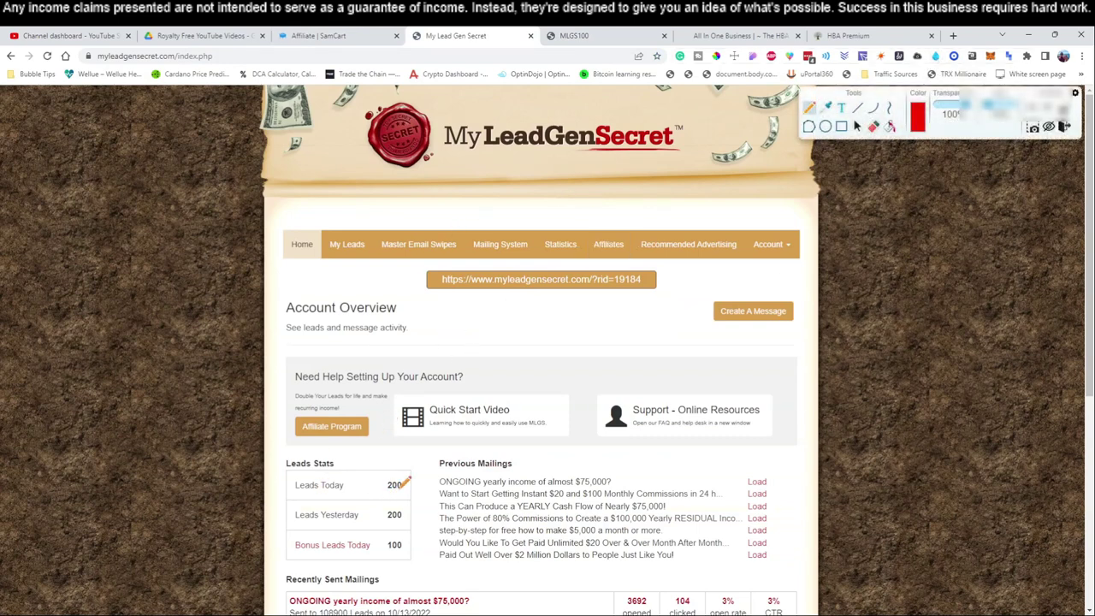
pyautogui.moveTo(416, 488); pyautogui.dragTo(436, 481)
pyautogui.moveTo(463, 160); pyautogui.dragTo(666, 158)
# Circle the Leads Today figure, underline Bonus Leads Today and handwrite notes over Previous Mailings, and then exit the annotation mode.
pyautogui.moveTo(541, 461); pyautogui.dragTo(549, 484)
pyautogui.moveTo(549, 483)
pyautogui.mouseDown()
pyautogui.moveTo(565, 460)
pyautogui.moveTo(573, 467)
pyautogui.mouseUp()
pyautogui.moveTo(392, 492)
pyautogui.mouseDown()
pyautogui.moveTo(415, 485)
pyautogui.moveTo(377, 479)
pyautogui.moveTo(396, 496)
pyautogui.mouseUp()
pyautogui.moveTo(387, 553); pyautogui.dragTo(403, 553)
pyautogui.moveTo(496, 515)
pyautogui.mouseDown()
pyautogui.moveTo(494, 556)
pyautogui.moveTo(565, 532)
pyautogui.moveTo(648, 536)
pyautogui.moveTo(661, 520)
pyautogui.moveTo(676, 535)
pyautogui.mouseUp()
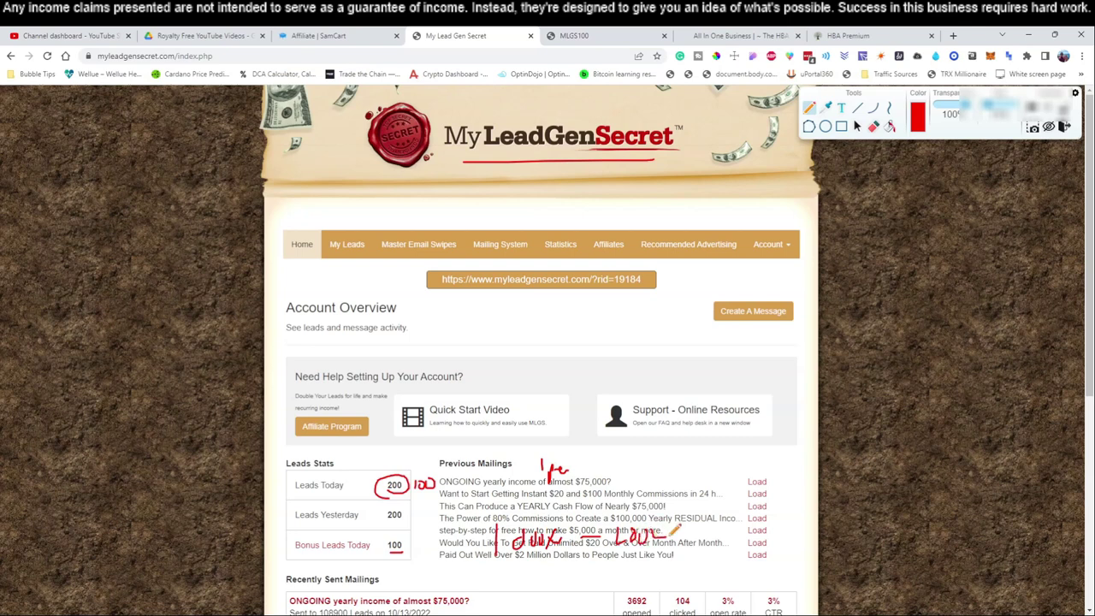
pyautogui.click(1064, 127)
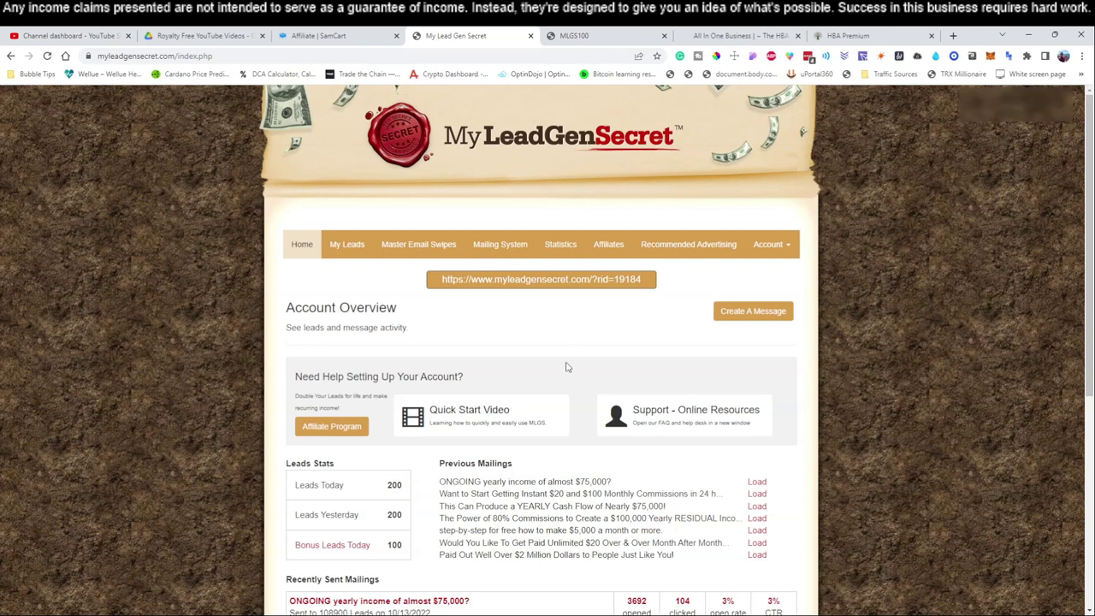
# Annotate a downward arrow, a 1) marker and a note pointing at the referral link, box Bonus Leads Today and underline Leads Today.
pyautogui.click(935, 55)
pyautogui.moveTo(220, 389)
pyautogui.mouseDown()
pyautogui.moveTo(221, 518)
pyautogui.moveTo(226, 502)
pyautogui.mouseUp()
pyautogui.moveTo(200, 181)
pyautogui.mouseDown()
pyautogui.moveTo(201, 218)
pyautogui.moveTo(218, 216)
pyautogui.mouseUp()
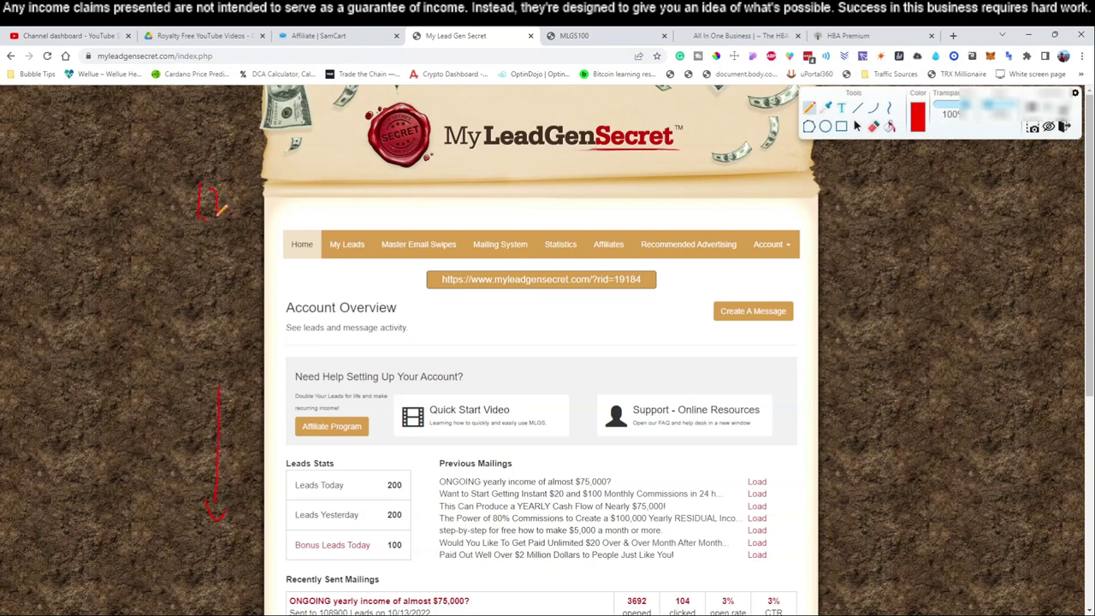
pyautogui.moveTo(398, 265)
pyautogui.mouseDown()
pyautogui.moveTo(399, 284)
pyautogui.moveTo(409, 282)
pyautogui.moveTo(410, 273)
pyautogui.moveTo(378, 285)
pyautogui.moveTo(425, 281)
pyautogui.moveTo(420, 291)
pyautogui.mouseUp()
pyautogui.moveTo(500, 448)
pyautogui.mouseDown()
pyautogui.moveTo(505, 470)
pyautogui.moveTo(516, 456)
pyautogui.mouseUp()
pyautogui.moveTo(415, 532)
pyautogui.mouseDown()
pyautogui.moveTo(396, 553)
pyautogui.moveTo(438, 552)
pyautogui.mouseUp()
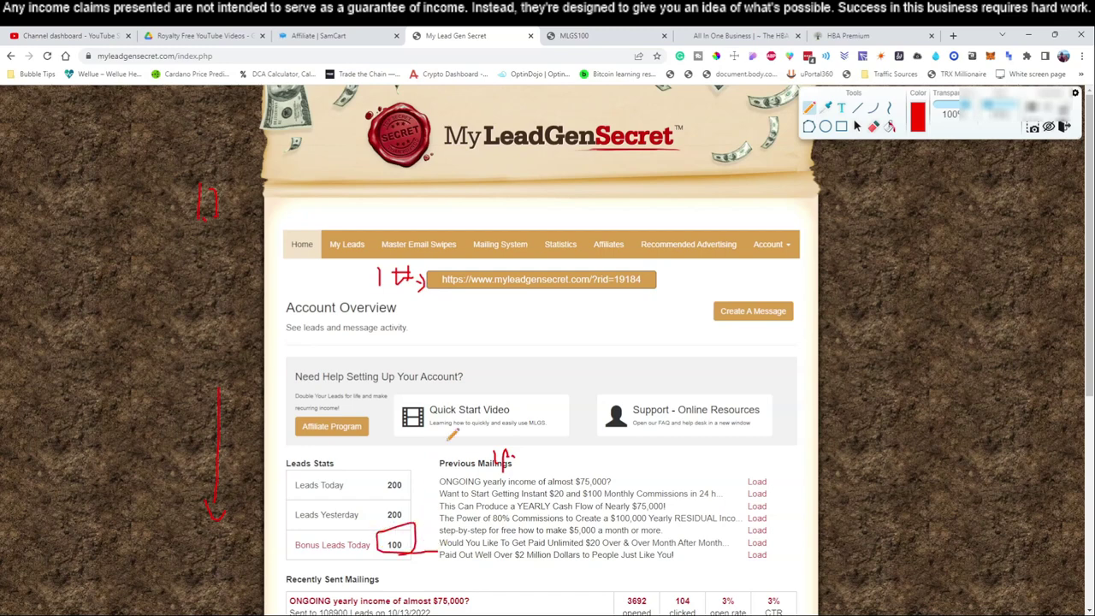
pyautogui.moveTo(388, 491); pyautogui.dragTo(403, 492)
# Handwrite 100 below the referral link and a "3-5" over "2 wks" note beneath the site logo.
pyautogui.moveTo(600, 327)
pyautogui.mouseDown()
pyautogui.moveTo(601, 339)
pyautogui.moveTo(625, 331)
pyautogui.mouseUp()
pyautogui.moveTo(490, 170)
pyautogui.mouseDown()
pyautogui.moveTo(503, 181)
pyautogui.moveTo(495, 195)
pyautogui.moveTo(538, 178)
pyautogui.mouseUp()
pyautogui.moveTo(541, 169); pyautogui.dragTo(554, 168)
pyautogui.moveTo(508, 207)
pyautogui.mouseDown()
pyautogui.moveTo(523, 219)
pyautogui.moveTo(563, 214)
pyautogui.mouseUp()
pyautogui.moveTo(491, 205); pyautogui.dragTo(596, 178)
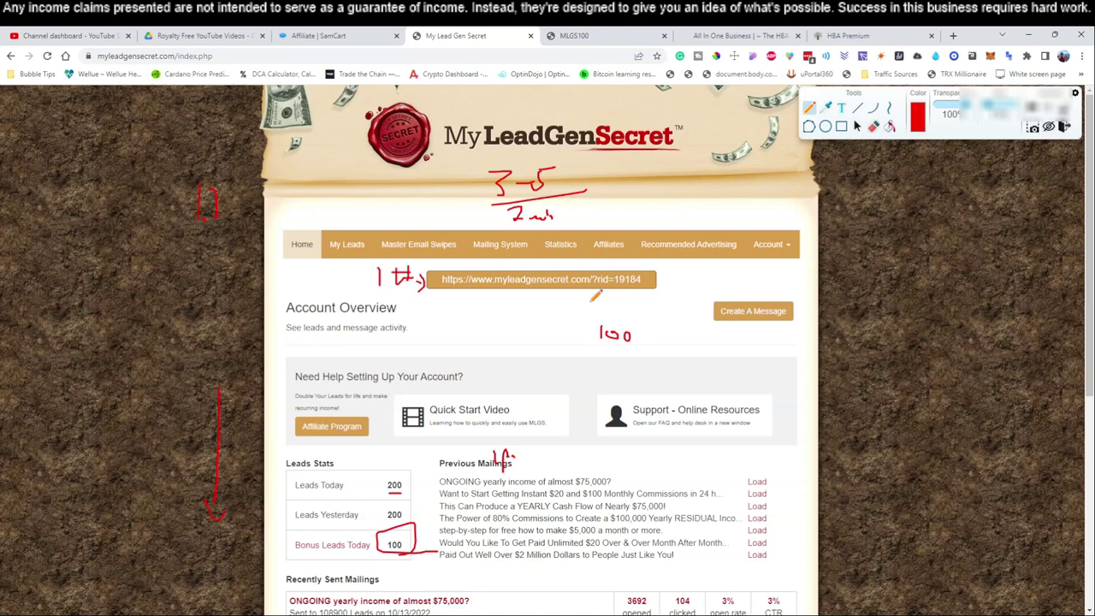
# Handwrite the lead growth as 200, 300 and 3000 below the 100, and a second column of 100, 300 and 500 beside it.
pyautogui.moveTo(612, 328); pyautogui.dragTo(614, 378)
pyautogui.moveTo(616, 373); pyautogui.dragTo(643, 360)
pyautogui.moveTo(604, 395)
pyautogui.mouseDown()
pyautogui.moveTo(602, 413)
pyautogui.moveTo(631, 398)
pyautogui.moveTo(627, 439)
pyautogui.moveTo(598, 468)
pyautogui.moveTo(625, 458)
pyautogui.mouseUp()
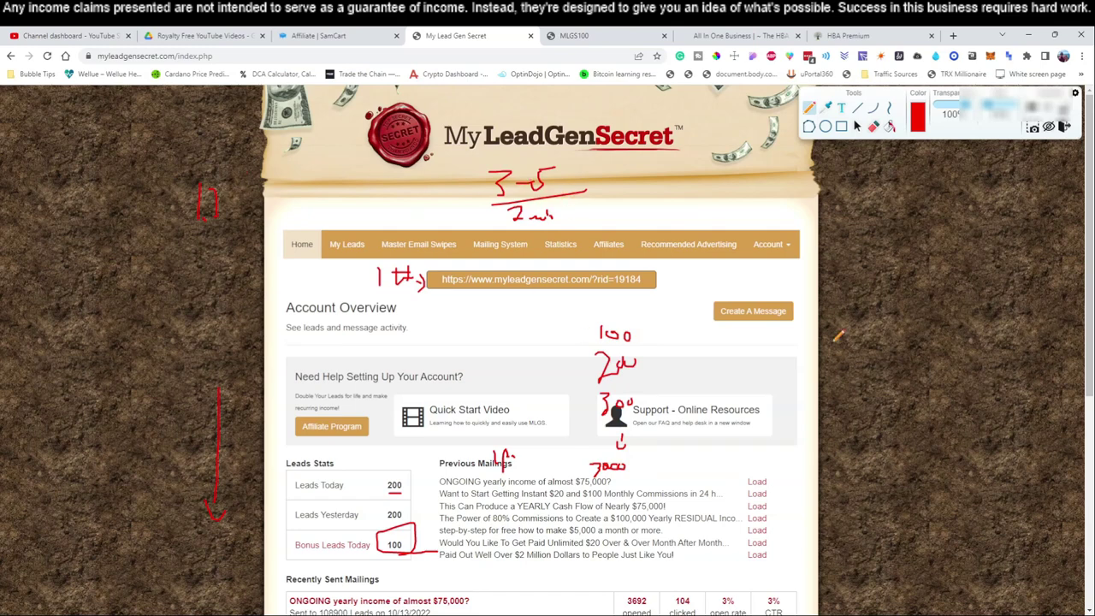
pyautogui.moveTo(701, 331)
pyautogui.mouseDown()
pyautogui.moveTo(712, 335)
pyautogui.moveTo(701, 359)
pyautogui.moveTo(719, 356)
pyautogui.moveTo(696, 377)
pyautogui.moveTo(714, 374)
pyautogui.mouseUp()
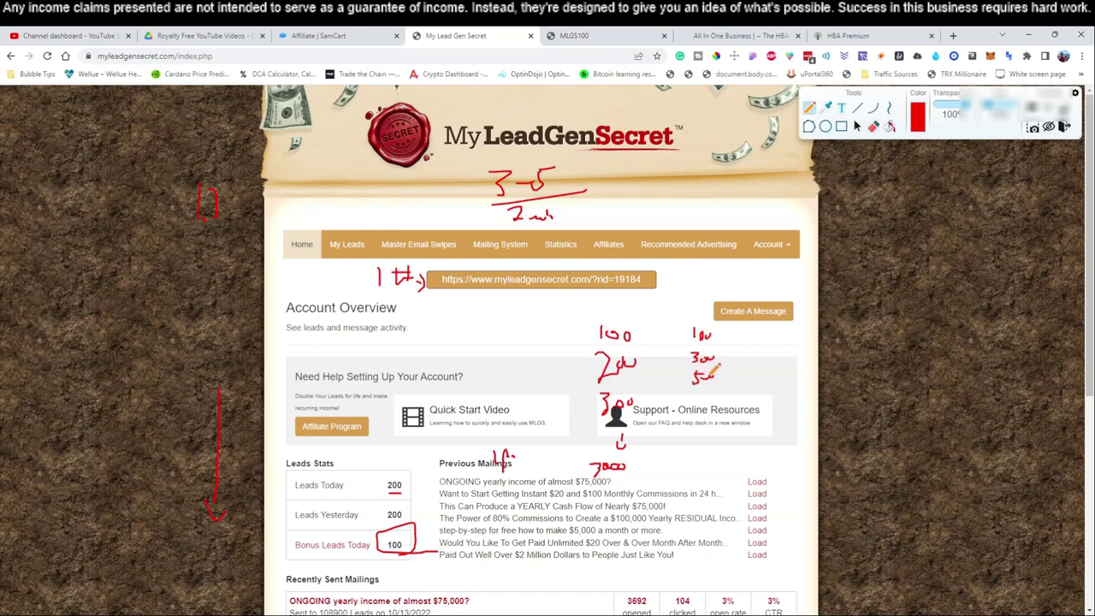
pyautogui.moveTo(689, 451)
pyautogui.mouseDown()
pyautogui.moveTo(688, 466)
pyautogui.moveTo(733, 445)
pyautogui.mouseUp()
pyautogui.moveTo(650, 447)
pyautogui.mouseDown()
pyautogui.moveTo(656, 464)
pyautogui.moveTo(675, 450)
pyautogui.moveTo(663, 451)
pyautogui.mouseUp()
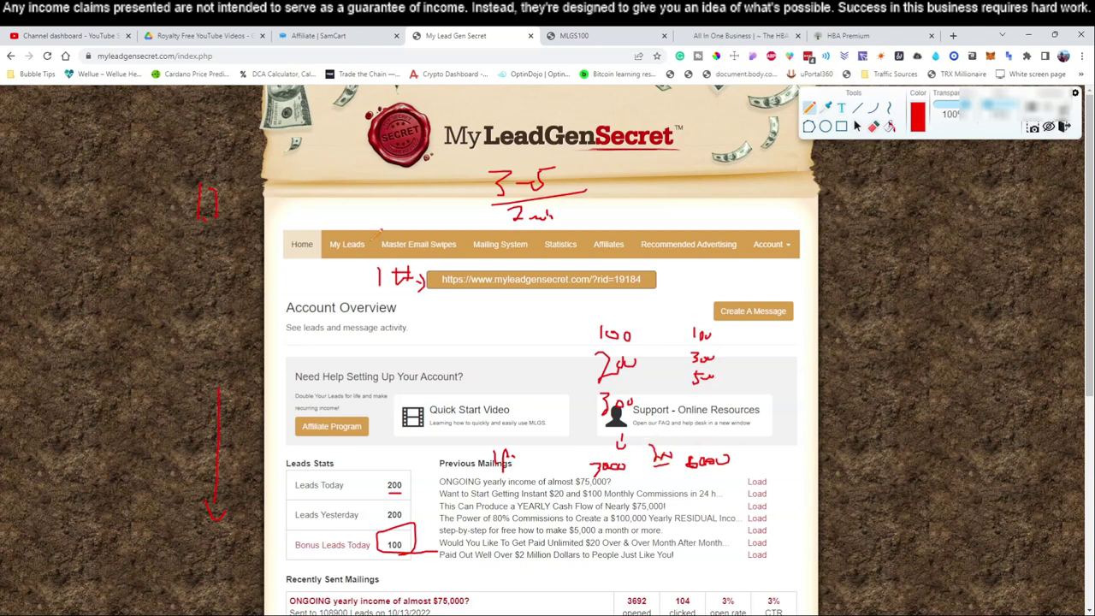
# Erase the "3-5" over "2 wks" note and the handwritten lead growth columns.
pyautogui.click(872, 127)
pyautogui.moveTo(484, 223)
pyautogui.mouseDown()
pyautogui.moveTo(518, 213)
pyautogui.moveTo(488, 195)
pyautogui.moveTo(525, 174)
pyautogui.moveTo(489, 194)
pyautogui.moveTo(573, 198)
pyautogui.moveTo(562, 215)
pyautogui.mouseUp()
pyautogui.moveTo(567, 440)
pyautogui.mouseDown()
pyautogui.moveTo(597, 367)
pyautogui.moveTo(607, 444)
pyautogui.moveTo(621, 462)
pyautogui.moveTo(598, 461)
pyautogui.moveTo(609, 334)
pyautogui.moveTo(627, 364)
pyautogui.moveTo(603, 330)
pyautogui.moveTo(699, 336)
pyautogui.moveTo(700, 385)
pyautogui.moveTo(706, 343)
pyautogui.moveTo(710, 454)
pyautogui.moveTo(694, 464)
pyautogui.moveTo(592, 440)
pyautogui.moveTo(675, 454)
pyautogui.moveTo(420, 454)
pyautogui.moveTo(504, 467)
pyautogui.moveTo(813, 271)
pyautogui.mouseUp()
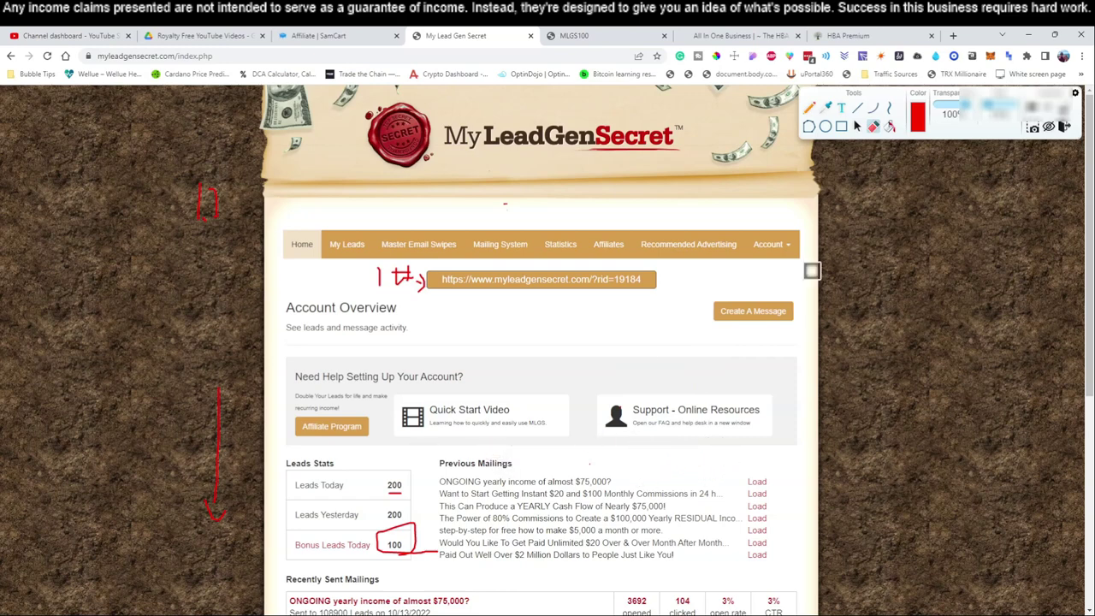
# Add a word beside the 1) marker, underline the referral link and write 2) and 3) markers, and then clear all annotations and exit.
pyautogui.click(809, 108)
pyautogui.moveTo(244, 185)
pyautogui.mouseDown()
pyautogui.moveTo(245, 214)
pyautogui.moveTo(273, 207)
pyautogui.mouseUp()
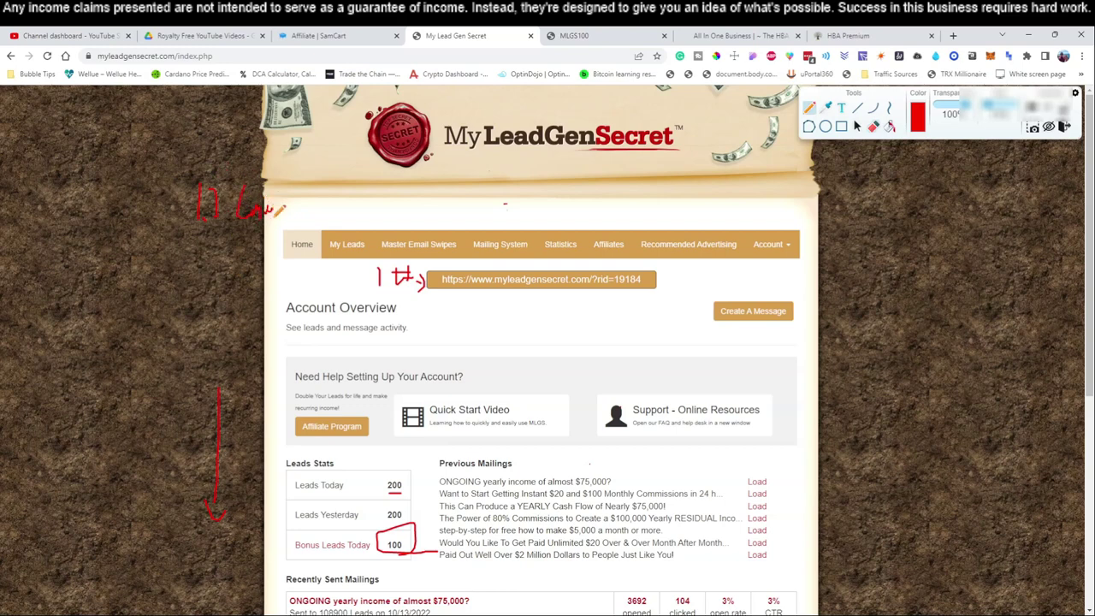
pyautogui.moveTo(439, 299); pyautogui.dragTo(657, 299)
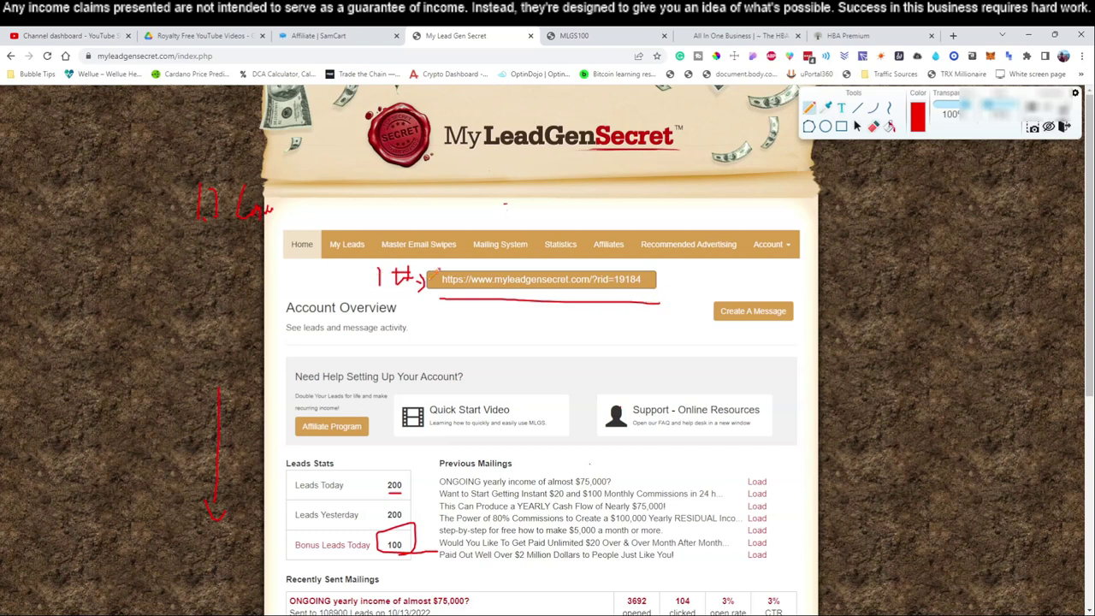
pyautogui.moveTo(213, 259); pyautogui.dragTo(210, 311)
pyautogui.moveTo(1044, 135)
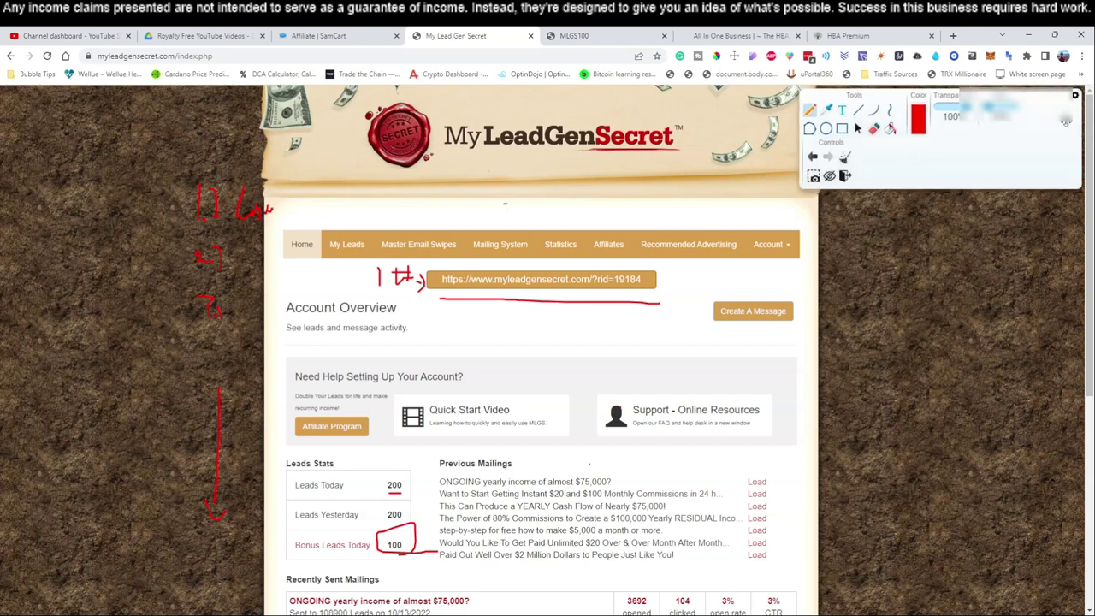
pyautogui.click(845, 157)
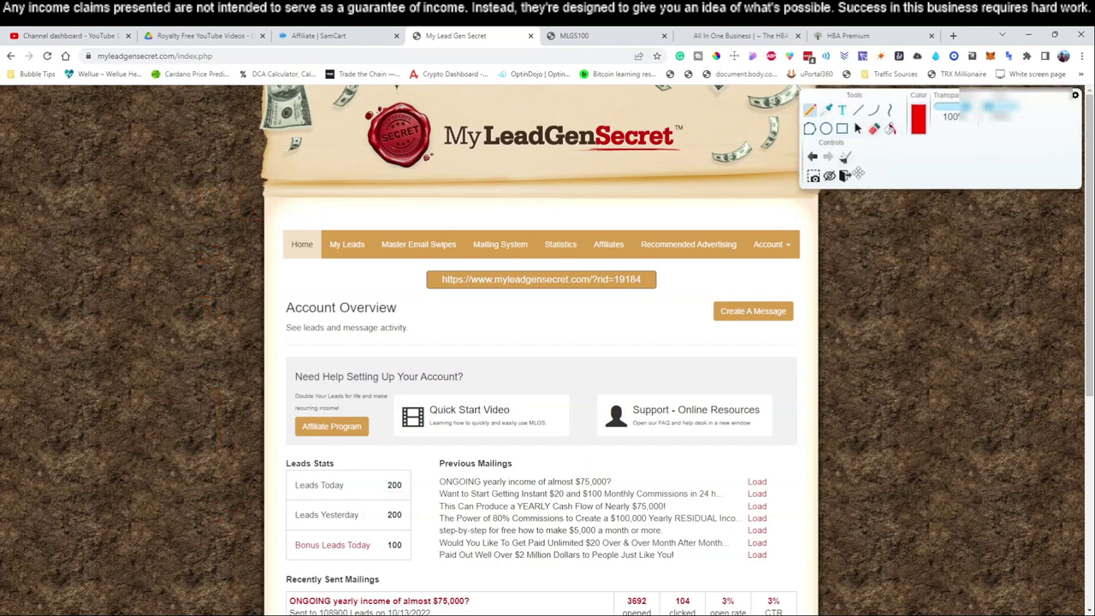
pyautogui.click(845, 176)
# Copy the referral link from the account overview and log out of the members area.
pyautogui.tripleClick(594, 279)
pyautogui.hotkey('ctrl', 'c')
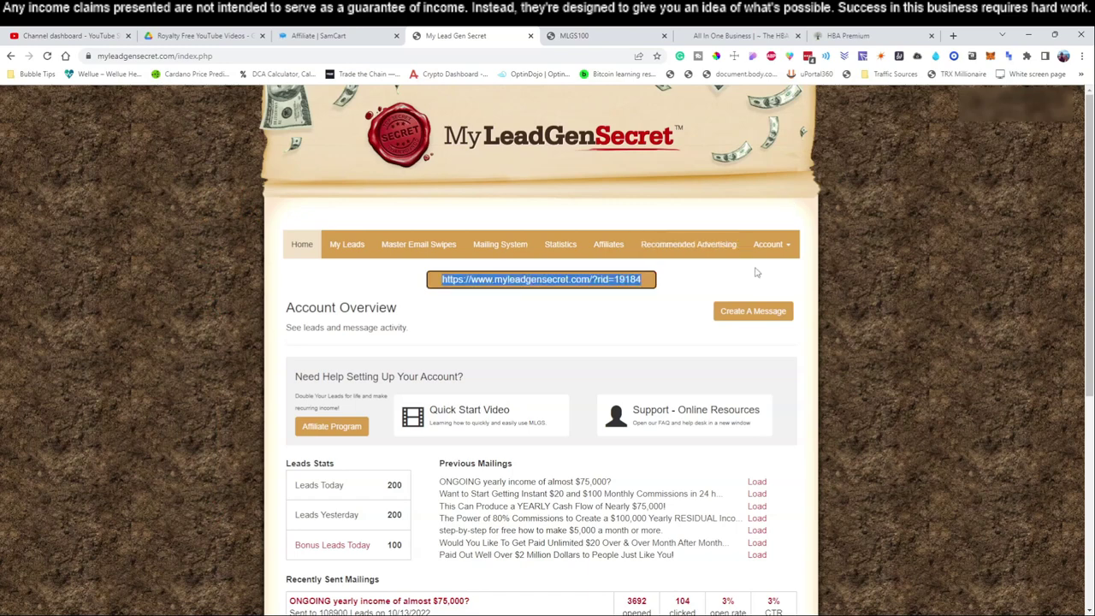
pyautogui.click(768, 244)
pyautogui.click(757, 313)
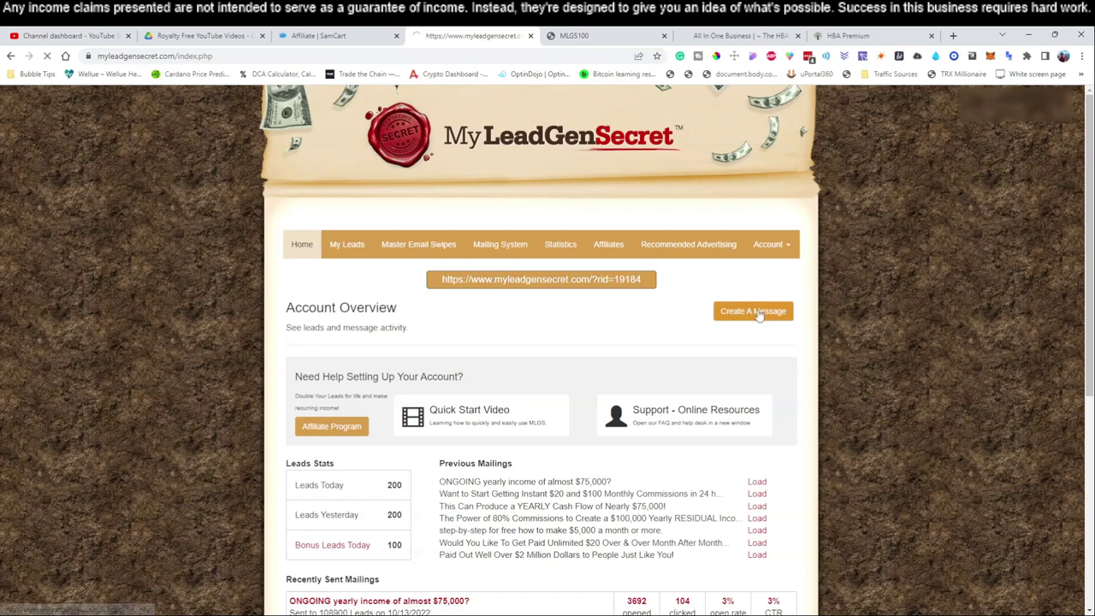
# Load the copied My Lead Gen Secret referral link and highlight the referral ID in its address.
pyautogui.click(349, 56)
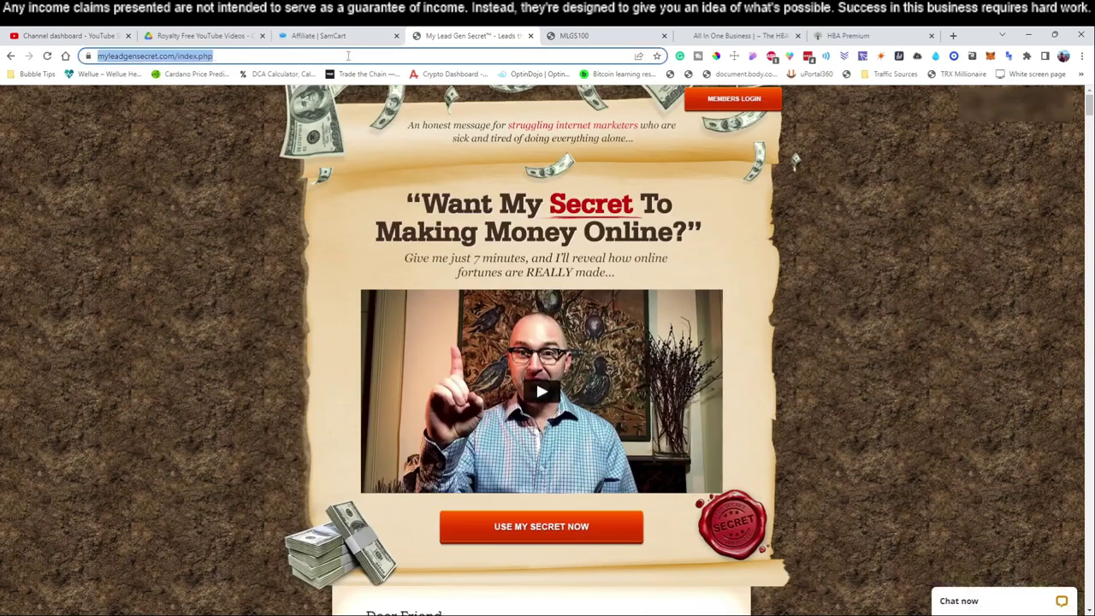
pyautogui.hotkey('ctrl', 'v')
pyautogui.press('Return')
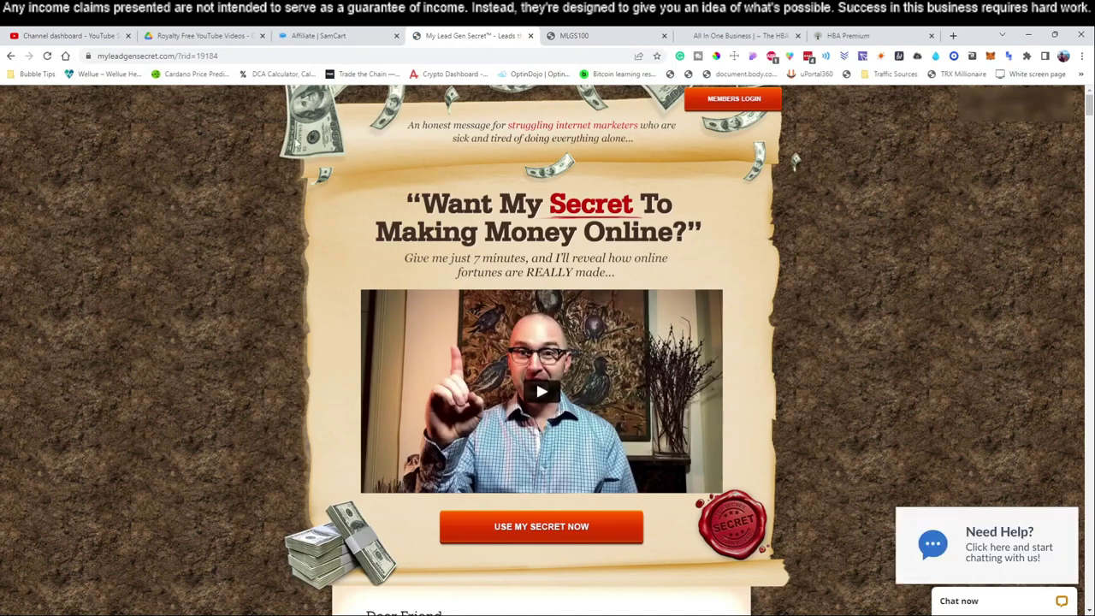
pyautogui.moveTo(196, 55); pyautogui.dragTo(237, 56)
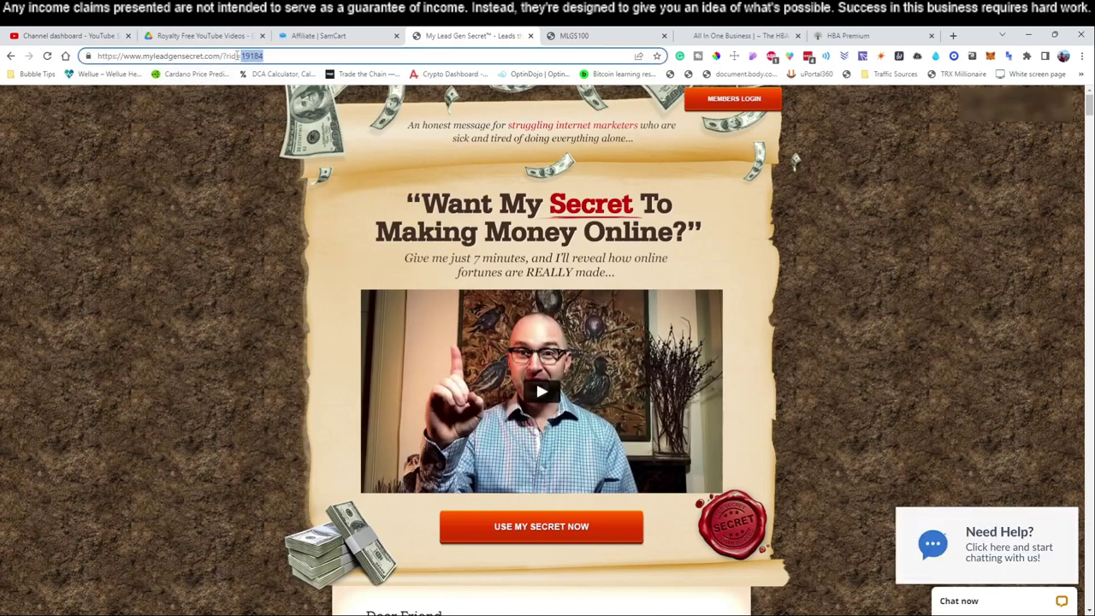
# Open the sign-up form through Use My Secret Now and point out its email address field.
pyautogui.click(547, 527)
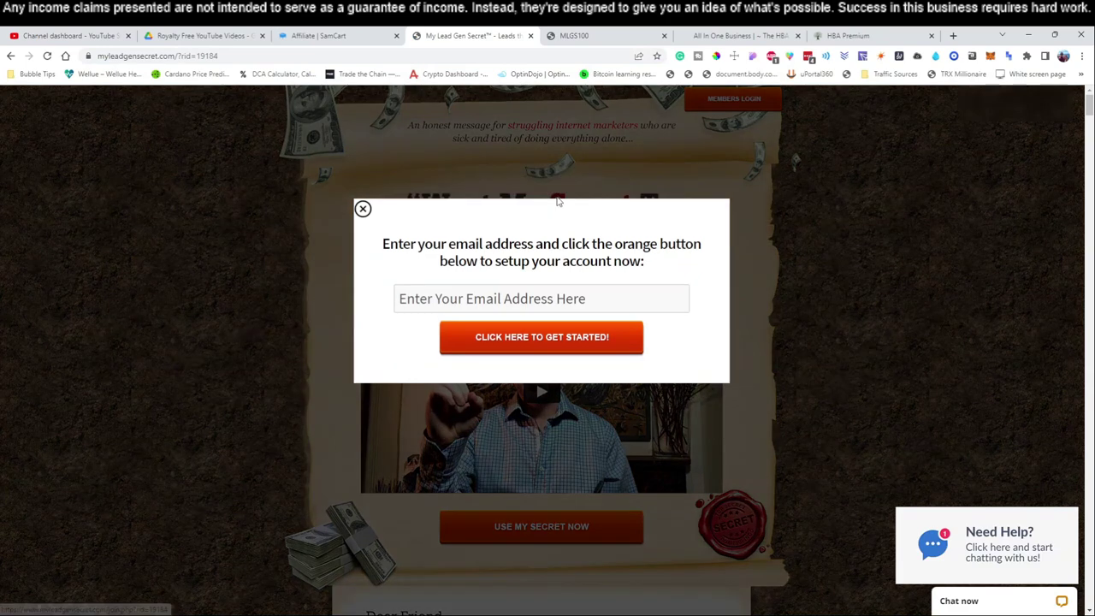
pyautogui.click(493, 299)
pyautogui.click(365, 233)
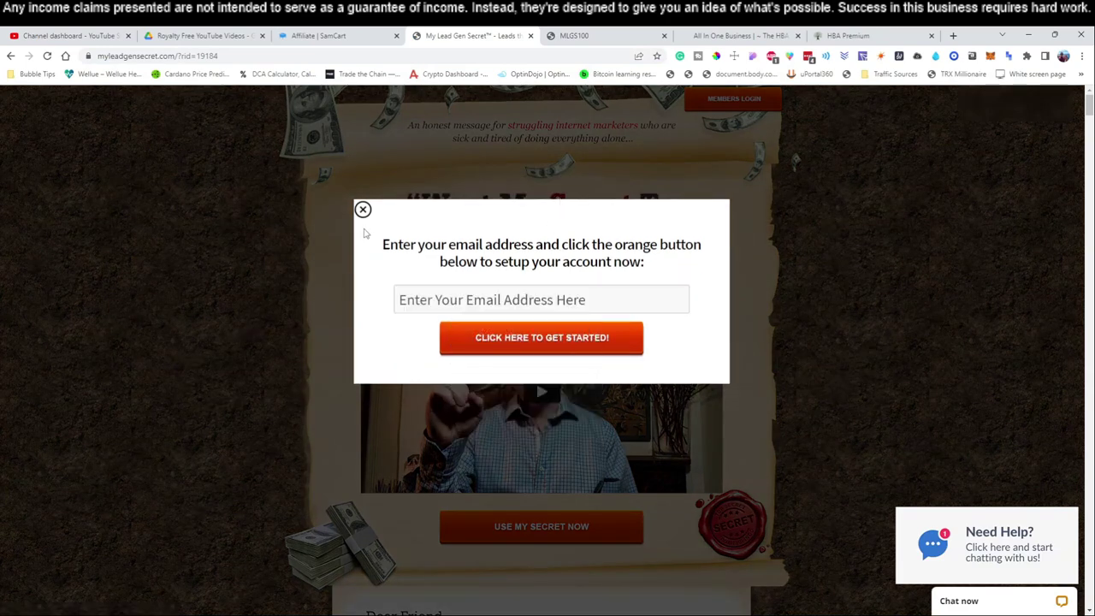
# Handwrite red notes on the background beside the email sign-up form, and clear all annotations and exit drawing mode.
pyautogui.click(936, 55)
pyautogui.moveTo(192, 174); pyautogui.dragTo(167, 196)
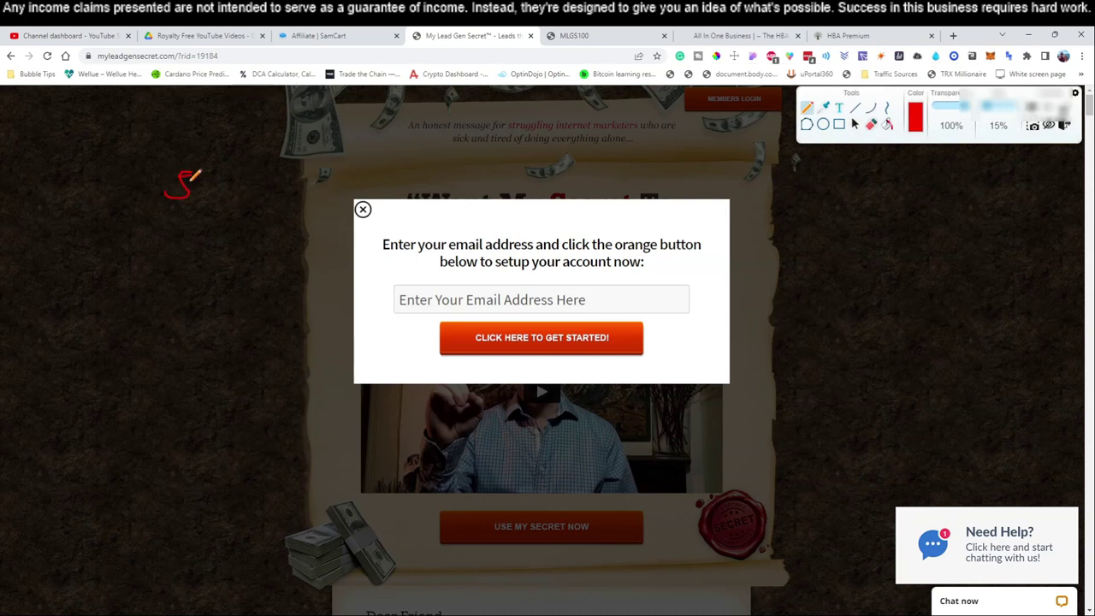
pyautogui.moveTo(169, 272)
pyautogui.mouseDown()
pyautogui.moveTo(210, 247)
pyautogui.moveTo(264, 248)
pyautogui.moveTo(253, 276)
pyautogui.moveTo(272, 276)
pyautogui.moveTo(260, 298)
pyautogui.moveTo(269, 308)
pyautogui.mouseUp()
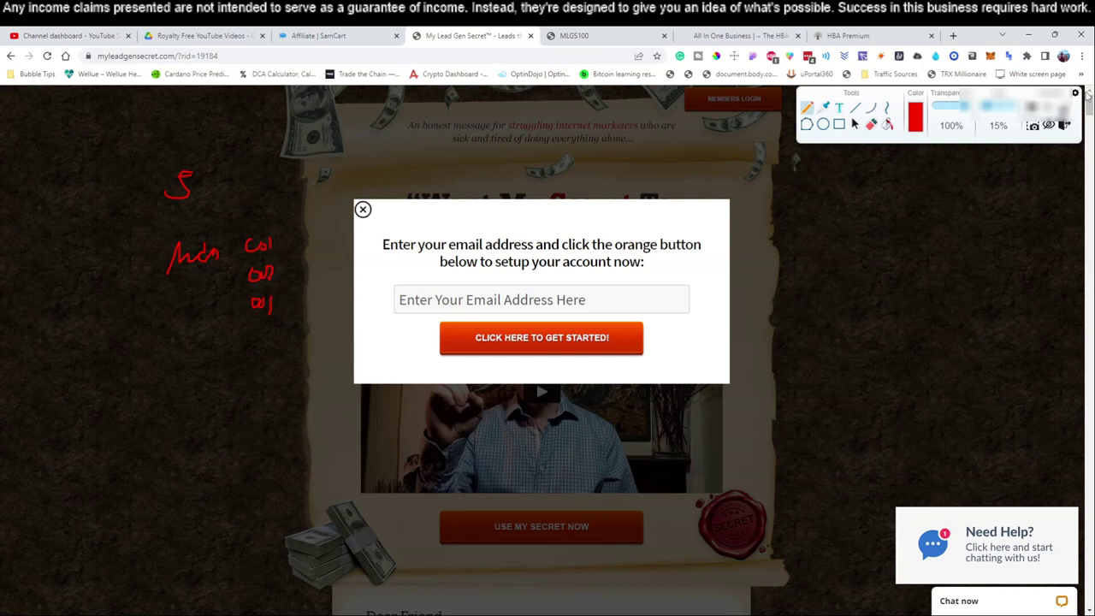
pyautogui.click(1065, 125)
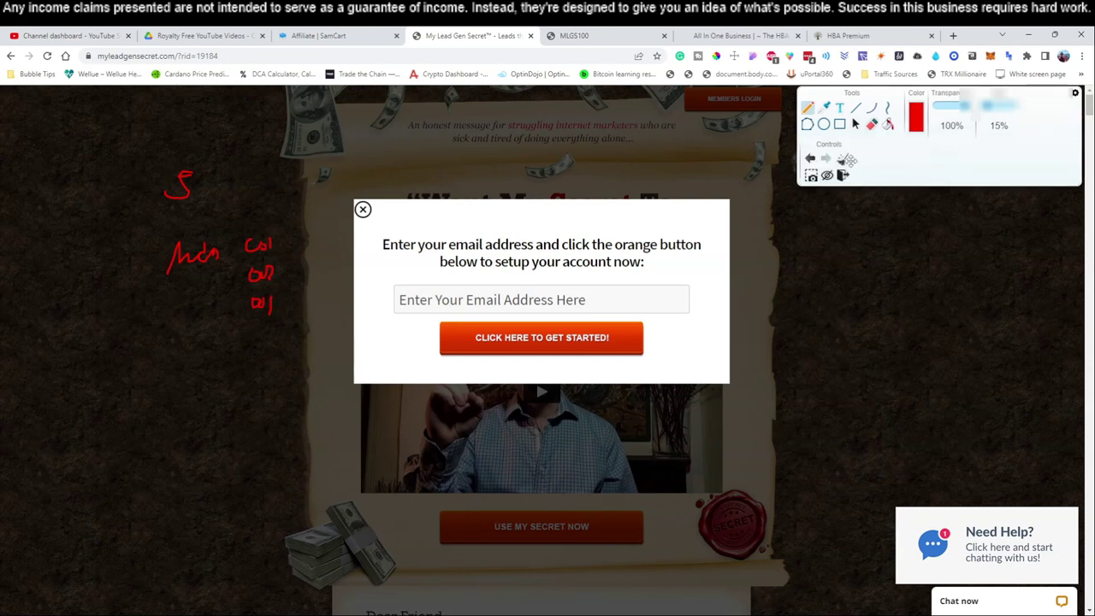
pyautogui.click(847, 160)
pyautogui.click(843, 175)
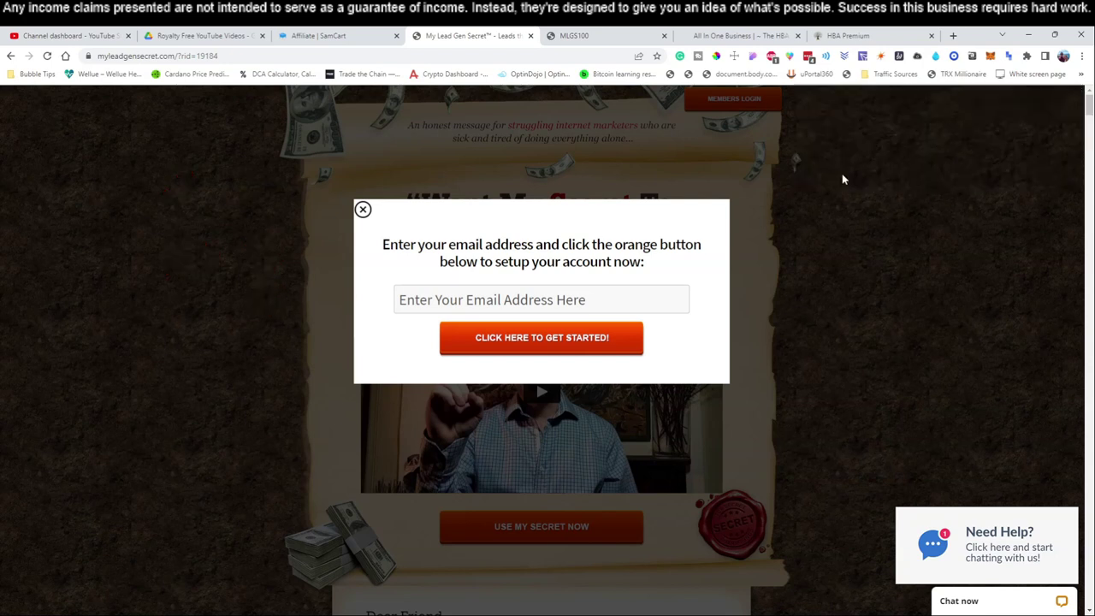
# Point out the email address field, close the sign-up form and log in to the members area with the saved credentials.
pyautogui.click(461, 303)
pyautogui.click(363, 210)
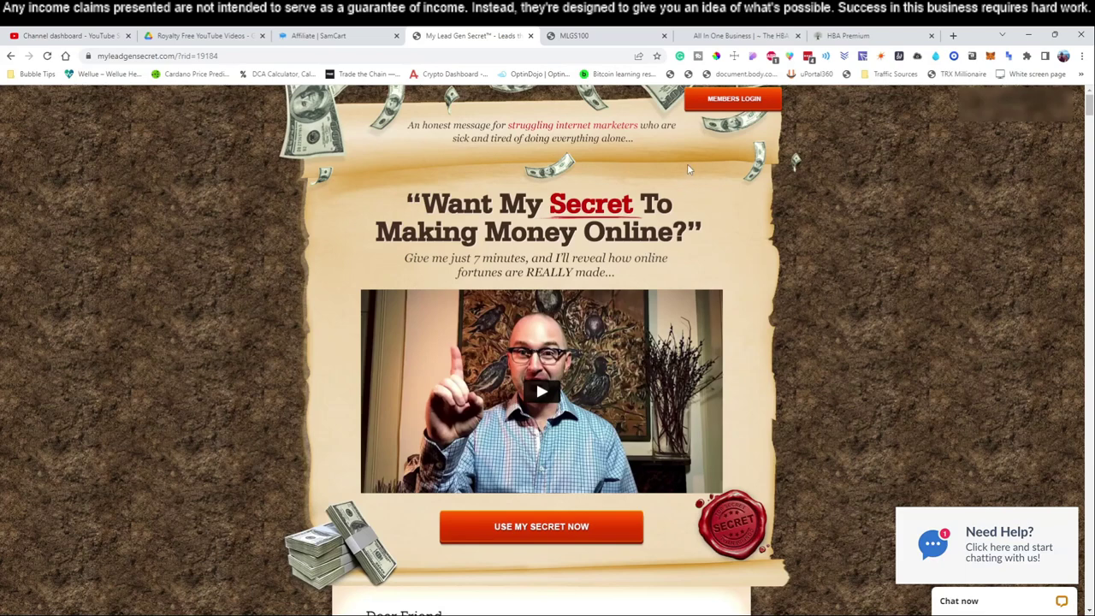
pyautogui.click(733, 98)
pyautogui.click(522, 415)
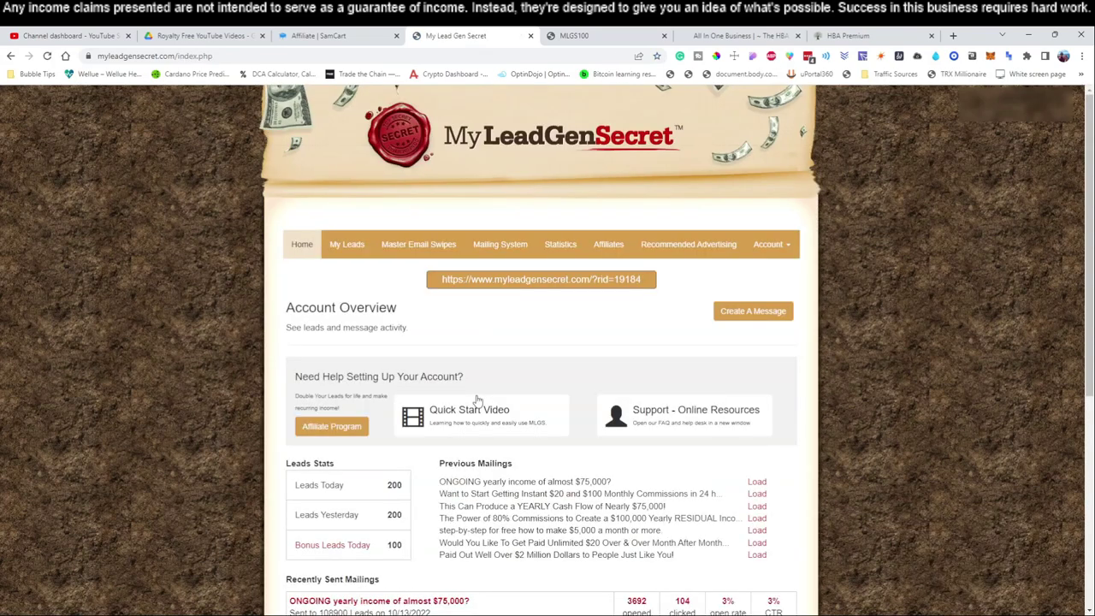
# Write a red note beside the referral link, add numbered markers, an arrow and a brace around them, and clear all annotations.
pyautogui.click(935, 56)
pyautogui.moveTo(391, 278)
pyautogui.mouseDown()
pyautogui.moveTo(404, 291)
pyautogui.moveTo(409, 277)
pyautogui.mouseUp()
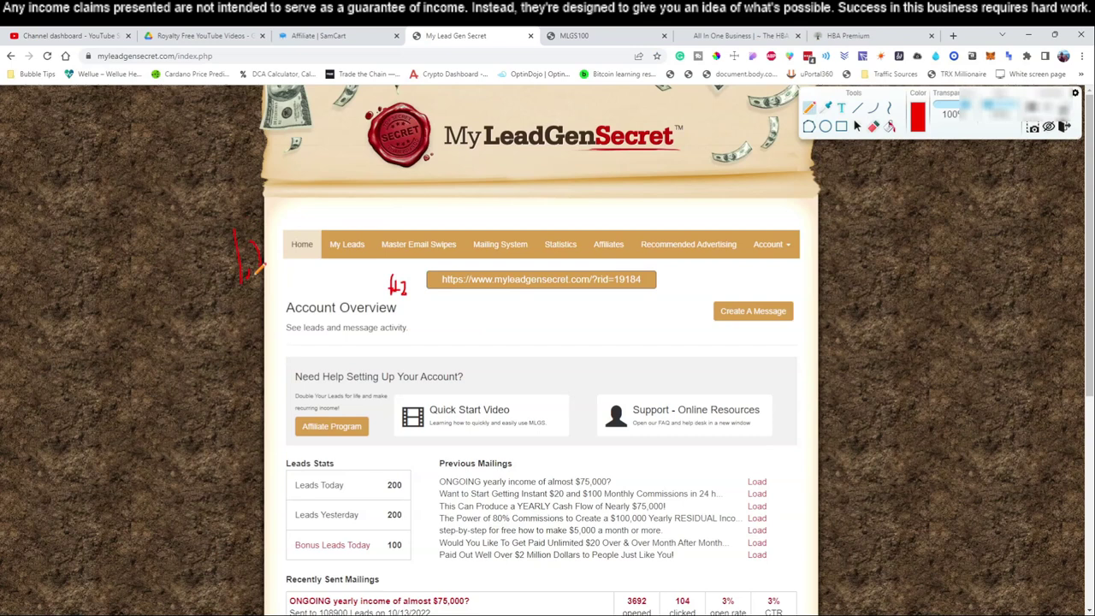
pyautogui.moveTo(238, 326)
pyautogui.mouseDown()
pyautogui.moveTo(245, 346)
pyautogui.moveTo(366, 305)
pyautogui.moveTo(386, 311)
pyautogui.mouseUp()
pyautogui.moveTo(221, 320); pyautogui.dragTo(229, 293)
pyautogui.moveTo(246, 374); pyautogui.dragTo(234, 382)
pyautogui.moveTo(181, 263)
pyautogui.mouseDown()
pyautogui.moveTo(198, 319)
pyautogui.moveTo(194, 415)
pyautogui.mouseUp()
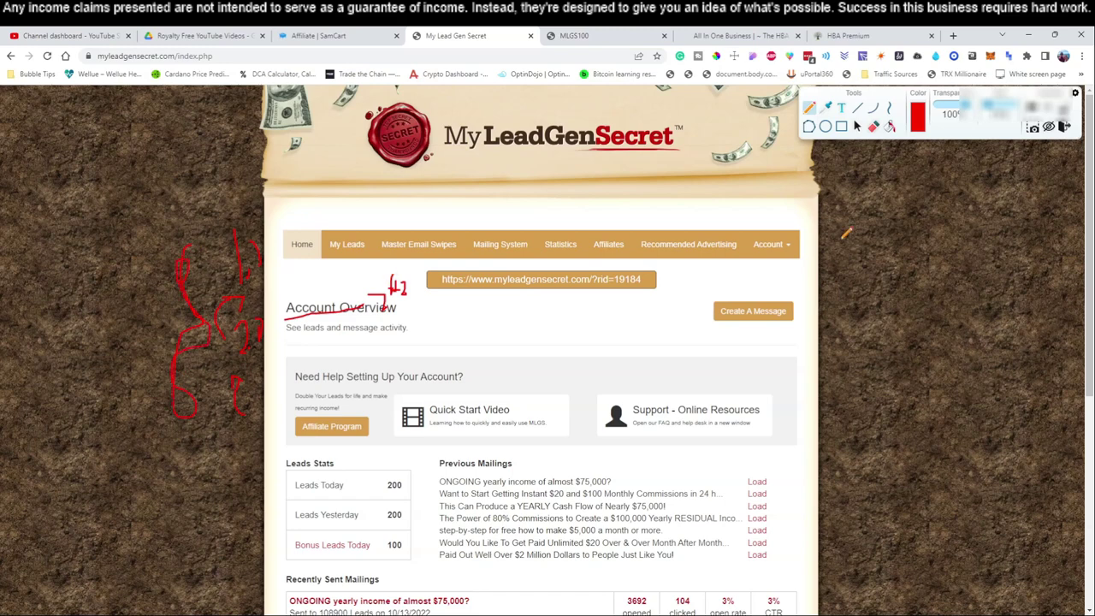
pyautogui.click(1060, 121)
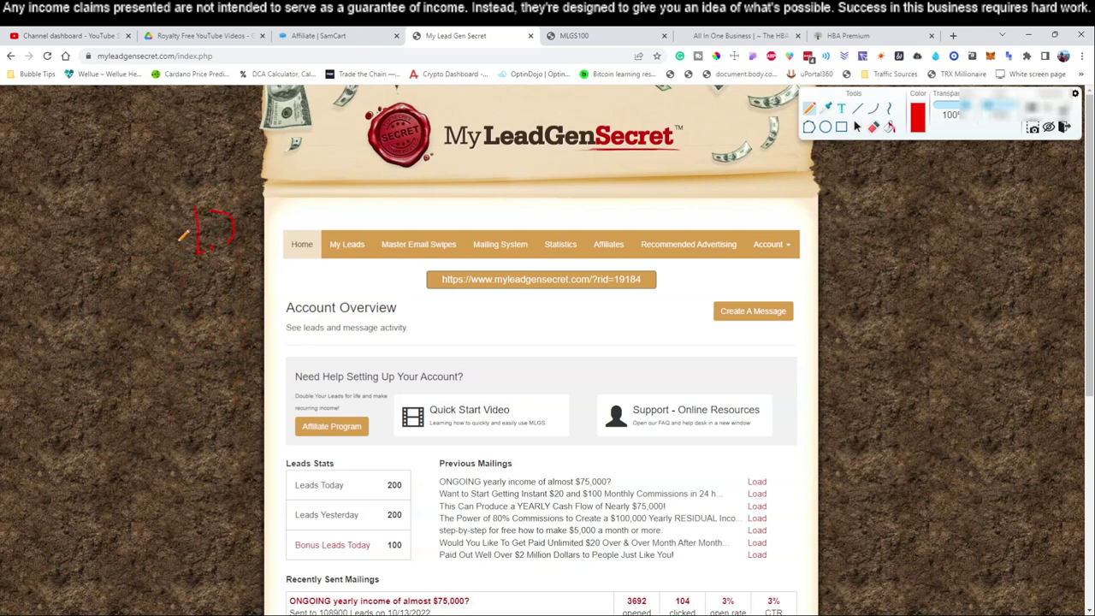
# Sketch numbered markers with connecting arrows, underline the referral ID in the link, and exit drawing mode.
pyautogui.moveTo(206, 280); pyautogui.dragTo(216, 313)
pyautogui.moveTo(377, 275)
pyautogui.mouseDown()
pyautogui.moveTo(378, 297)
pyautogui.moveTo(414, 274)
pyautogui.mouseUp()
pyautogui.moveTo(256, 303)
pyautogui.mouseDown()
pyautogui.moveTo(275, 232)
pyautogui.moveTo(282, 240)
pyautogui.mouseUp()
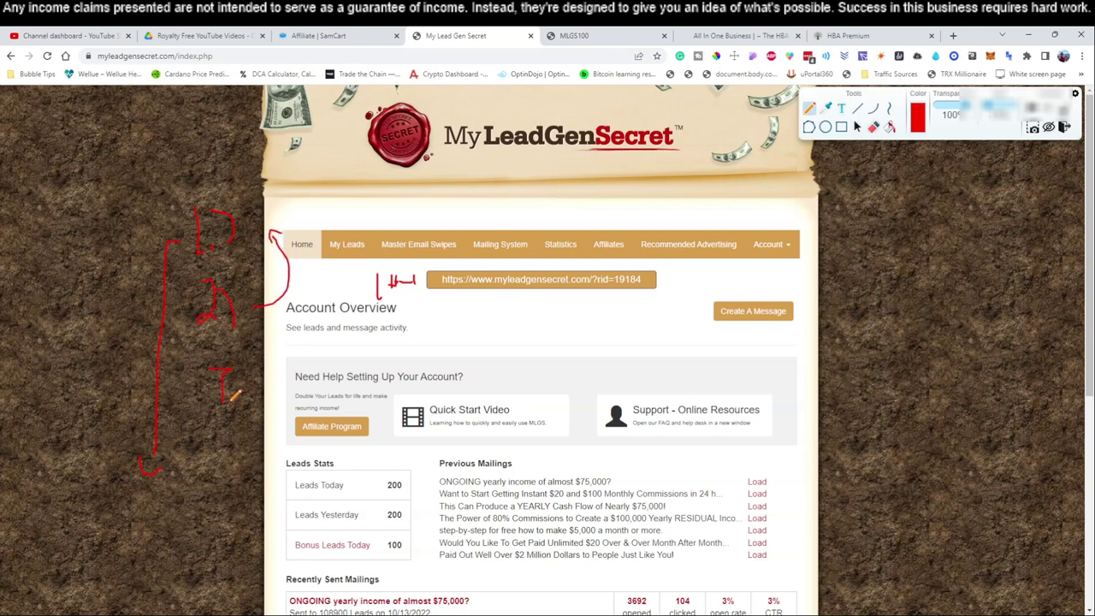
pyautogui.moveTo(316, 326); pyautogui.dragTo(491, 288)
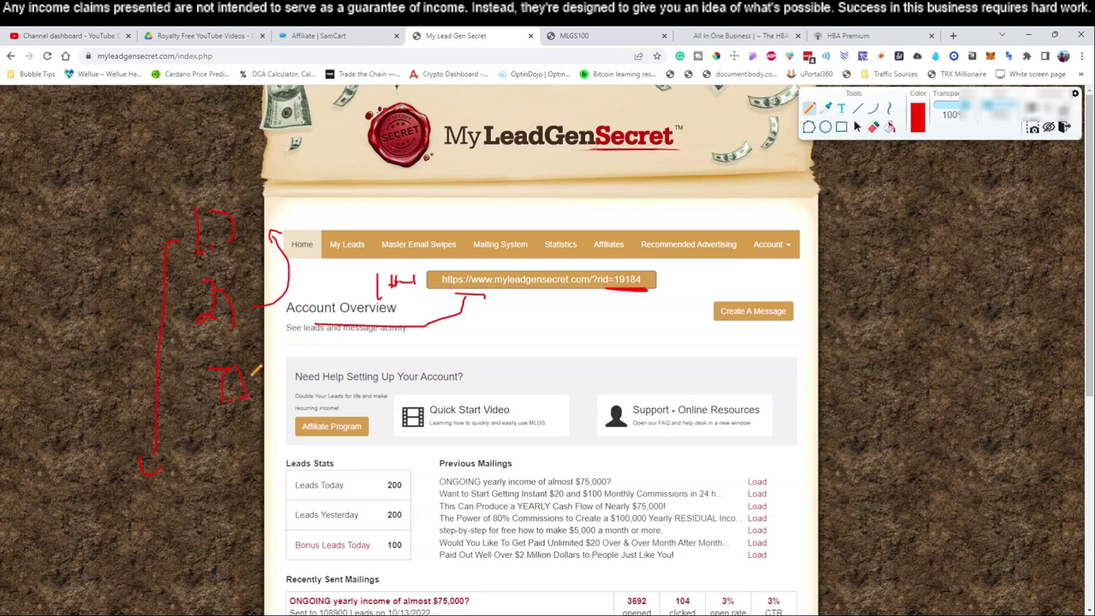
pyautogui.moveTo(253, 378)
pyautogui.mouseDown()
pyautogui.moveTo(274, 351)
pyautogui.moveTo(263, 329)
pyautogui.mouseUp()
pyautogui.click(1065, 126)
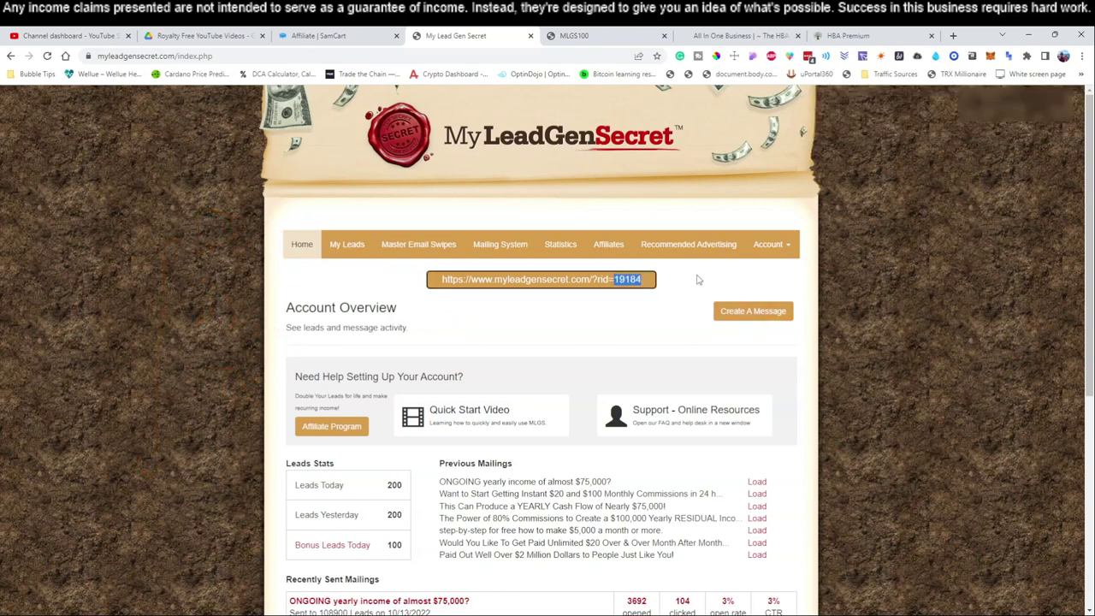
# Log out of the members area and log in to the second account by adding 1 to the saved username.
pyautogui.click(762, 250)
pyautogui.click(772, 303)
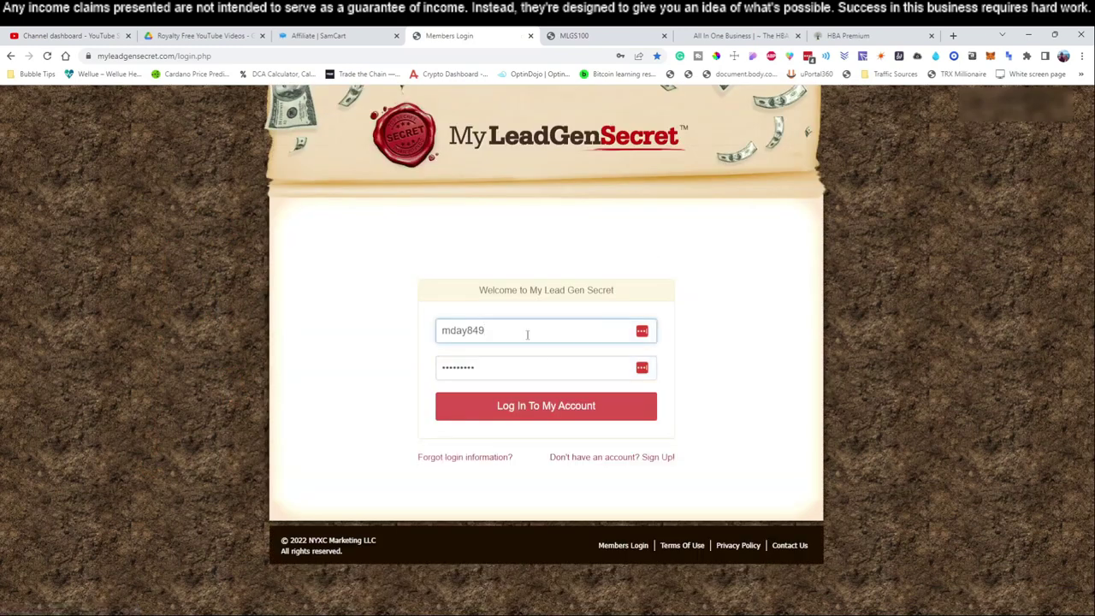
pyautogui.click(525, 334)
pyautogui.write('1')
pyautogui.click(497, 370)
pyautogui.click(504, 408)
# Highlight the second account's referral ID and full link, and switch back to the first account with the saved login.
pyautogui.moveTo(613, 279); pyautogui.dragTo(659, 281)
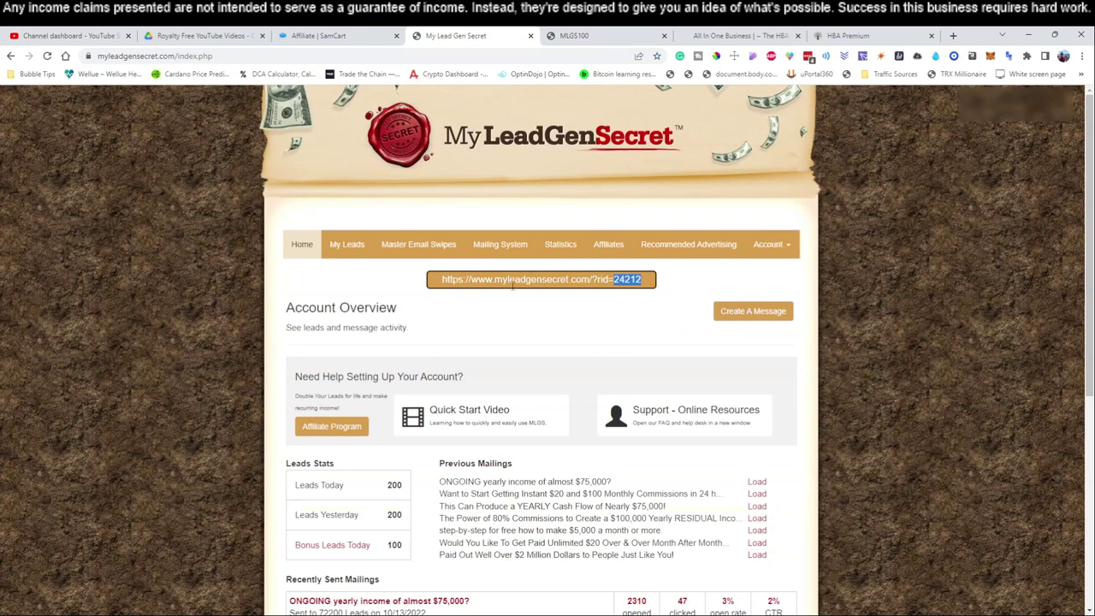
pyautogui.moveTo(443, 279); pyautogui.dragTo(657, 279)
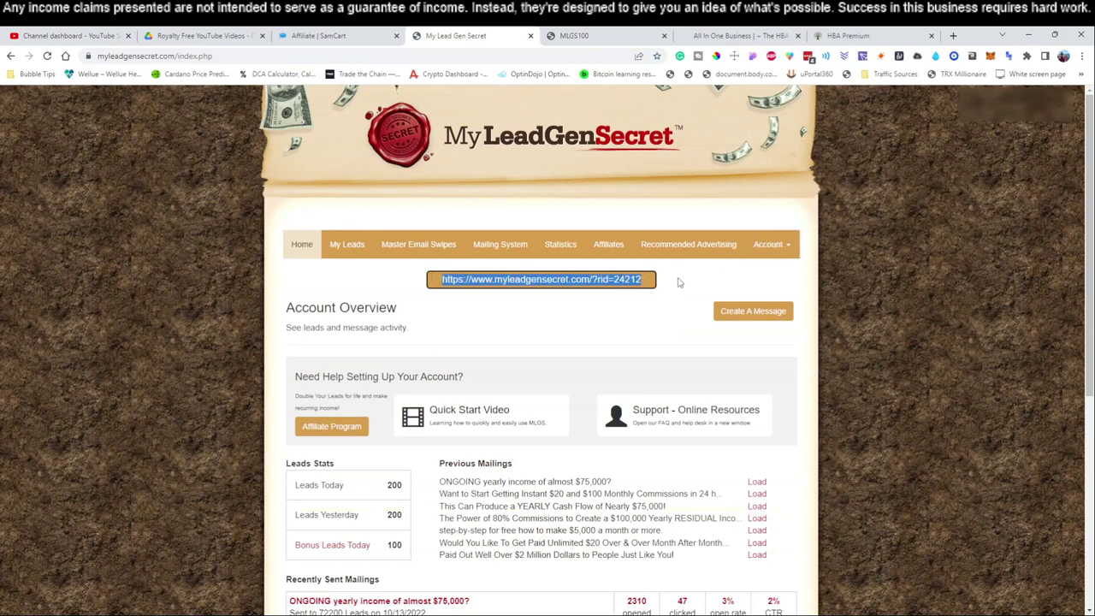
pyautogui.click(768, 243)
pyautogui.click(777, 299)
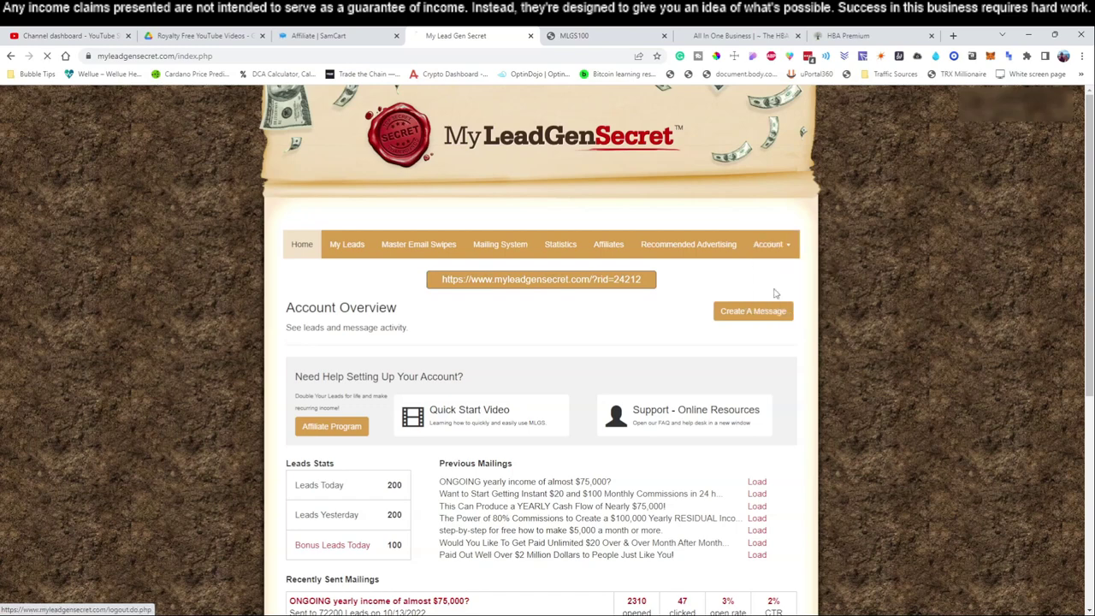
pyautogui.click(733, 98)
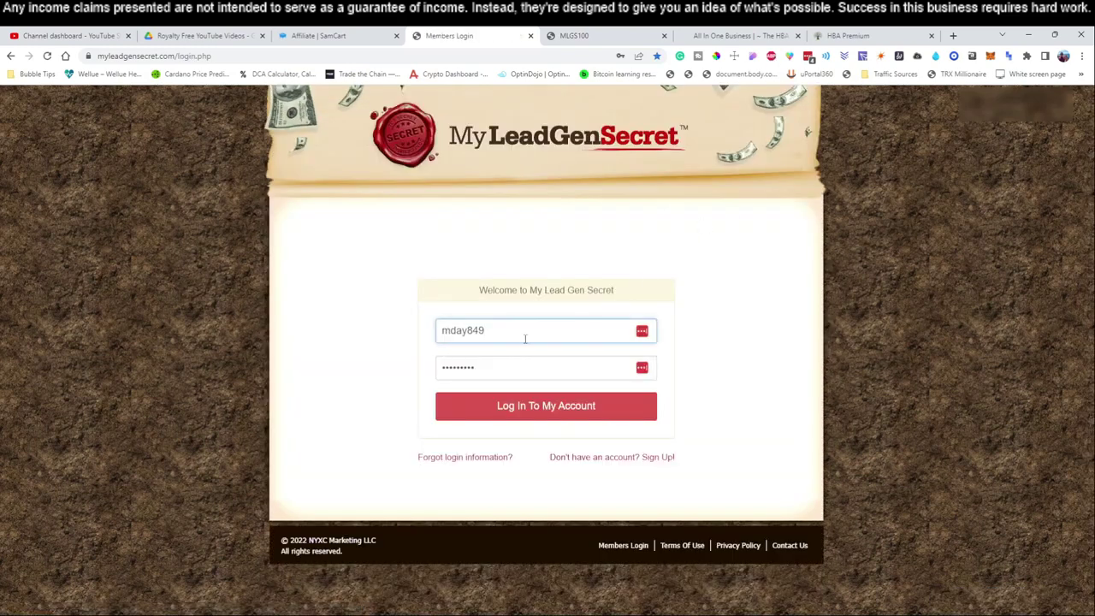
pyautogui.click(518, 408)
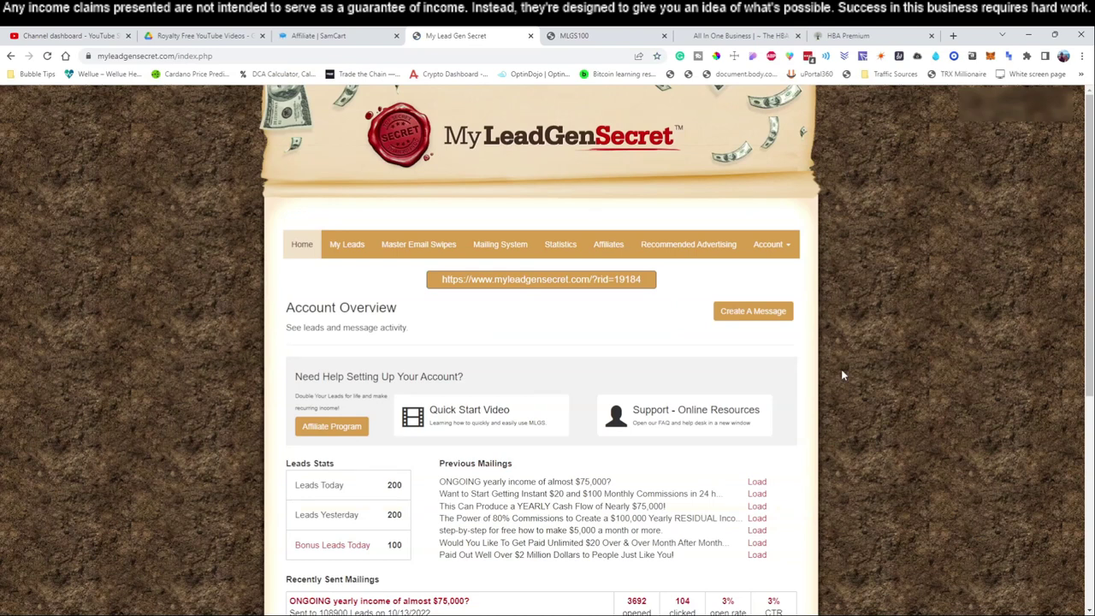
# Open the Mailing System, select all leads by date for mailing and highlight the count of selected leads.
pyautogui.click(494, 246)
pyautogui.scroll(-1, 587, 304)
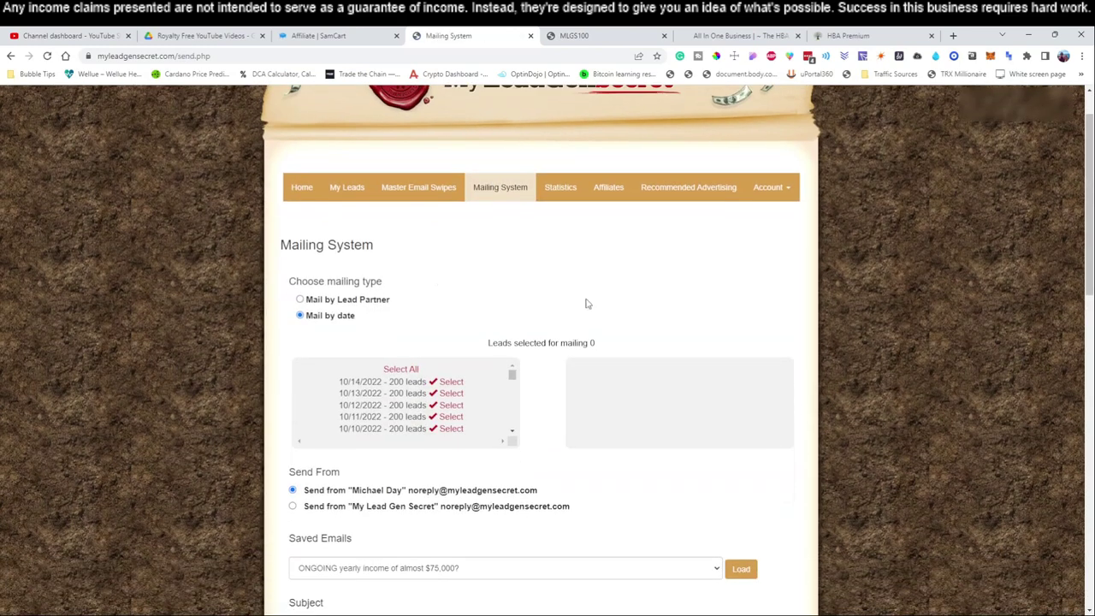
pyautogui.click(398, 369)
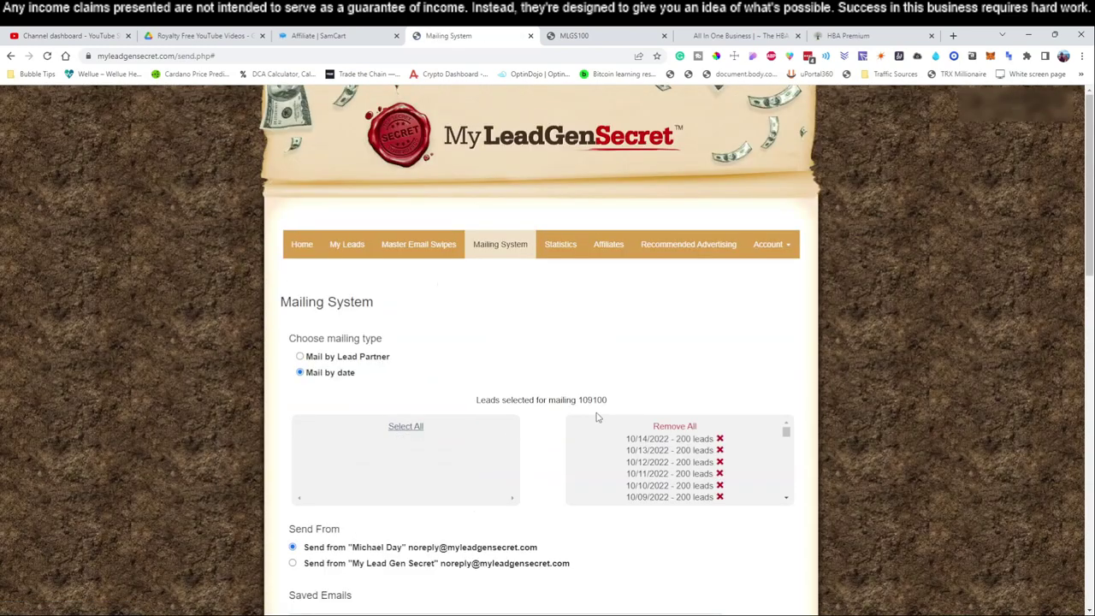
pyautogui.moveTo(579, 400); pyautogui.dragTo(610, 401)
pyautogui.click(622, 381)
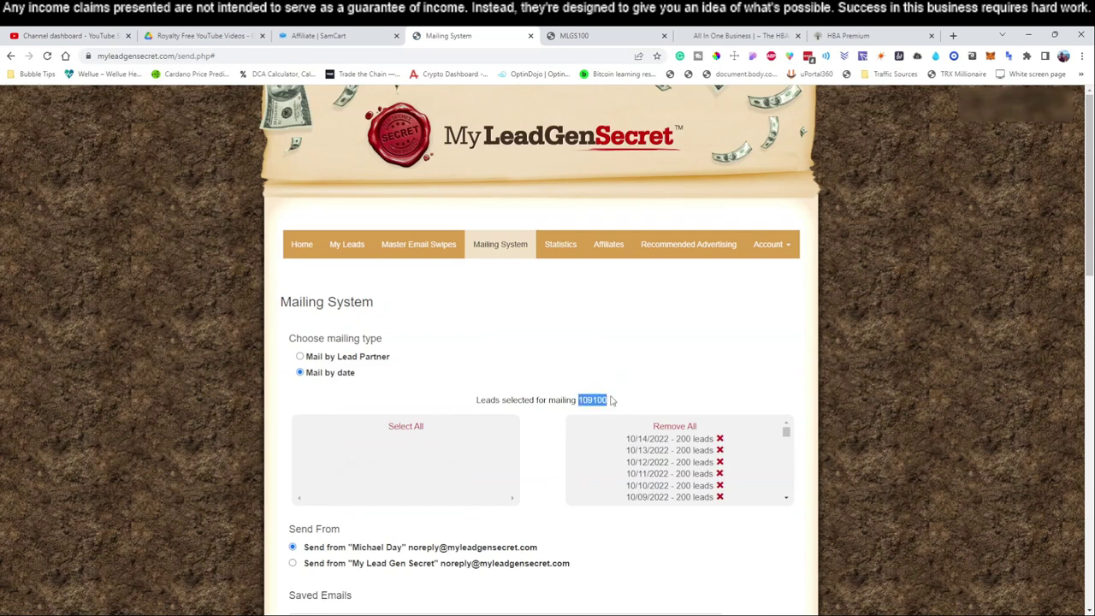
pyautogui.click(578, 343)
# Move the All In One Business page beside the mailing page and copy its phrase "$100,000 YEARLY RESIDUAL Income in 12 Months or Less!".
pyautogui.scroll(-2, 574, 335)
pyautogui.scroll(-3, 574, 334)
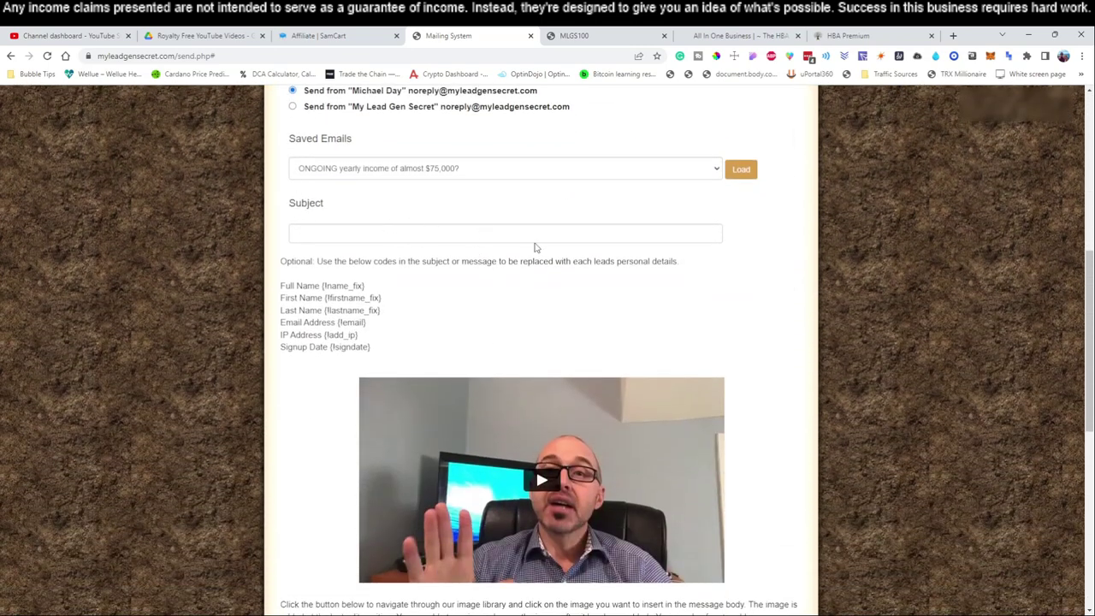
pyautogui.moveTo(710, 36); pyautogui.dragTo(612, 36)
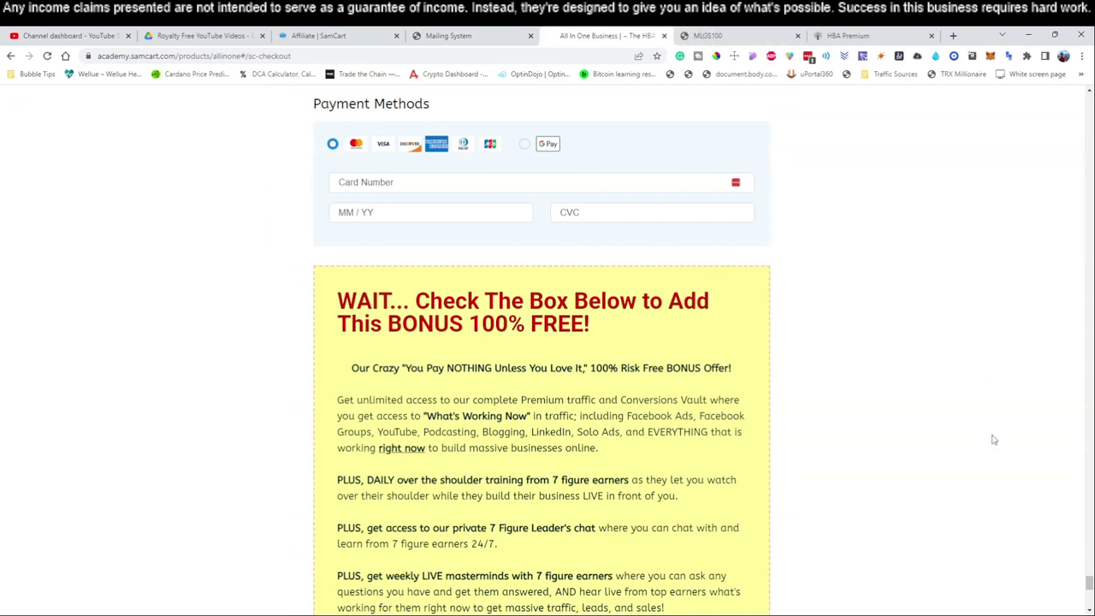
pyautogui.moveTo(1084, 582); pyautogui.dragTo(1085, 107)
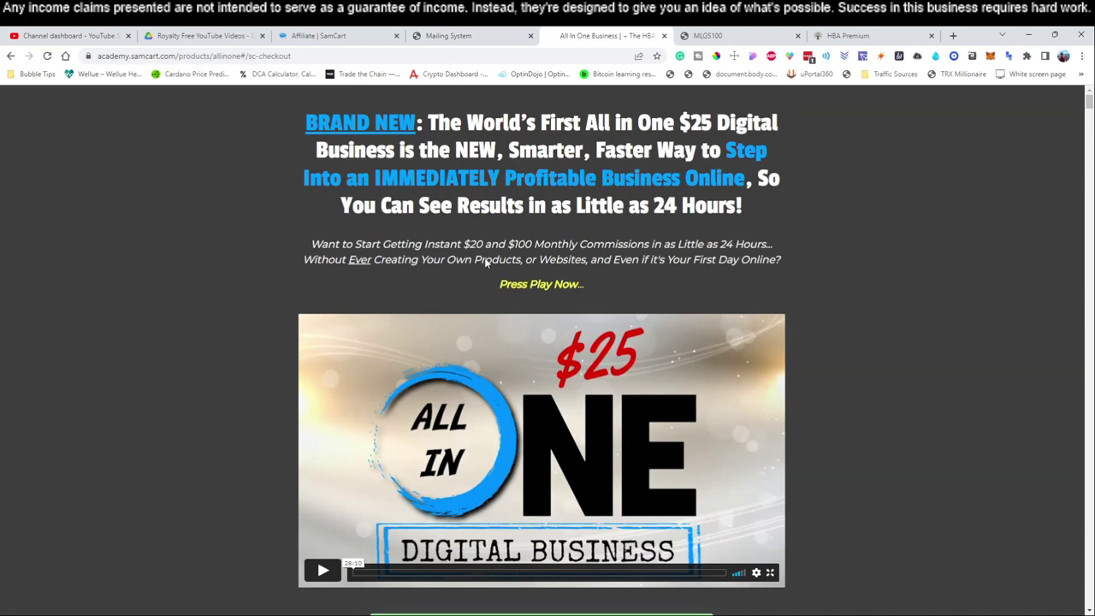
pyautogui.scroll(-6, 862, 286)
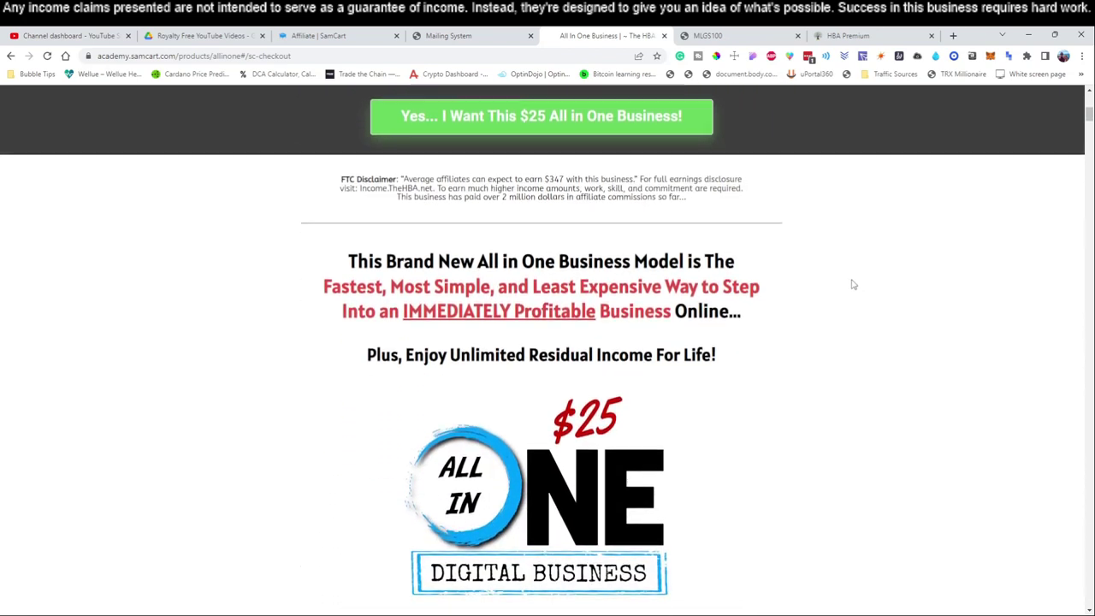
pyautogui.scroll(-2, 847, 282)
pyautogui.scroll(-3, 374, 271)
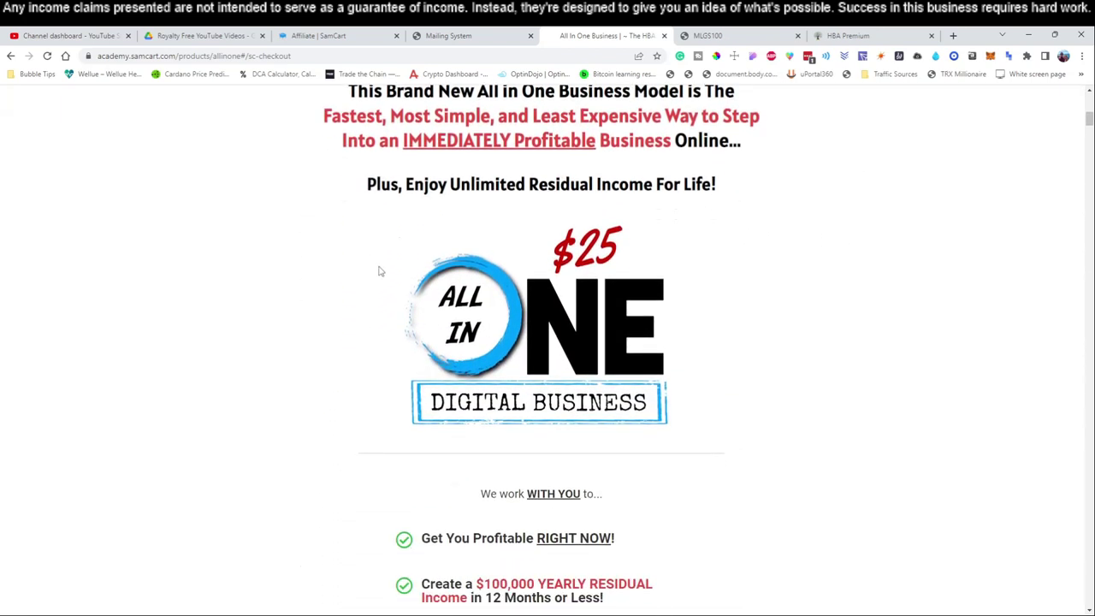
pyautogui.scroll(-2, 372, 282)
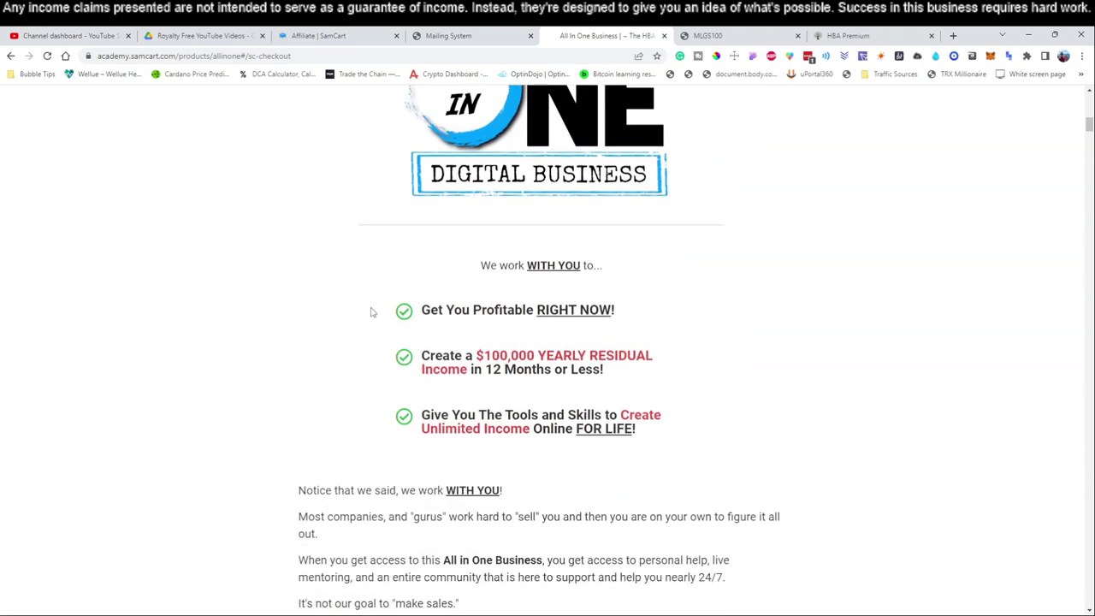
pyautogui.moveTo(476, 356); pyautogui.dragTo(615, 373)
pyautogui.hotkey('ctrl', 'c')
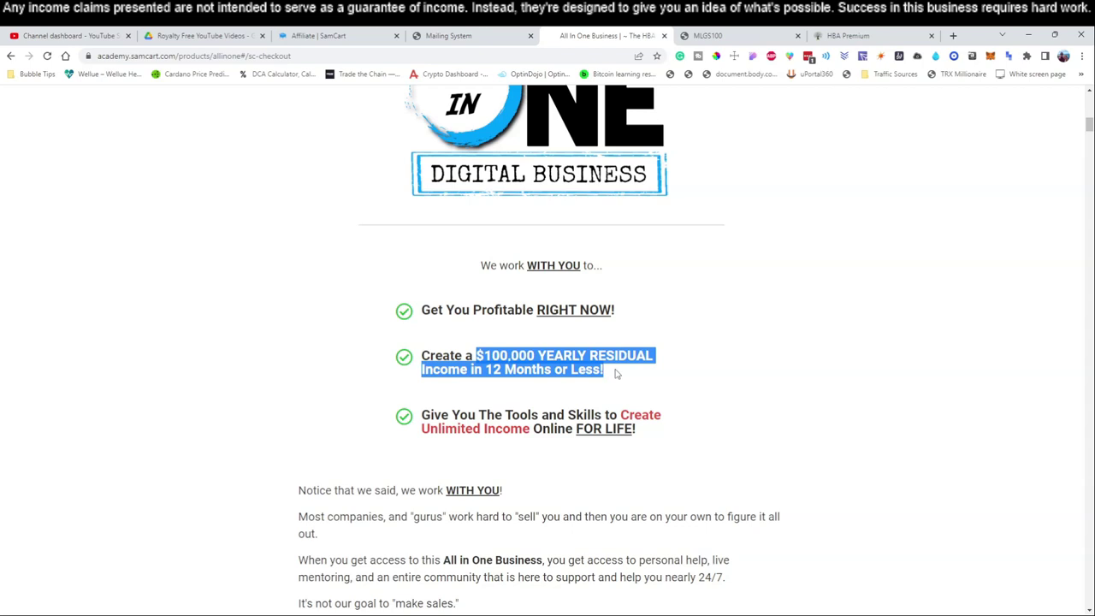
# Paste "$100,000 YEARLY RESIDUAL Income in 12 Months or Less!" as the subject of the mailing.
pyautogui.click(462, 35)
pyautogui.click(369, 232)
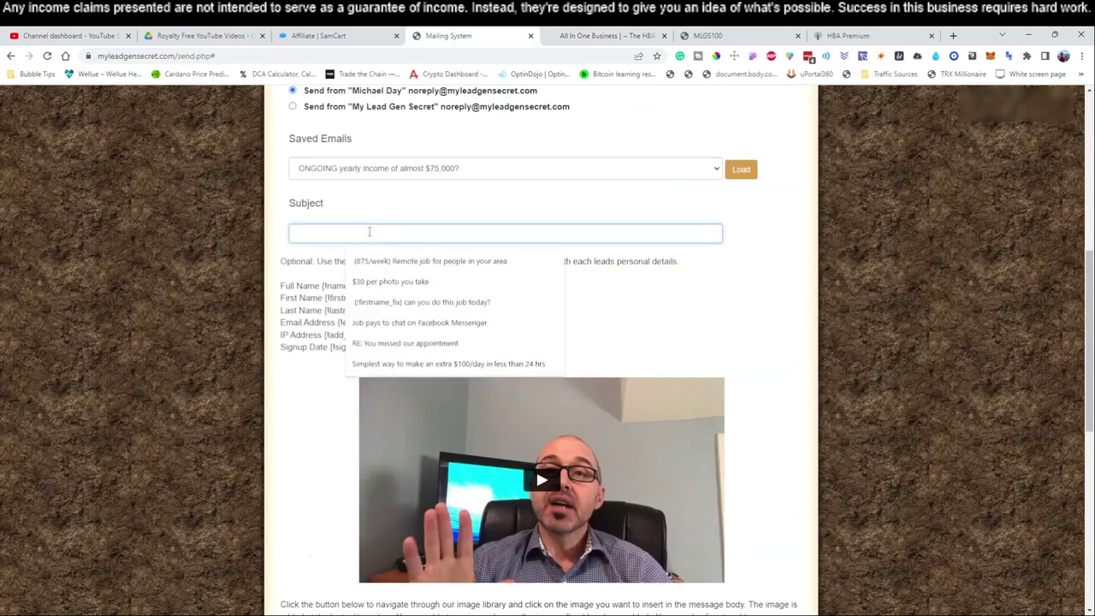
pyautogui.hotkey('ctrl', 'v')
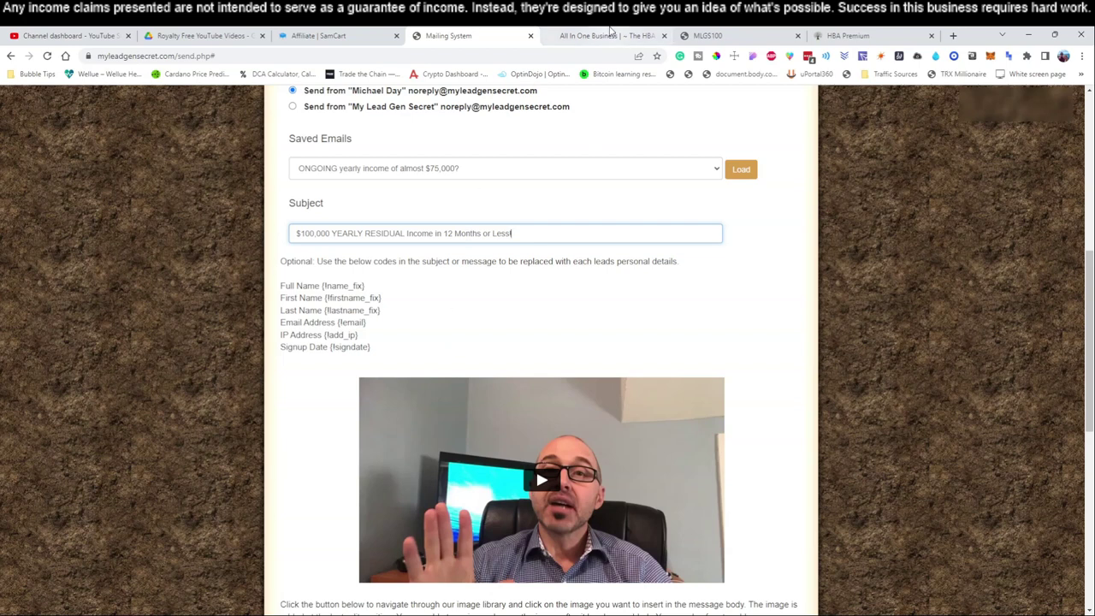
# Copy the All In One Business page's paragraphs from "It's our goal to help you" through "get into profit RIGHT NOW...".
pyautogui.click(610, 33)
pyautogui.scroll(-3, 557, 282)
pyautogui.scroll(-4, 685, 318)
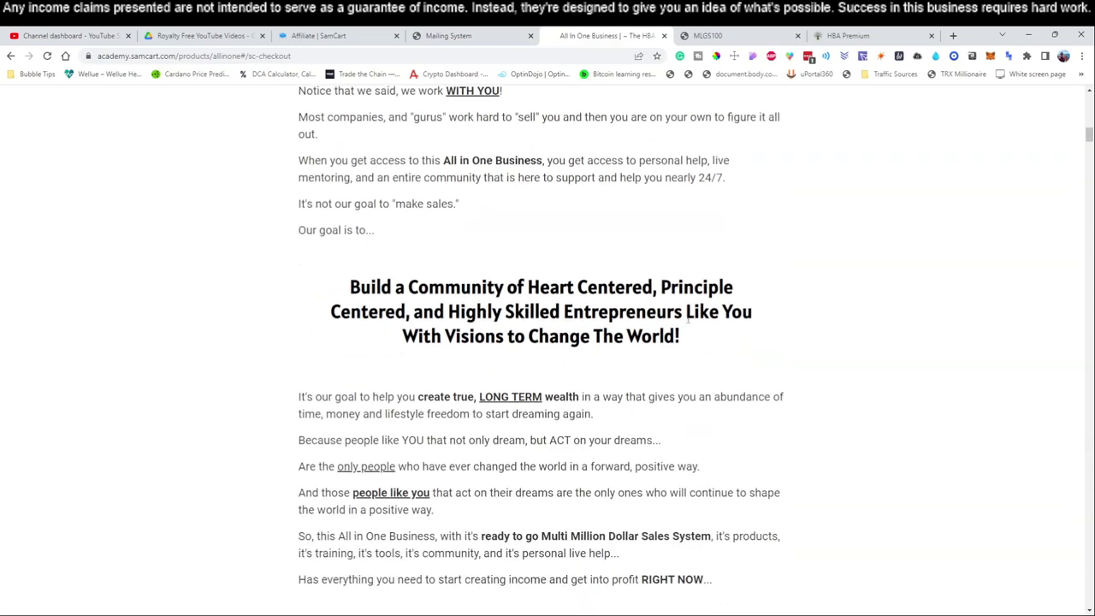
pyautogui.scroll(-4, 687, 318)
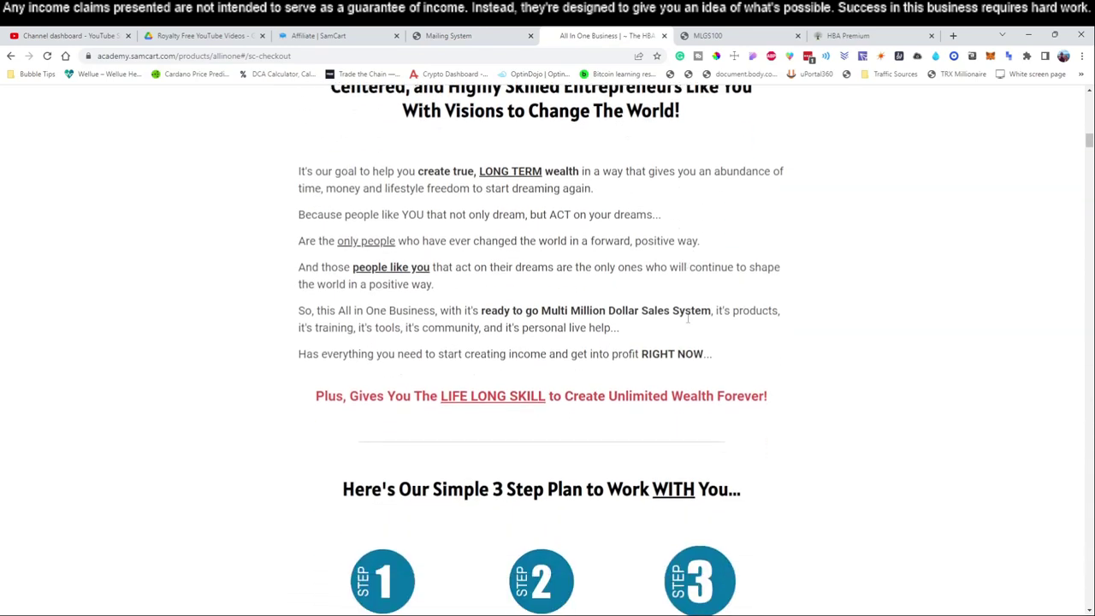
pyautogui.scroll(-1, 688, 319)
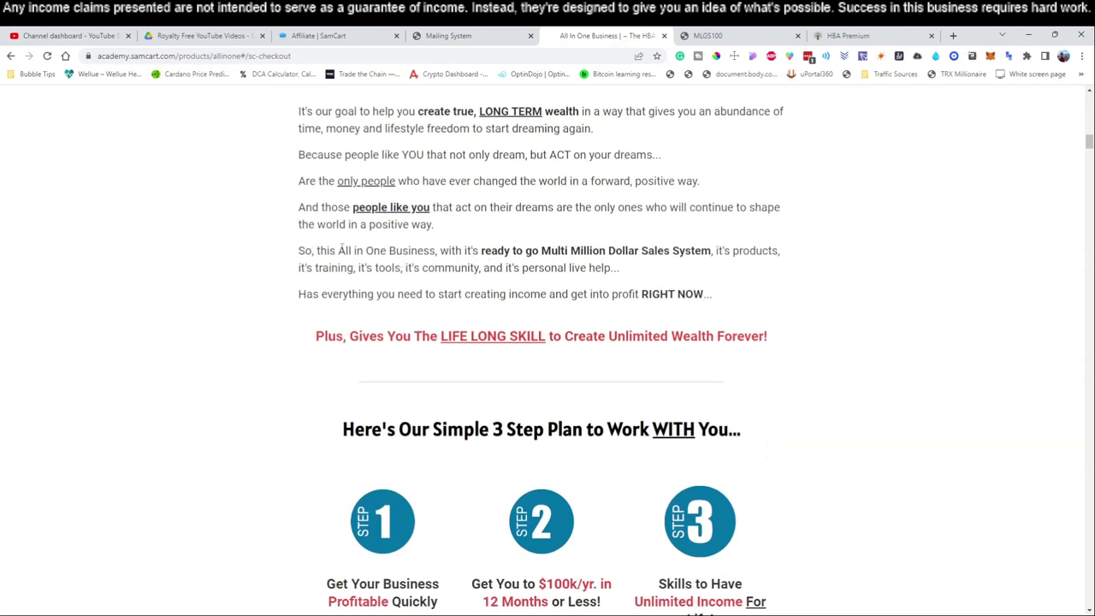
pyautogui.scroll(1, 319, 226)
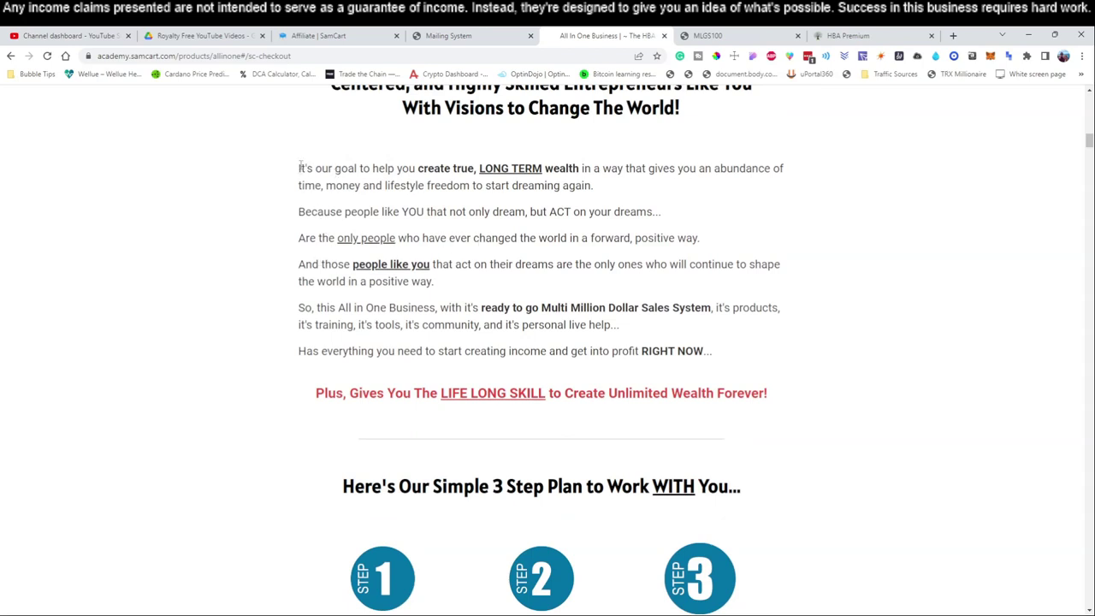
pyautogui.moveTo(299, 167); pyautogui.dragTo(721, 349)
pyautogui.hotkey('ctrl', 'c')
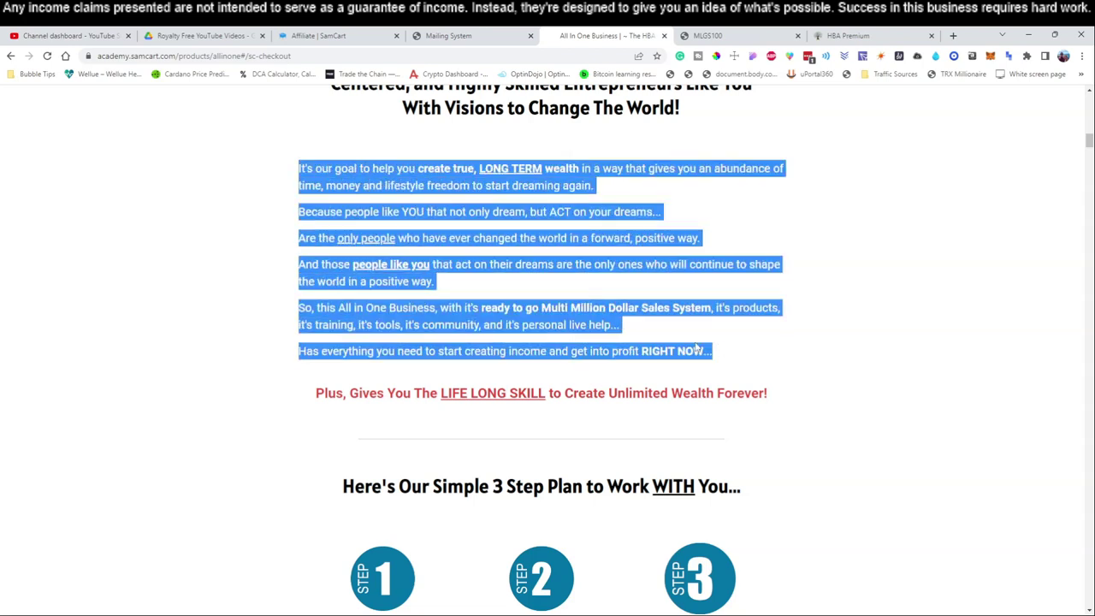
# Replace the placeholder text of the mailing's message body with the copied All In One Business paragraphs.
pyautogui.click(477, 40)
pyautogui.scroll(-6, 447, 231)
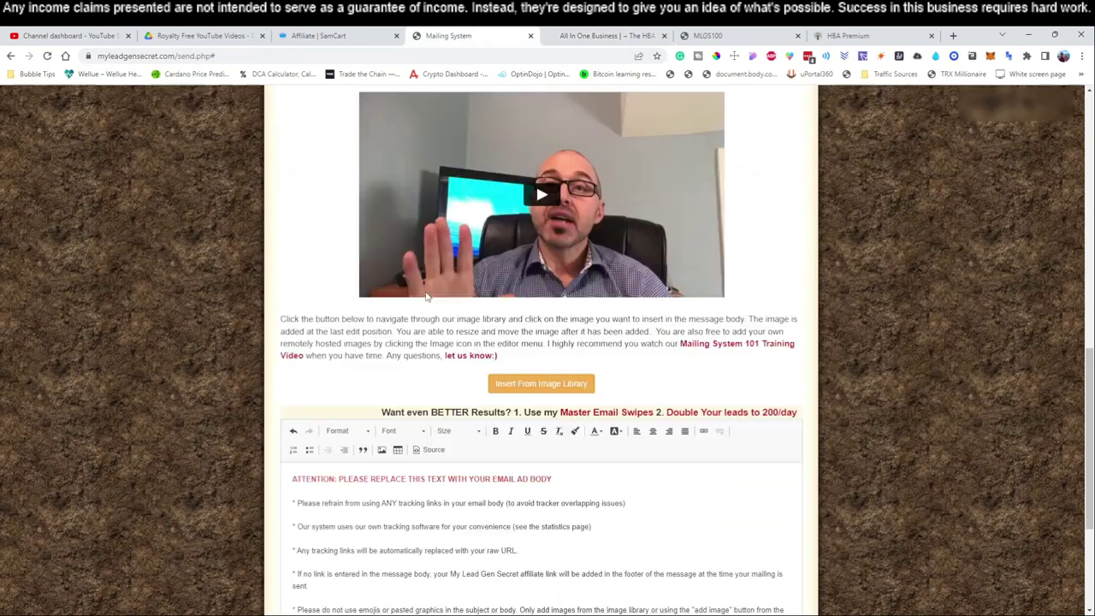
pyautogui.hotkey('ctrl', 'a')
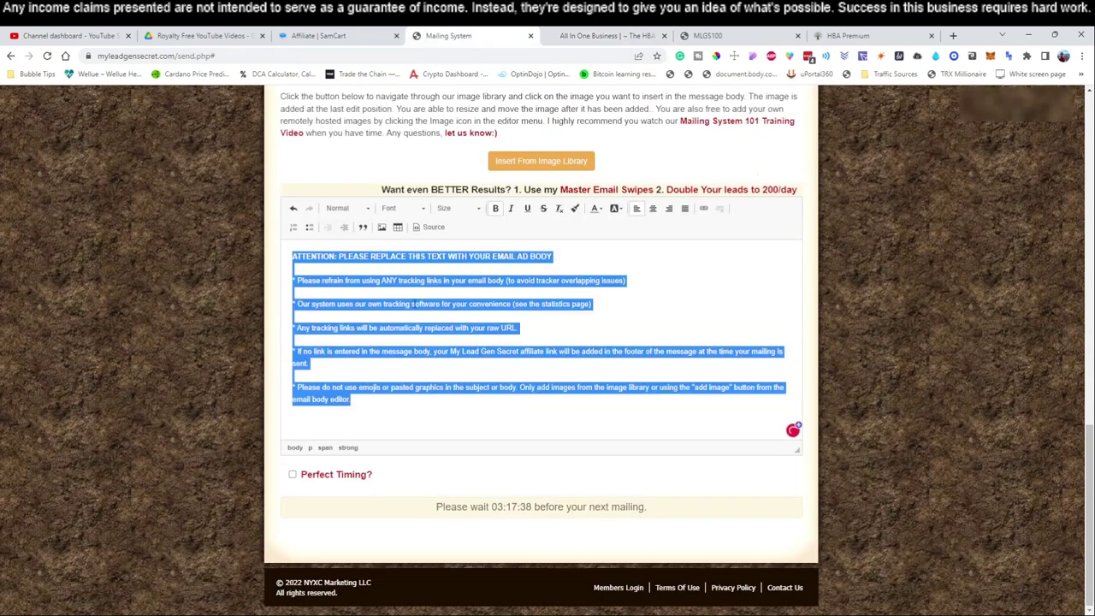
pyautogui.press('Delete')
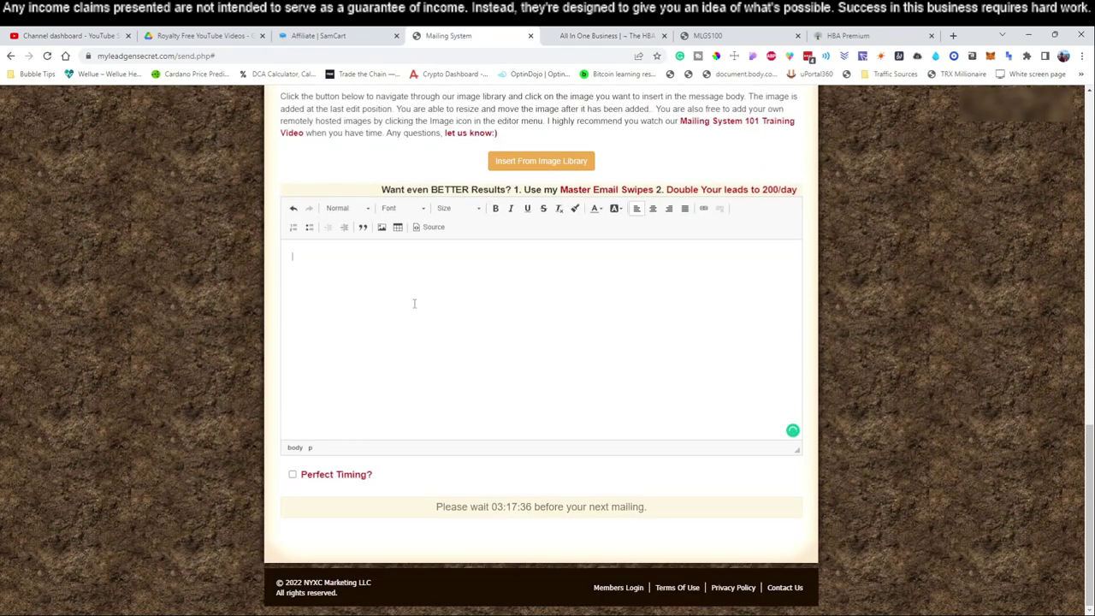
pyautogui.hotkey('ctrl', 'v')
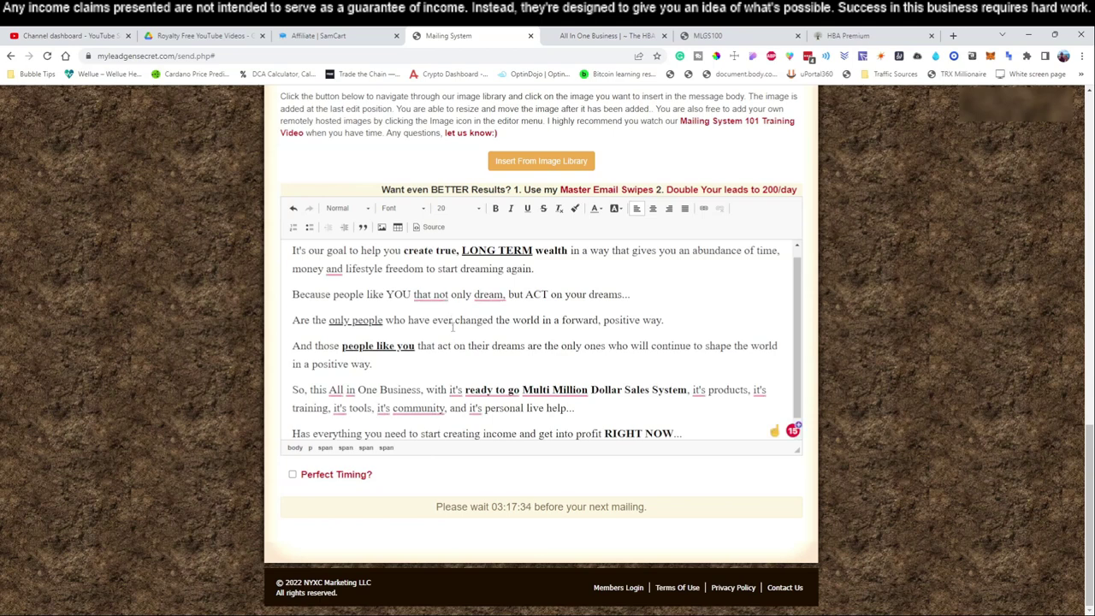
# Format the whole email body in Arial, size 16, with the Normal paragraph format.
pyautogui.hotkey('ctrl', 'a')
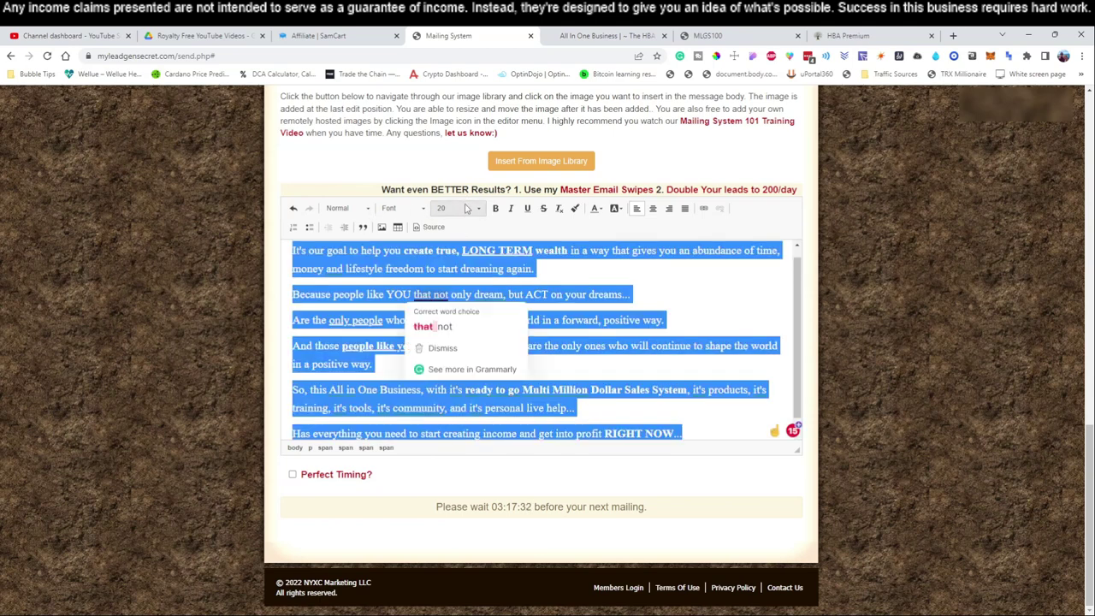
pyautogui.click(466, 208)
pyautogui.scroll(2, 454, 272)
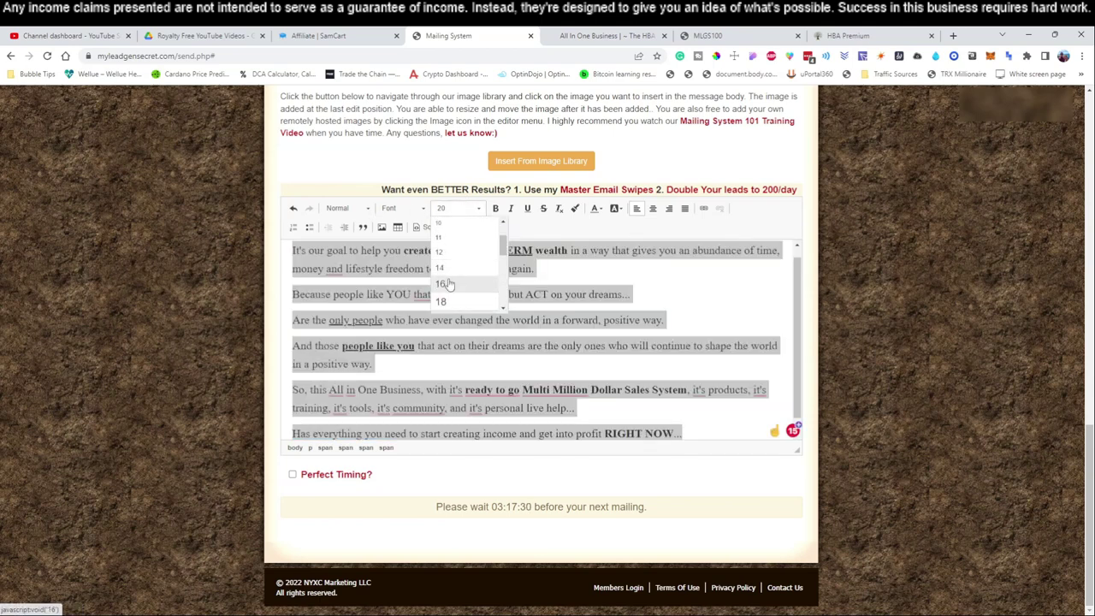
pyautogui.click(447, 284)
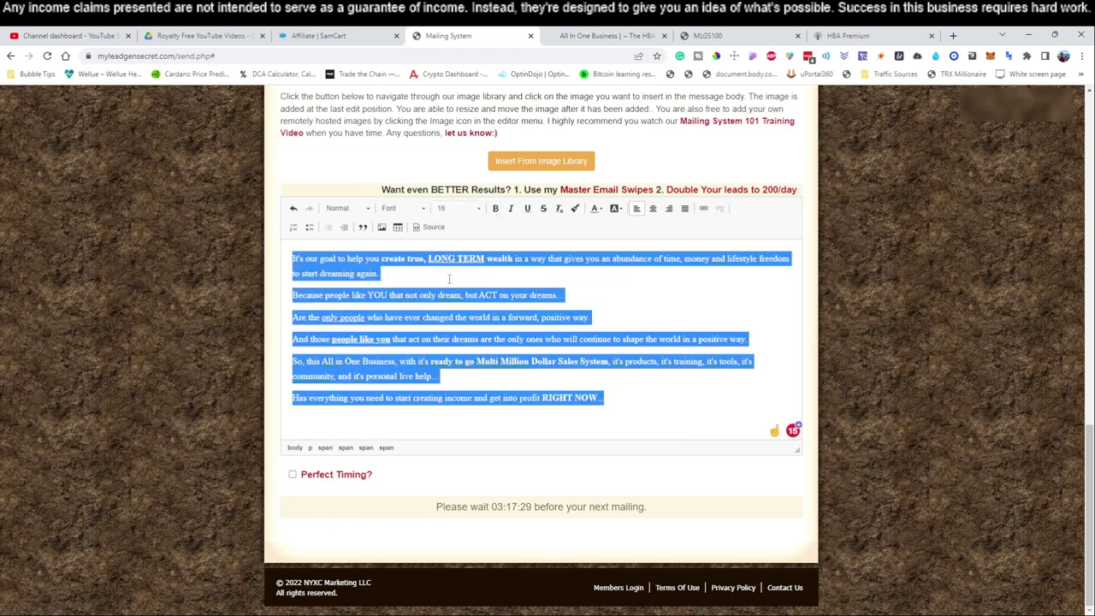
pyautogui.click(402, 208)
pyautogui.click(383, 225)
pyautogui.click(370, 214)
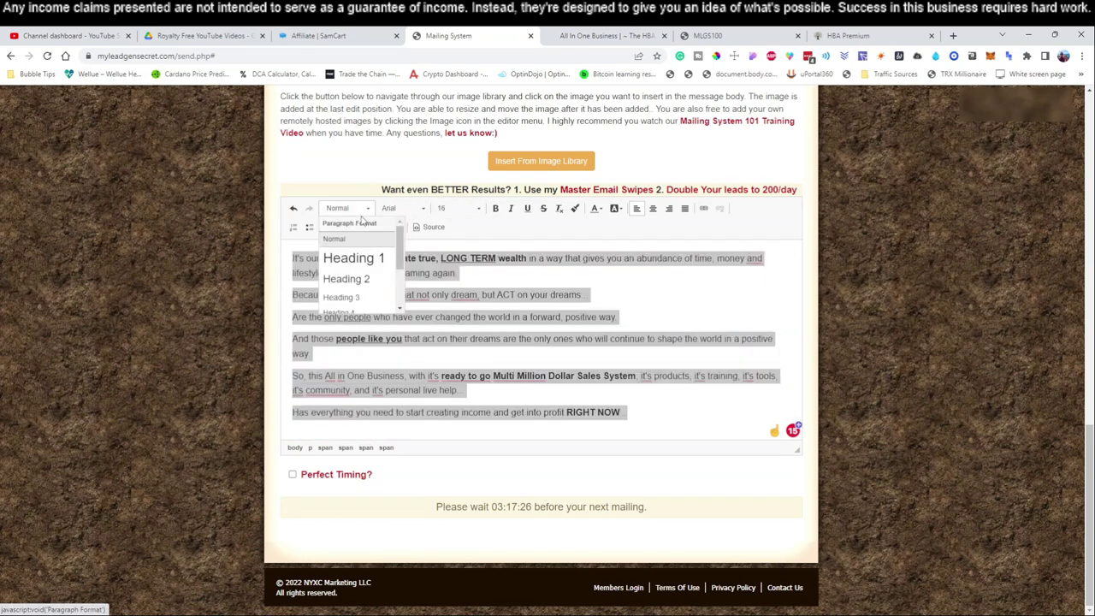
pyautogui.click(357, 241)
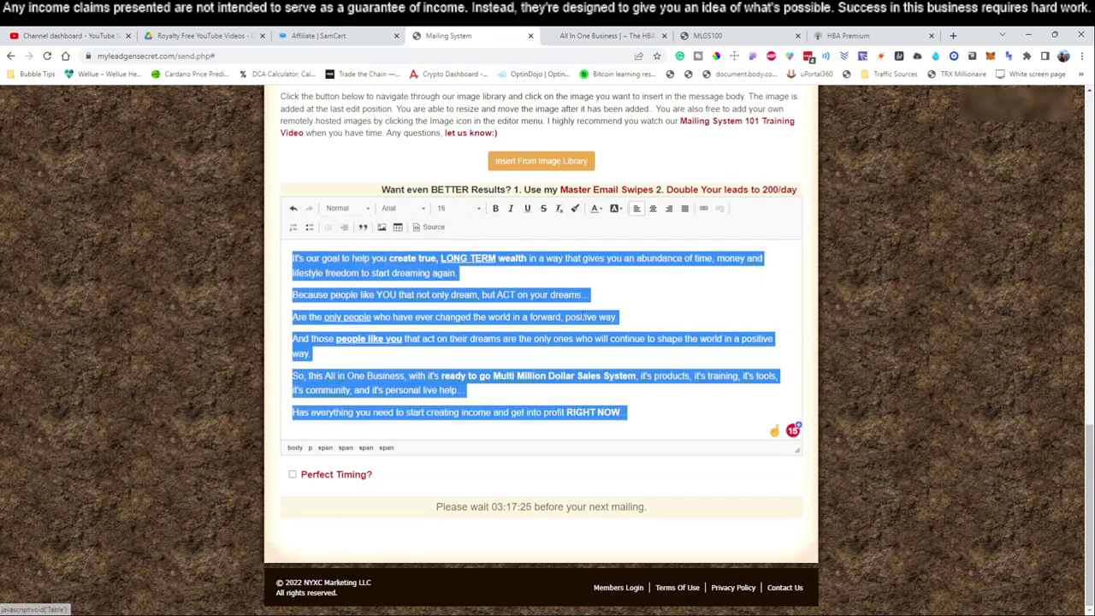
pyautogui.click(505, 283)
# Begin a new line with "C" below the email's last paragraph and copy the mailing's subject text.
pyautogui.scroll(5, 504, 283)
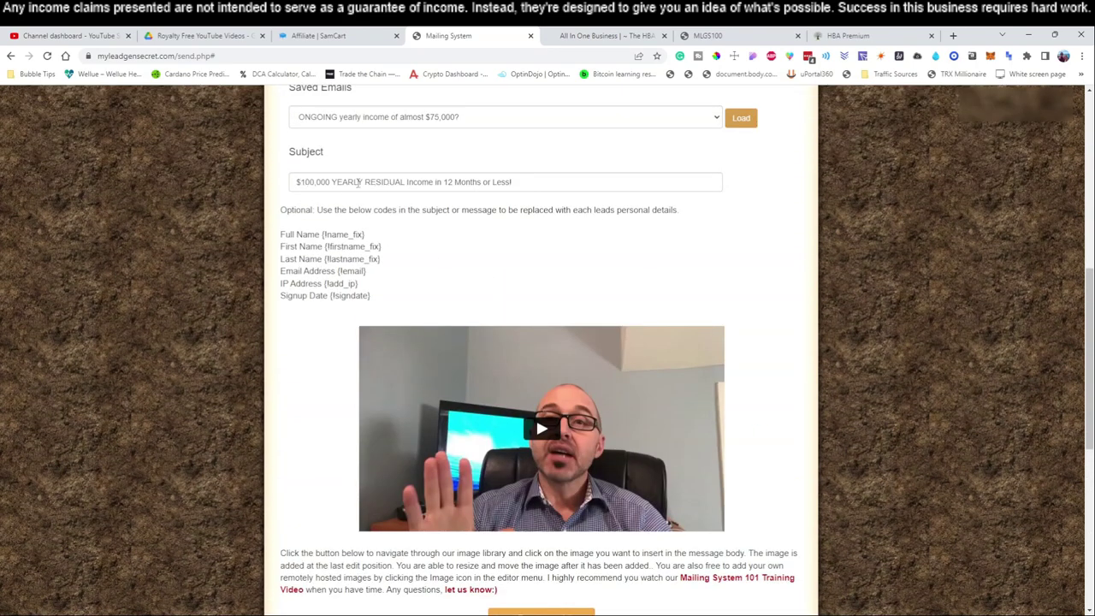
pyautogui.scroll(-3, 516, 229)
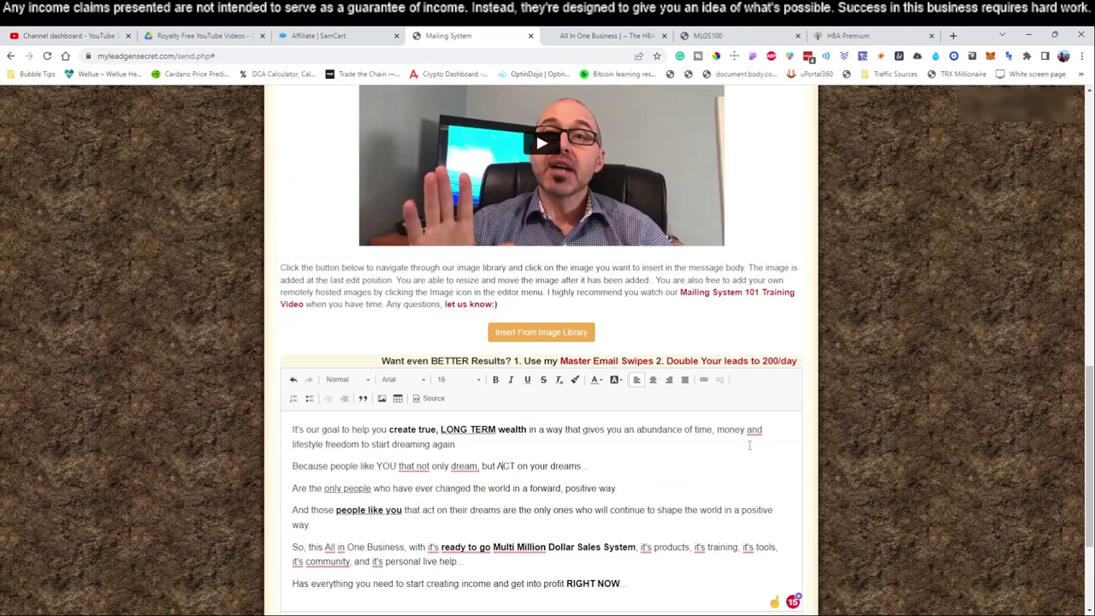
pyautogui.scroll(-1, 618, 440)
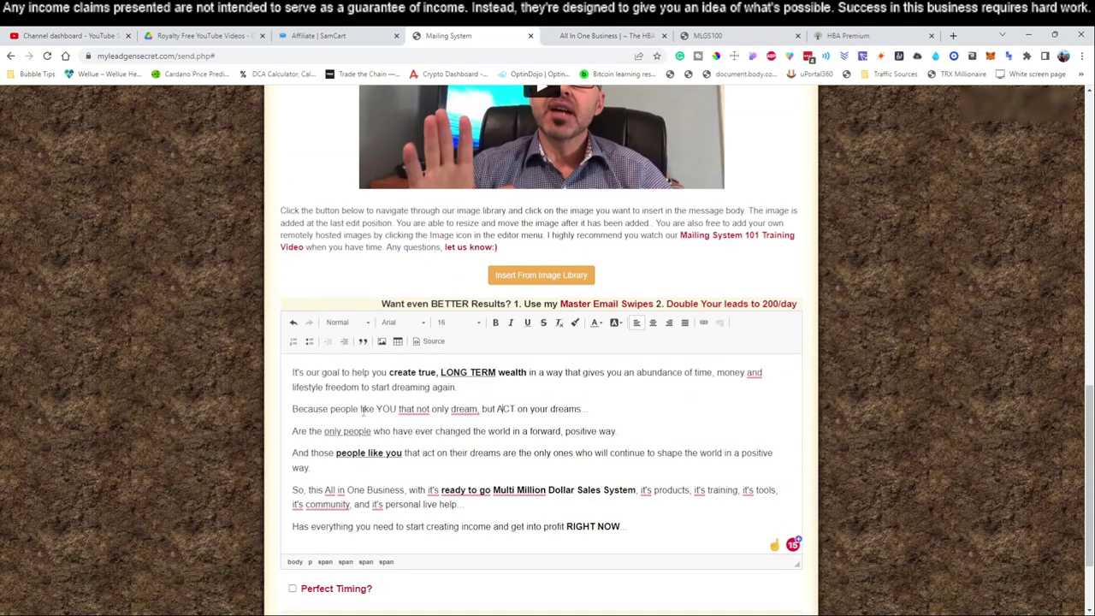
pyautogui.moveTo(417, 409)
pyautogui.scroll(-1, 647, 439)
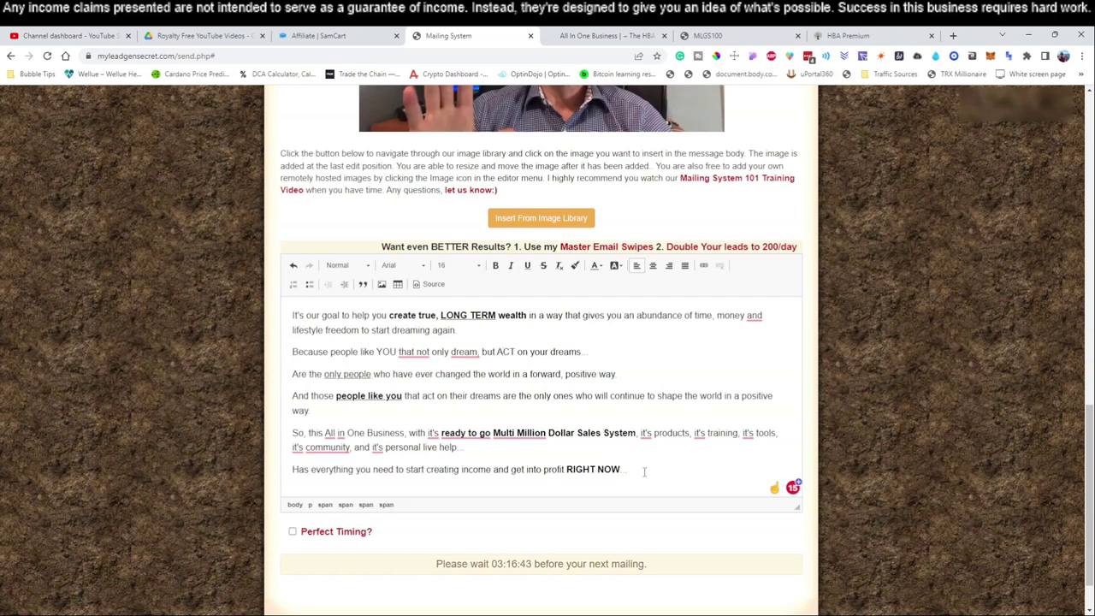
pyautogui.press('Return')
pyautogui.write('Clcik')
pyautogui.press('BackSpace')
pyautogui.press('BackSpace')
pyautogui.press('BackSpace')
pyautogui.press('BackSpace')
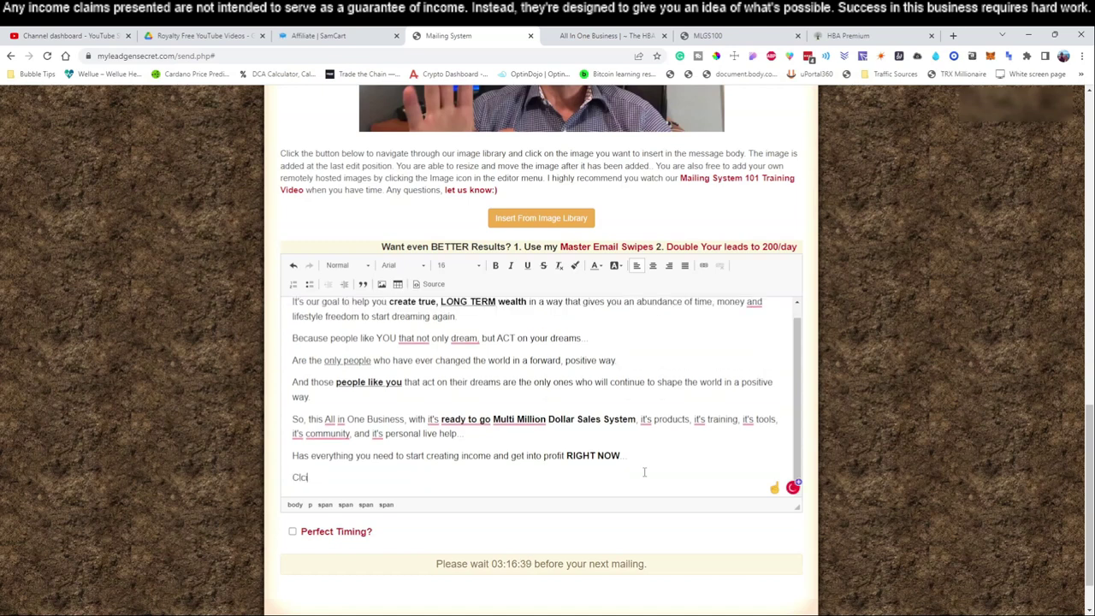
pyautogui.scroll(5, 644, 472)
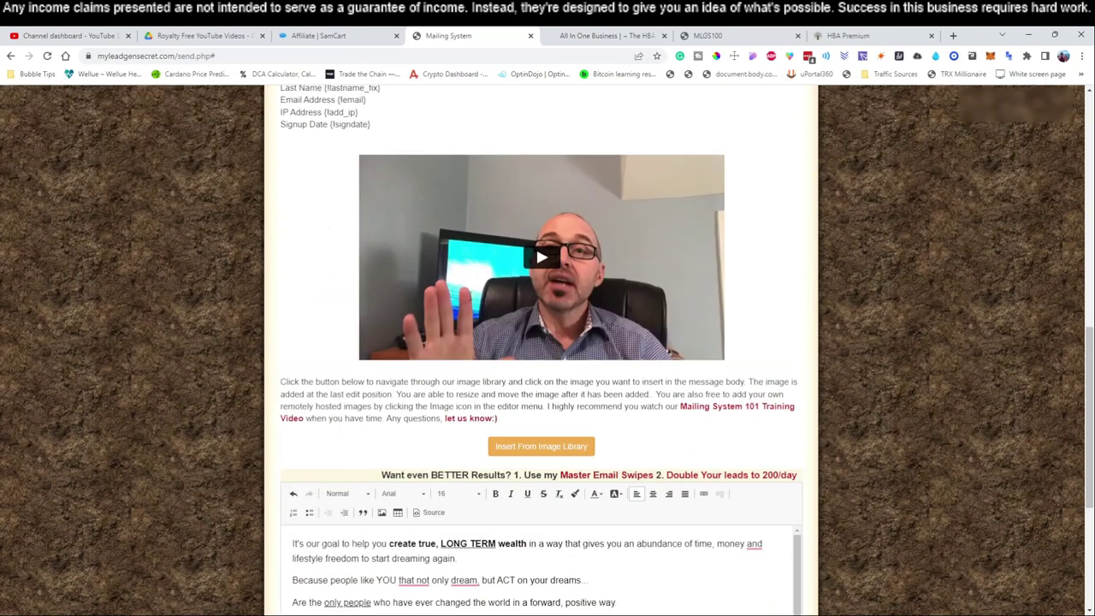
pyautogui.click(421, 135)
pyautogui.hotkey('ctrl', 'a')
pyautogui.hotkey('ctrl', 'c')
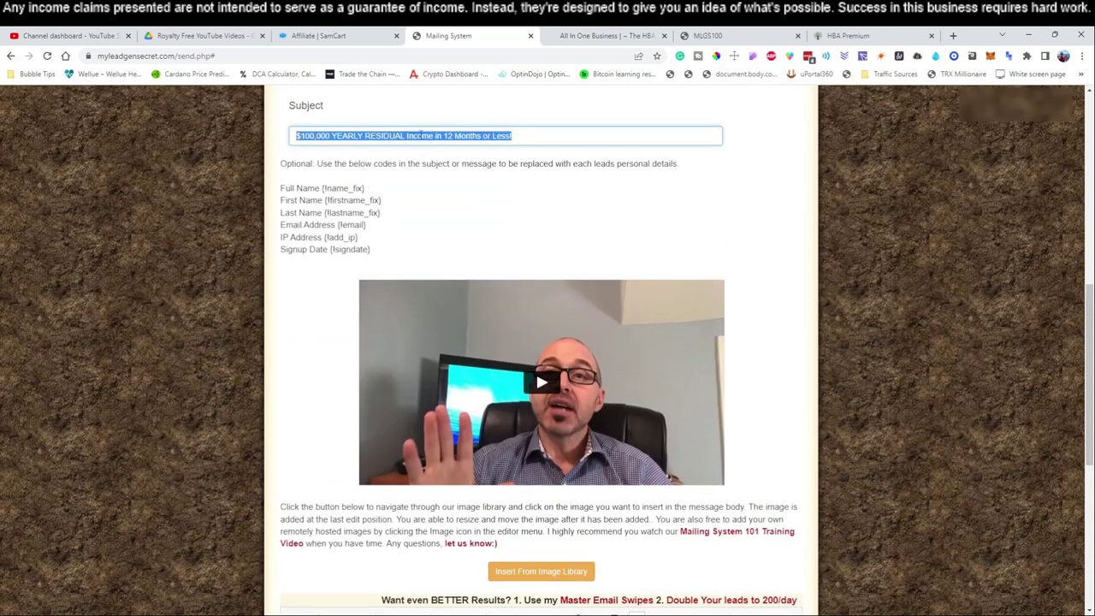
# Complete the new line as "Click Here To Start Making $100,000 YEARLY RESIDUAL Income in 12 Months or Less!".
pyautogui.scroll(-5, 408, 232)
pyautogui.click(339, 492)
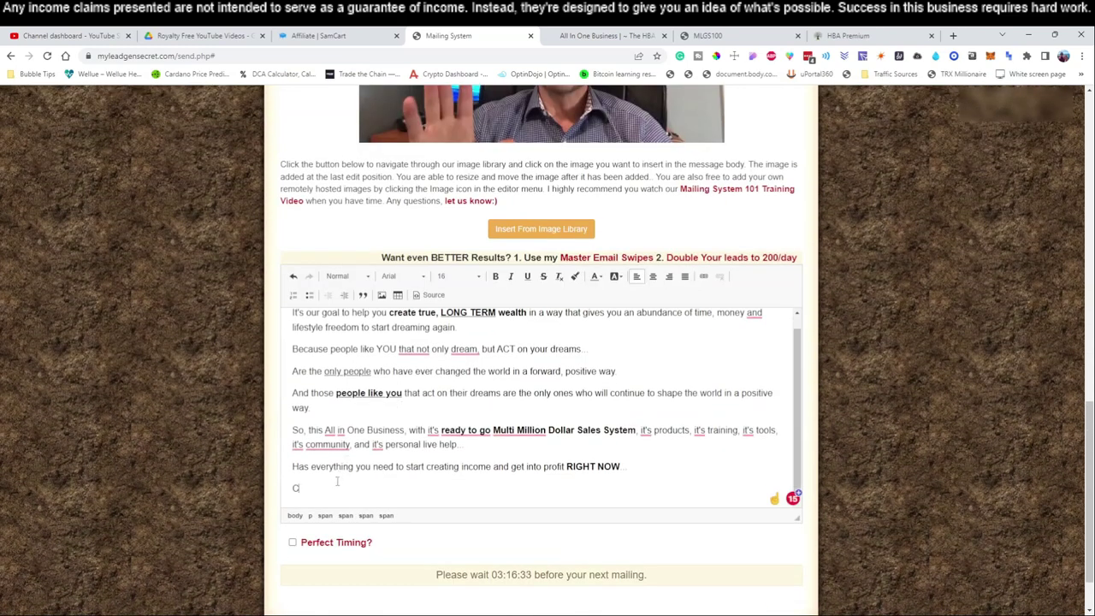
pyautogui.write('lick Here To')
pyautogui.press('Return')
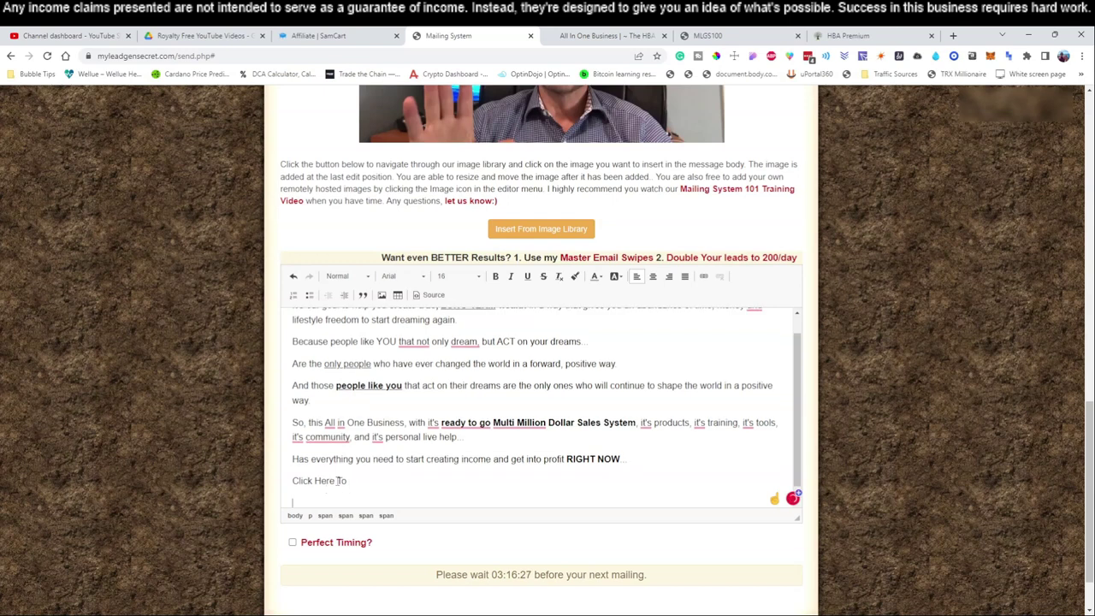
pyautogui.press('BackSpace')
pyautogui.write('Start Making')
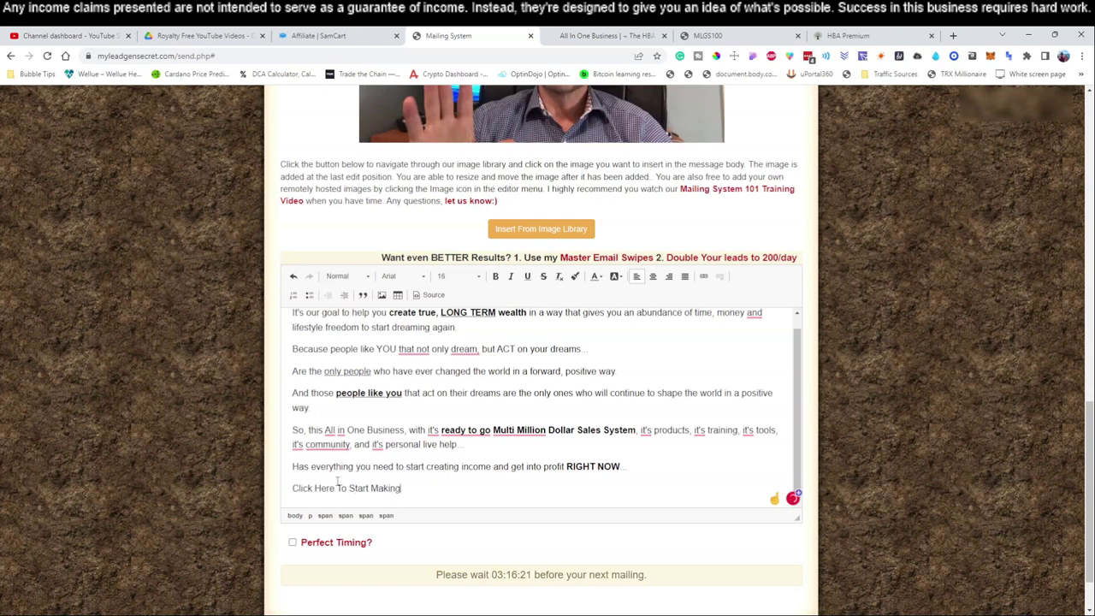
pyautogui.hotkey('ctrl', 'v')
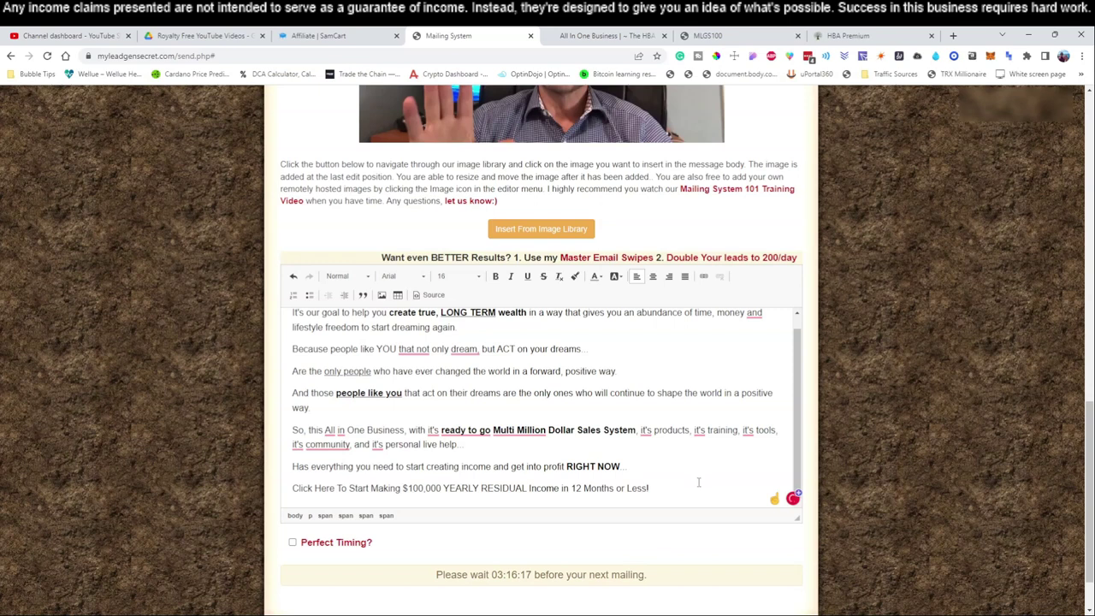
# Add the sign-off "Talk Soon," followed by "Insert Name" with no blank line between them.
pyautogui.scroll(-1, 688, 478)
pyautogui.write('Ta')
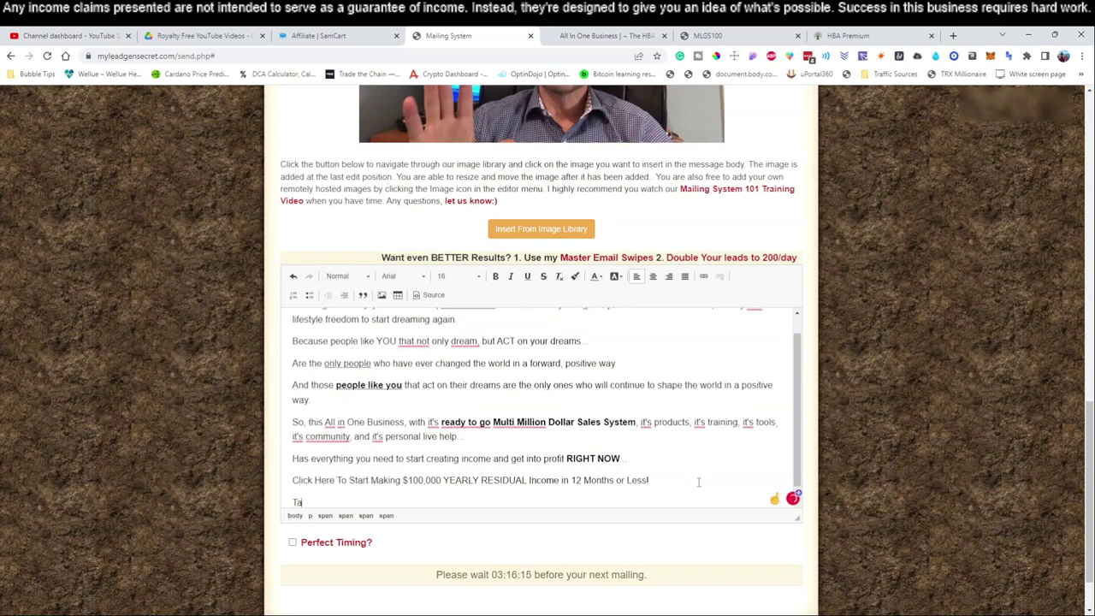
pyautogui.write('lk Sonn')
pyautogui.press('BackSpace')
pyautogui.press('BackSpace')
pyautogui.write('on.')
pyautogui.press('Return')
pyautogui.press('Return')
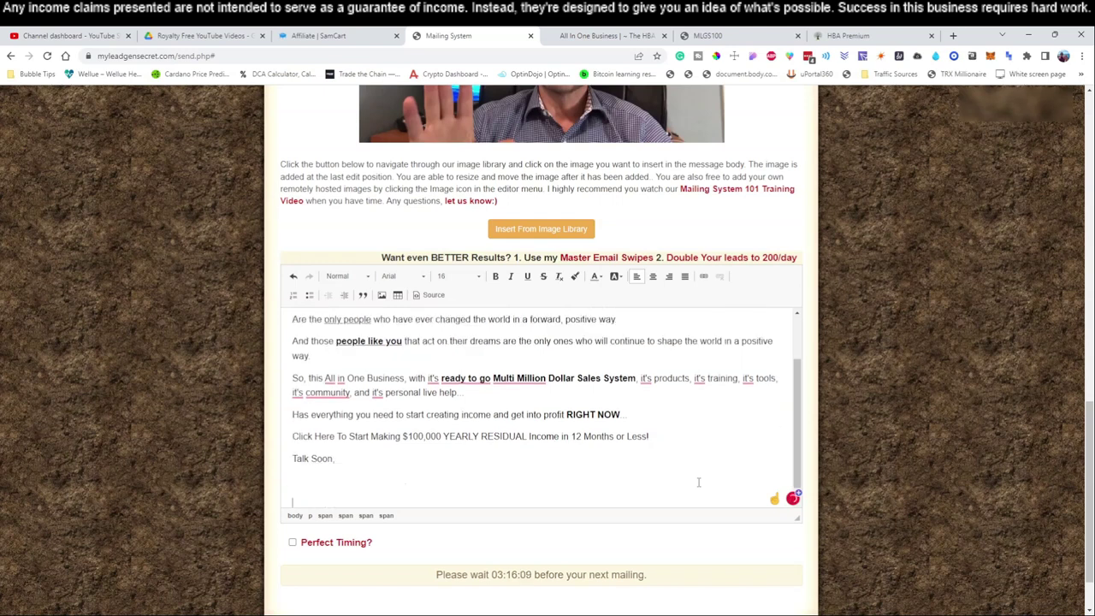
pyautogui.write('Insert Name')
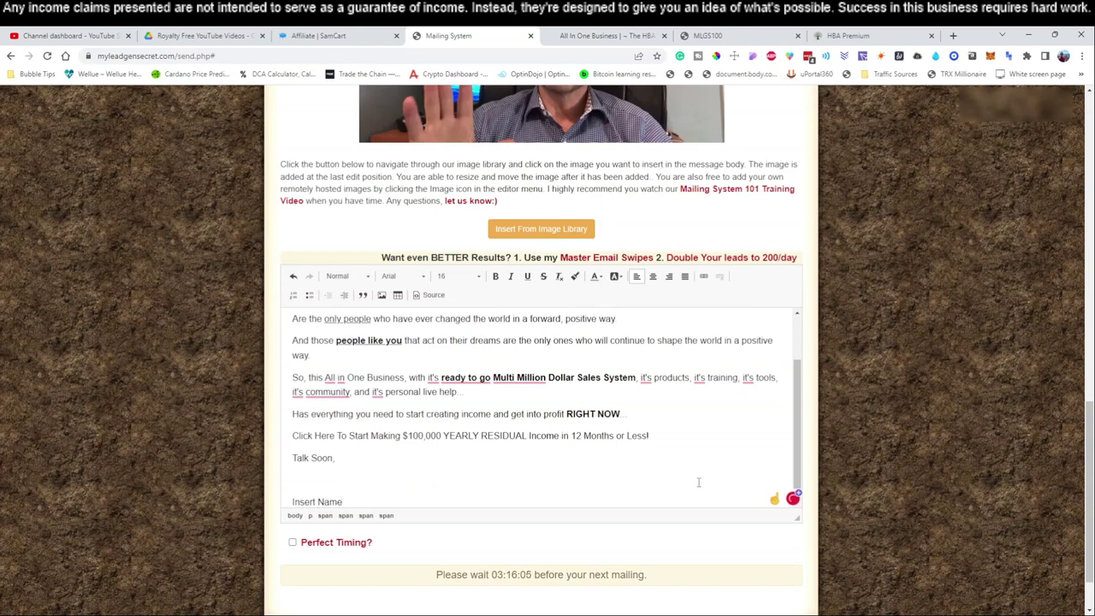
pyautogui.click(308, 483)
pyautogui.press('BackSpace')
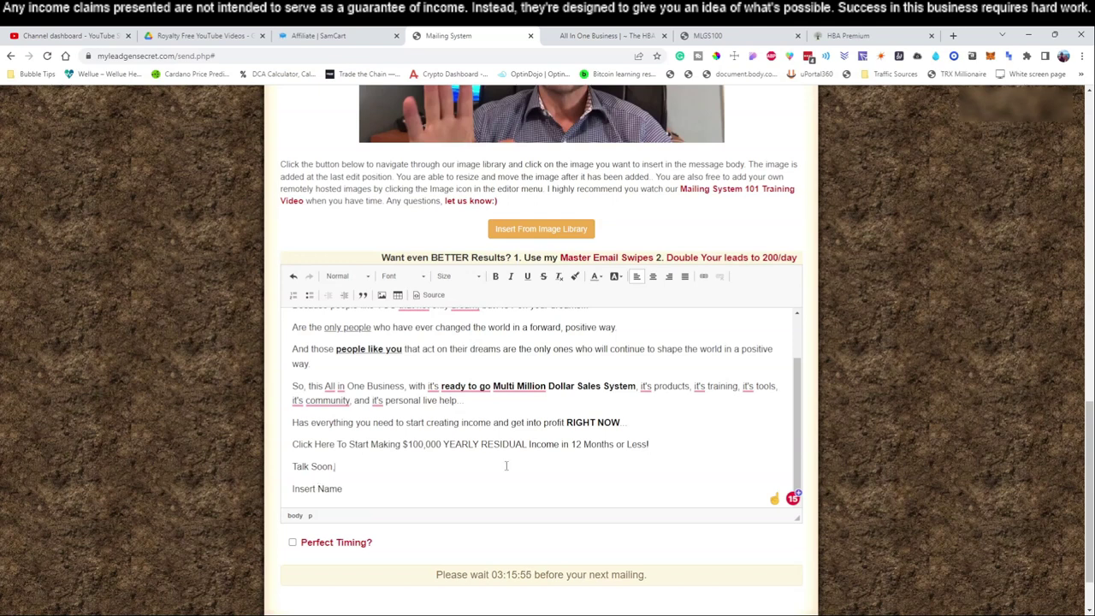
pyautogui.scroll(2, 513, 466)
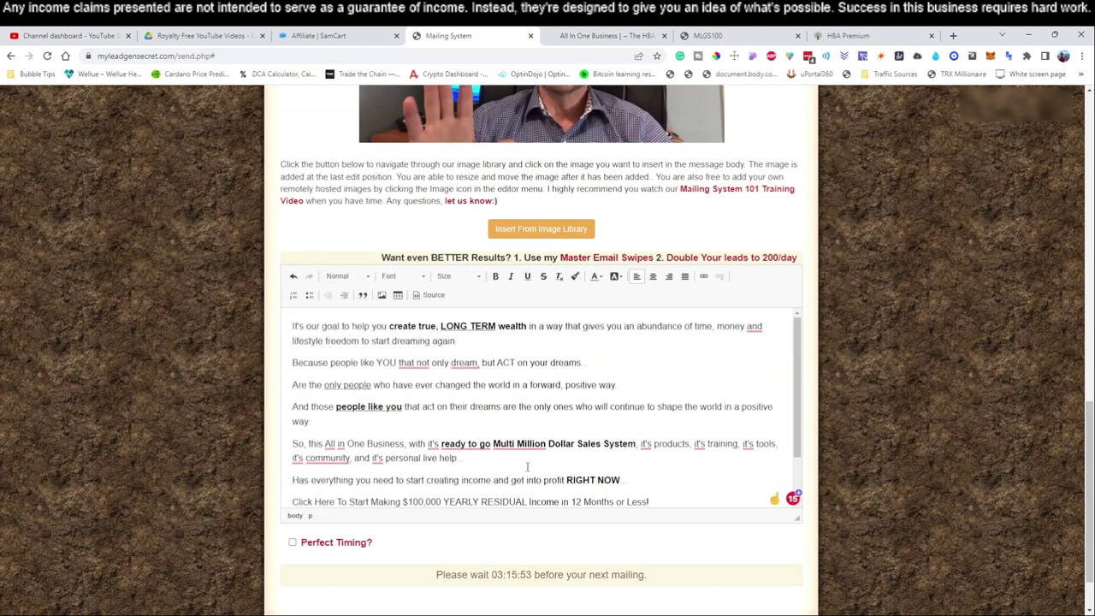
pyautogui.scroll(-2, 667, 373)
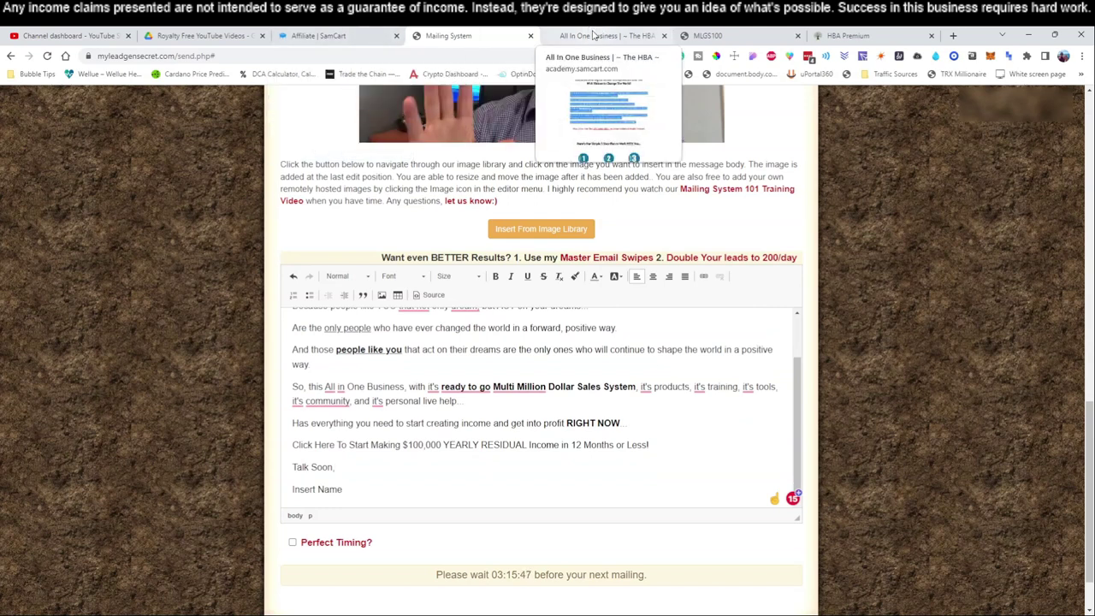
# Switch to the HBA Premium page, open its Affiliate Zone and circle the Affiliate Zone link in red.
pyautogui.click(847, 35)
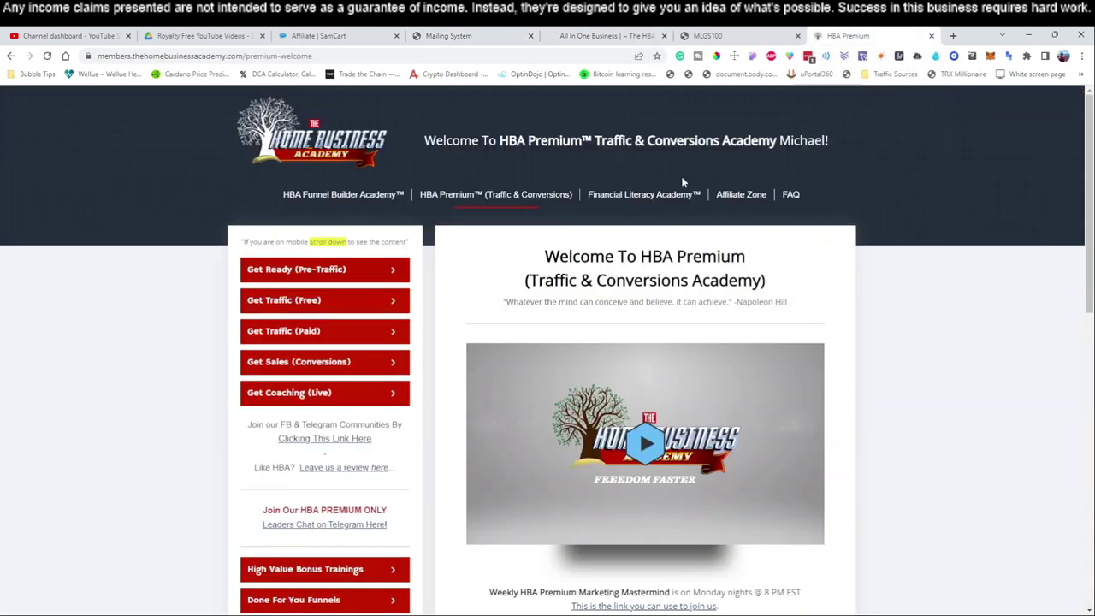
pyautogui.click(733, 194)
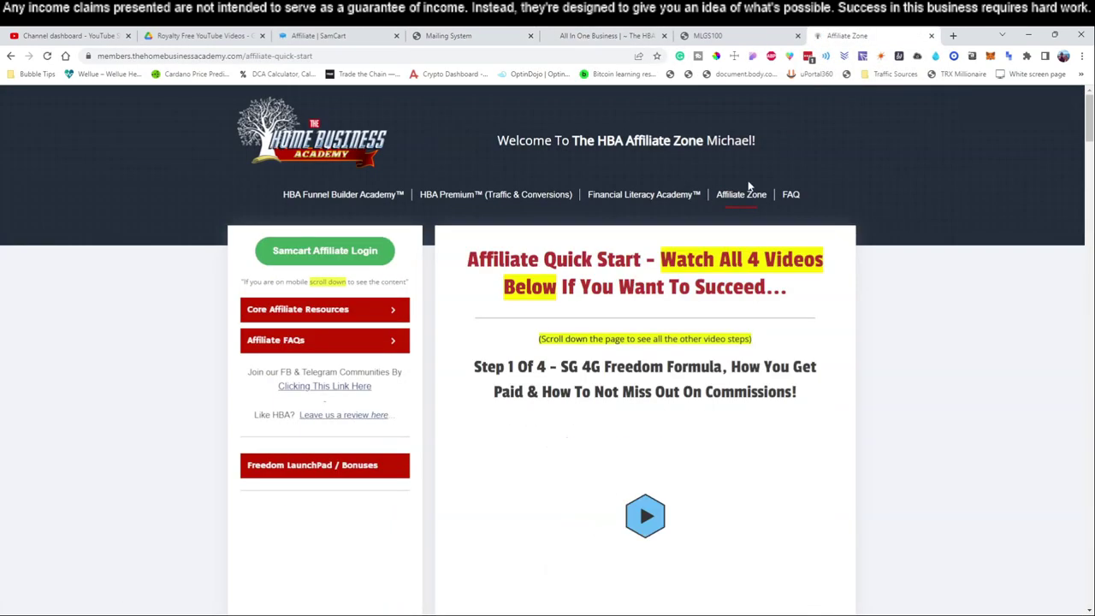
pyautogui.scroll(-1, 907, 299)
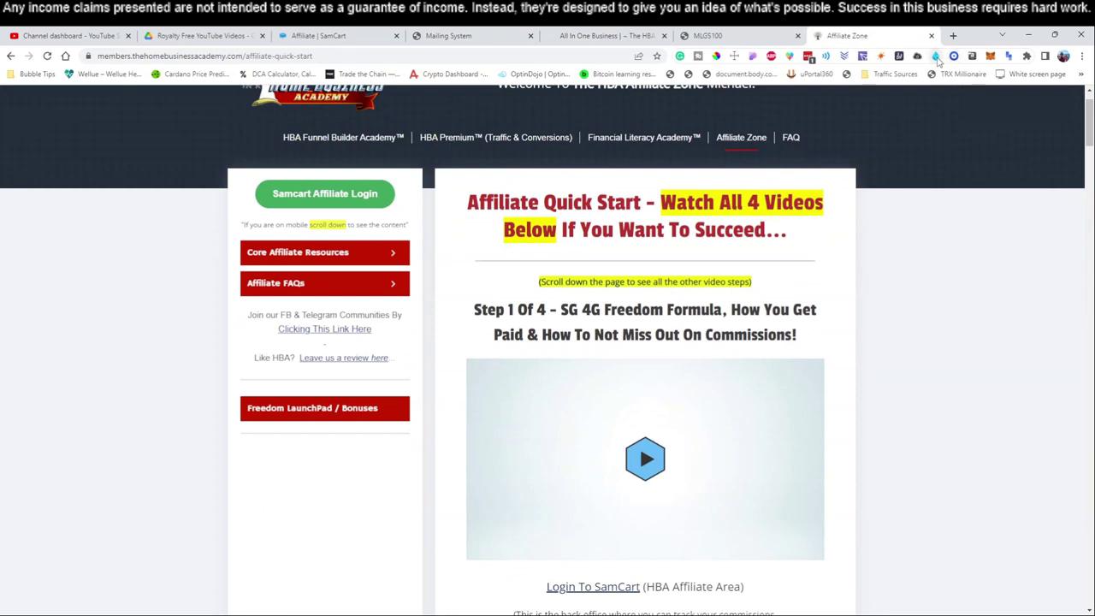
pyautogui.click(935, 56)
pyautogui.moveTo(746, 123)
pyautogui.mouseDown()
pyautogui.moveTo(753, 154)
pyautogui.moveTo(765, 127)
pyautogui.mouseUp()
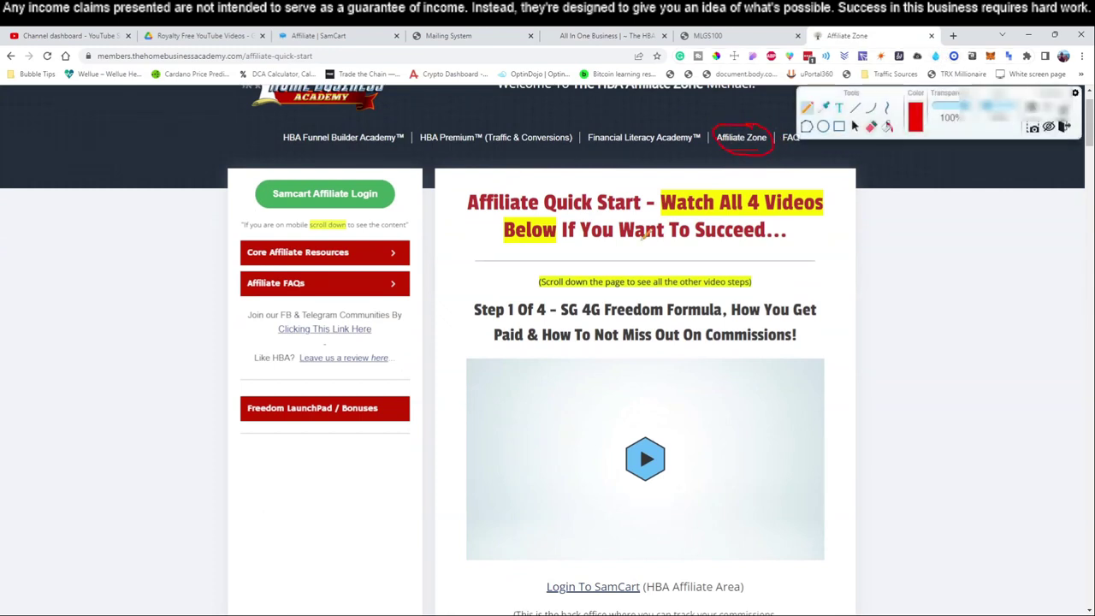
# Mark the "Affiliate Quick Start" headline in red and underline "Step 1 Of 4" and "Login To SamCart".
pyautogui.moveTo(510, 182)
pyautogui.mouseDown()
pyautogui.moveTo(844, 183)
pyautogui.moveTo(727, 240)
pyautogui.moveTo(513, 246)
pyautogui.moveTo(472, 198)
pyautogui.moveTo(513, 178)
pyautogui.mouseUp()
pyautogui.scroll(-1, 708, 272)
pyautogui.scroll(-1, 715, 268)
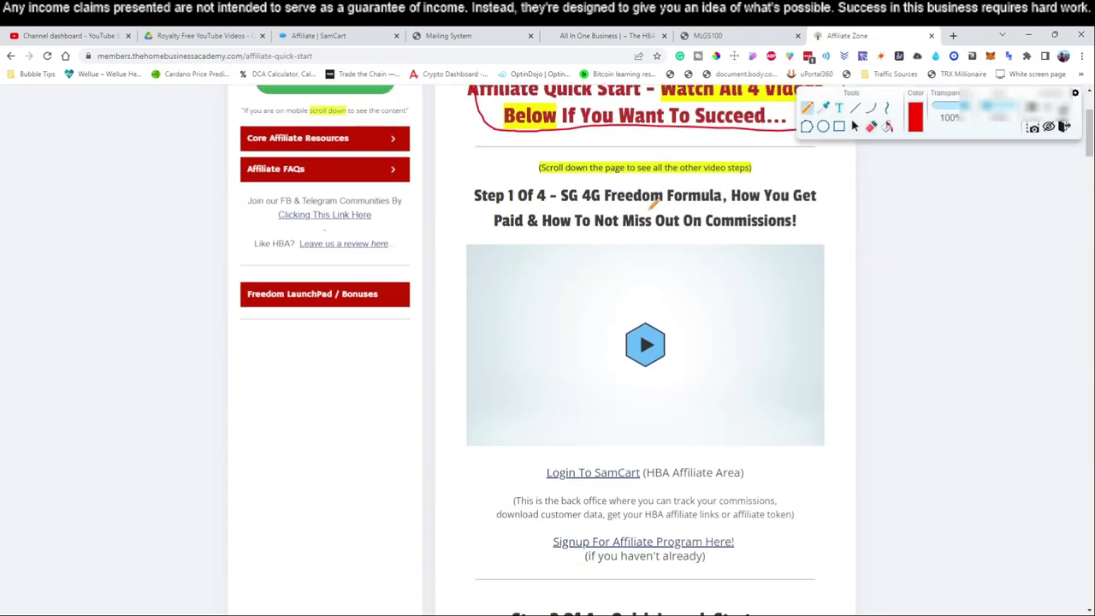
pyautogui.moveTo(471, 208); pyautogui.dragTo(548, 209)
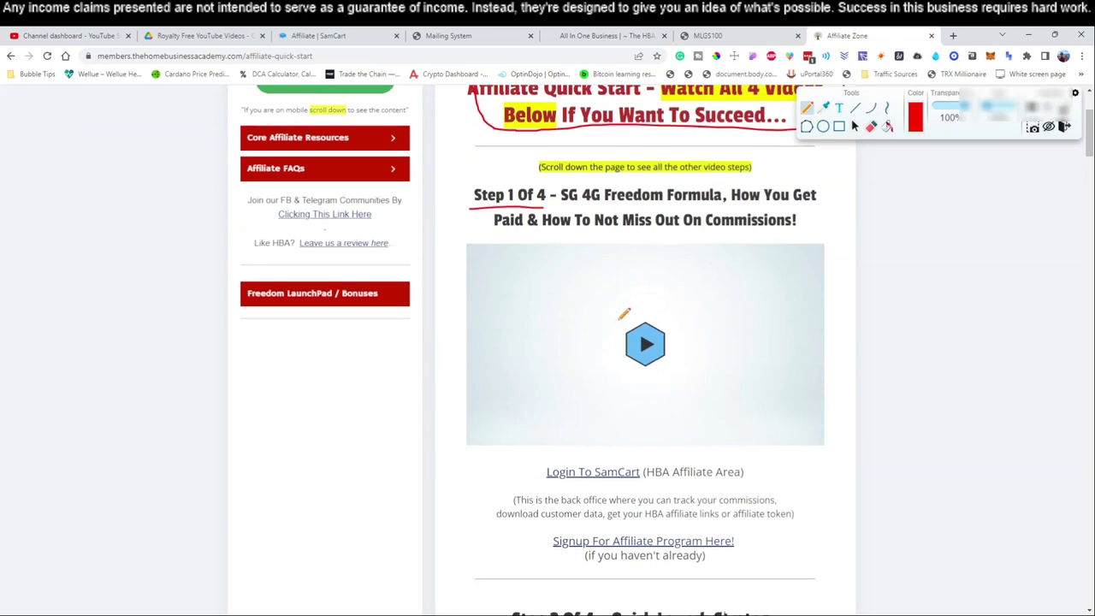
pyautogui.scroll(-1, 622, 360)
pyautogui.moveTo(545, 421); pyautogui.dragTo(648, 414)
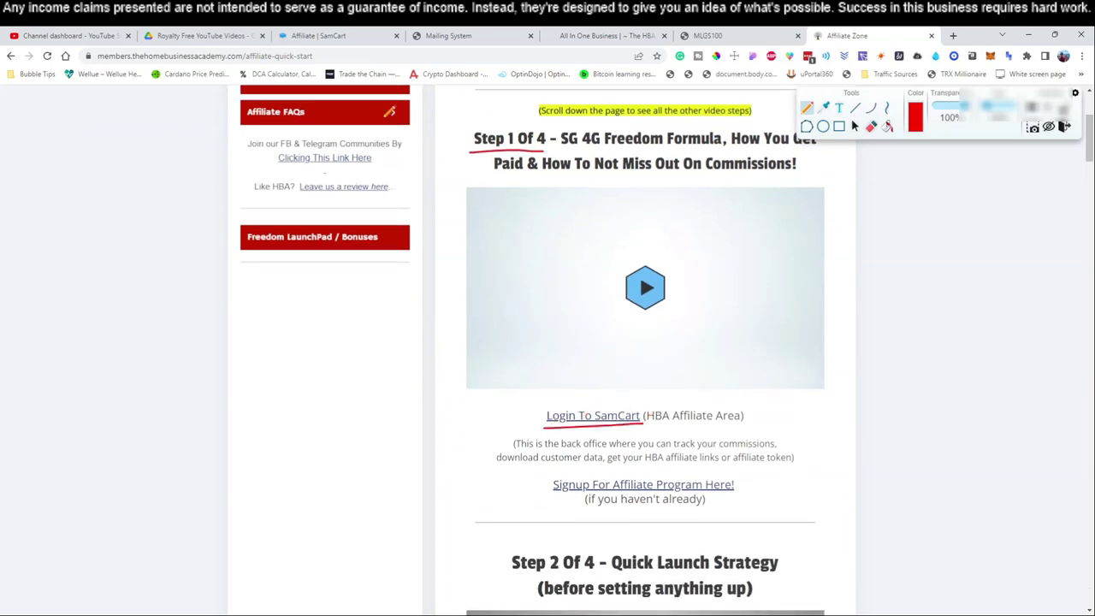
# Show the SamCart affiliate dashboard, return to the Affiliate Zone and circle "Signup For Affiliate Program Here!" in red.
pyautogui.click(359, 39)
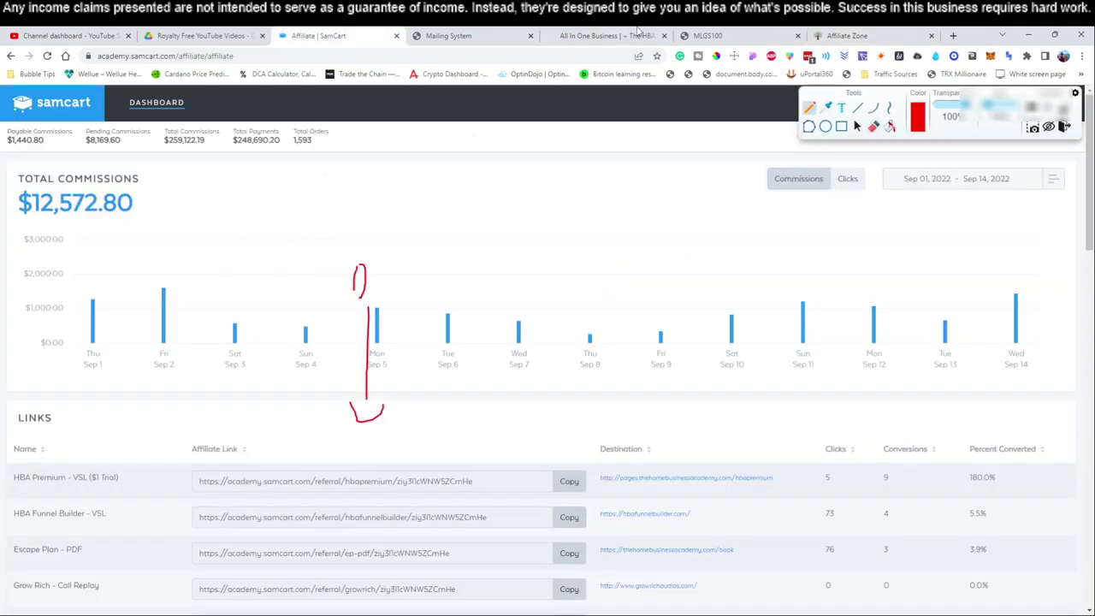
pyautogui.click(856, 35)
pyautogui.scroll(-1, 664, 390)
pyautogui.moveTo(544, 436)
pyautogui.mouseDown()
pyautogui.moveTo(574, 449)
pyautogui.moveTo(621, 395)
pyautogui.moveTo(547, 438)
pyautogui.mouseUp()
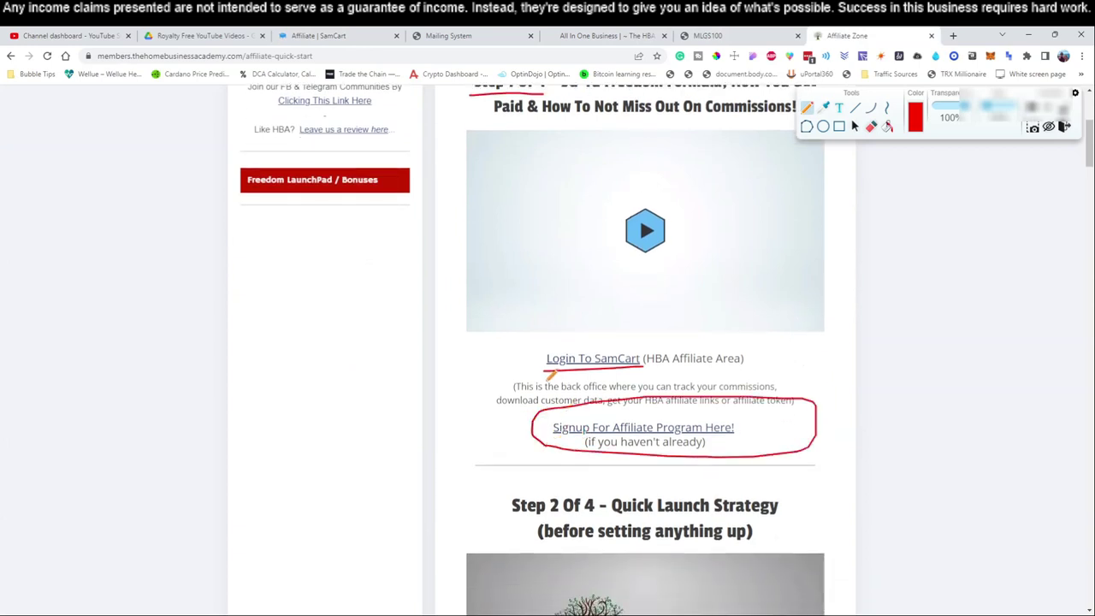
# Circle "Login To SamCart" in red with a line leading from it, clear the marks and return to the Affiliate Quick Start headline.
pyautogui.moveTo(621, 344)
pyautogui.mouseDown()
pyautogui.moveTo(642, 414)
pyautogui.moveTo(516, 285)
pyautogui.moveTo(451, 261)
pyautogui.moveTo(518, 288)
pyautogui.mouseUp()
pyautogui.moveTo(537, 160)
pyautogui.mouseDown()
pyautogui.moveTo(571, 198)
pyautogui.moveTo(547, 210)
pyautogui.moveTo(568, 167)
pyautogui.moveTo(593, 190)
pyautogui.moveTo(606, 182)
pyautogui.mouseUp()
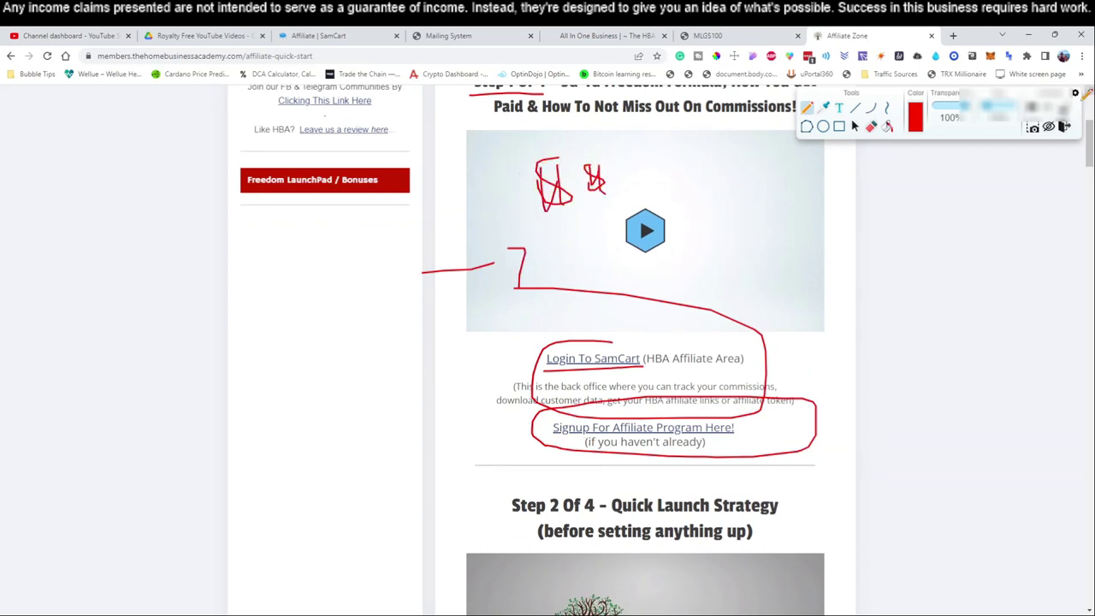
pyautogui.click(1065, 126)
pyautogui.scroll(3, 971, 304)
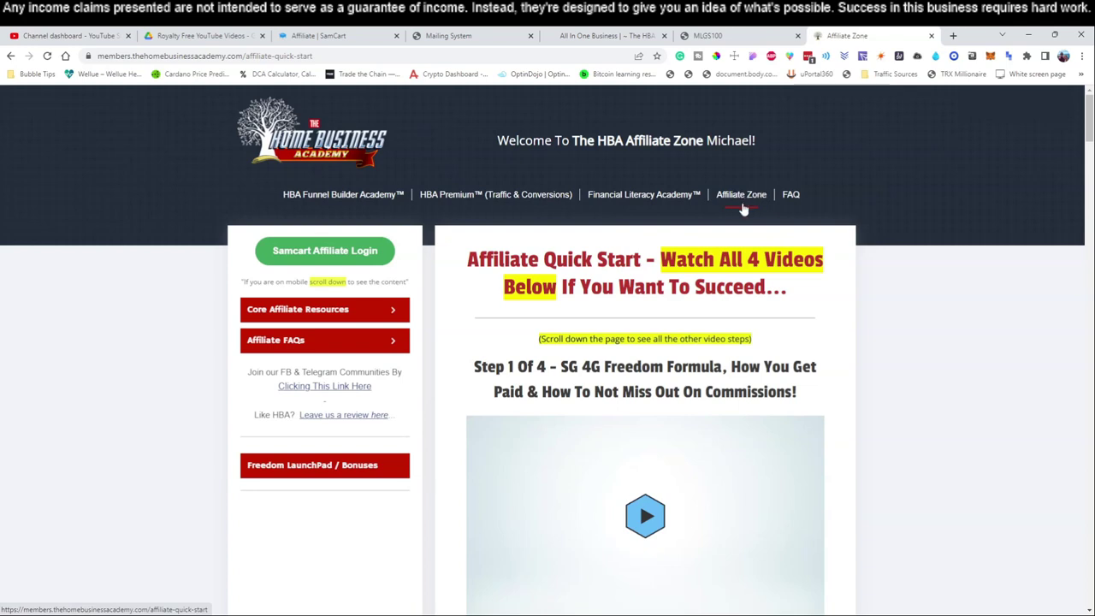
pyautogui.scroll(-2, 645, 509)
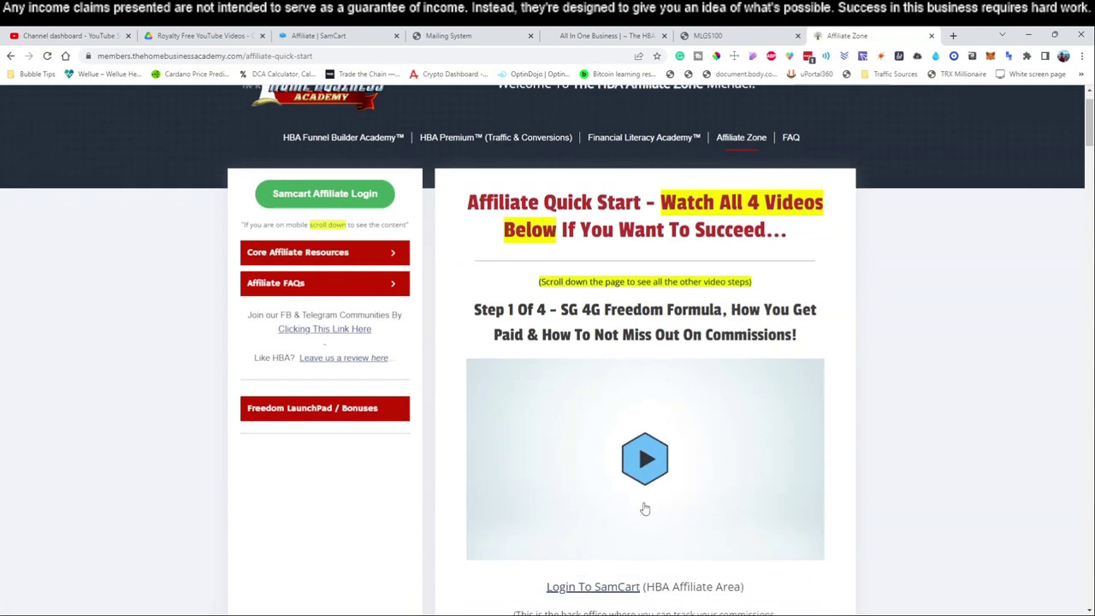
pyautogui.scroll(2, 645, 508)
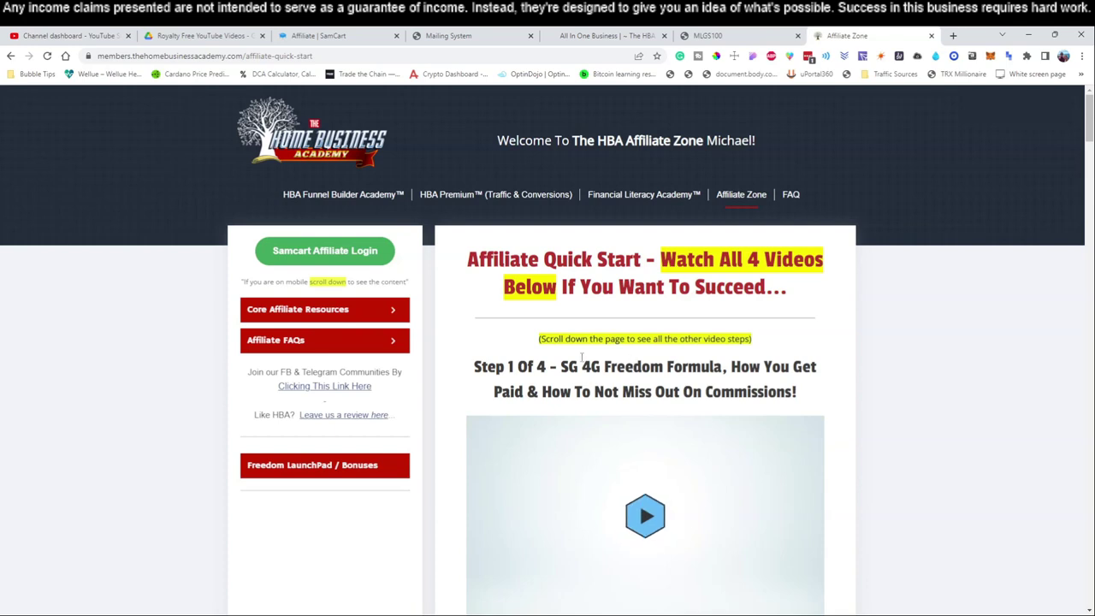
# Switch to the SamCart affiliate dashboard, clear the red marks and copy the "All In One $25 Business (Sales Letter)" affiliate link.
pyautogui.click(368, 38)
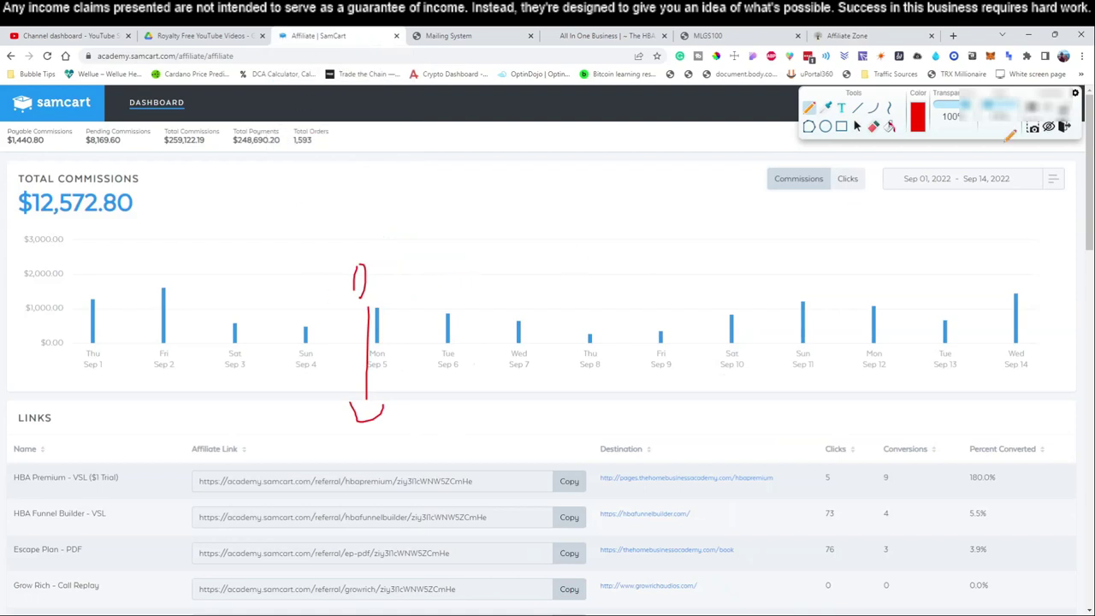
pyautogui.click(1065, 126)
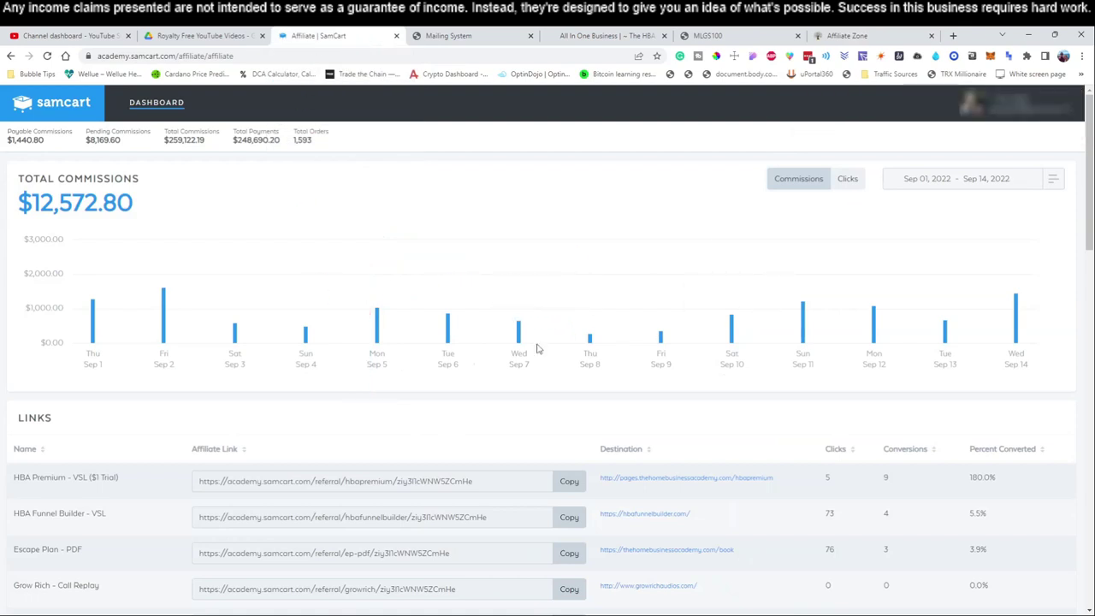
pyautogui.scroll(-2, 320, 375)
pyautogui.scroll(-1, 321, 374)
pyautogui.moveTo(13, 486); pyautogui.dragTo(153, 495)
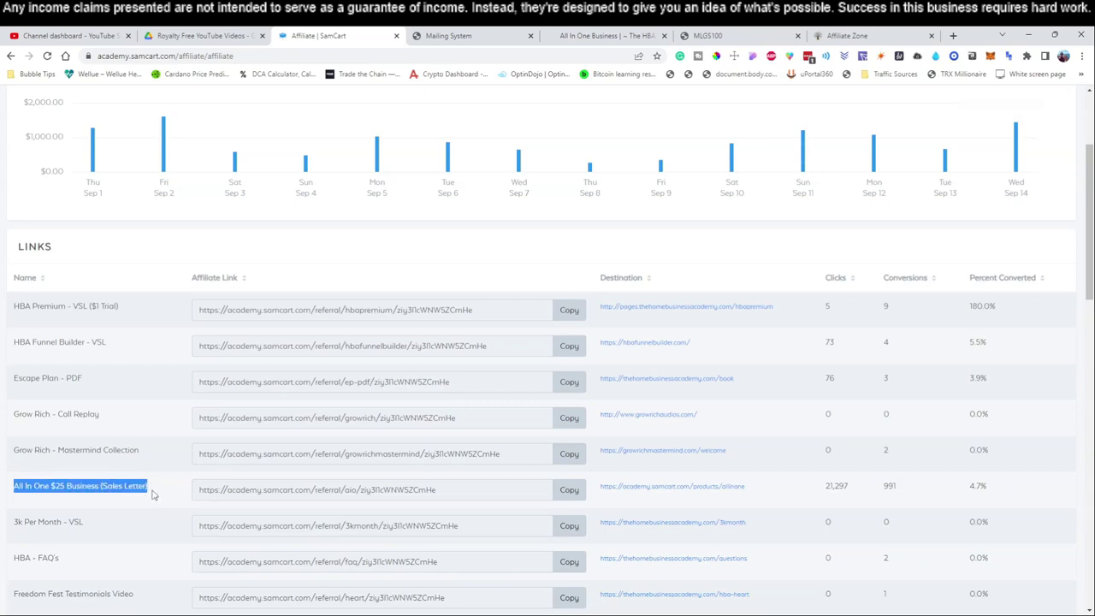
pyautogui.click(576, 494)
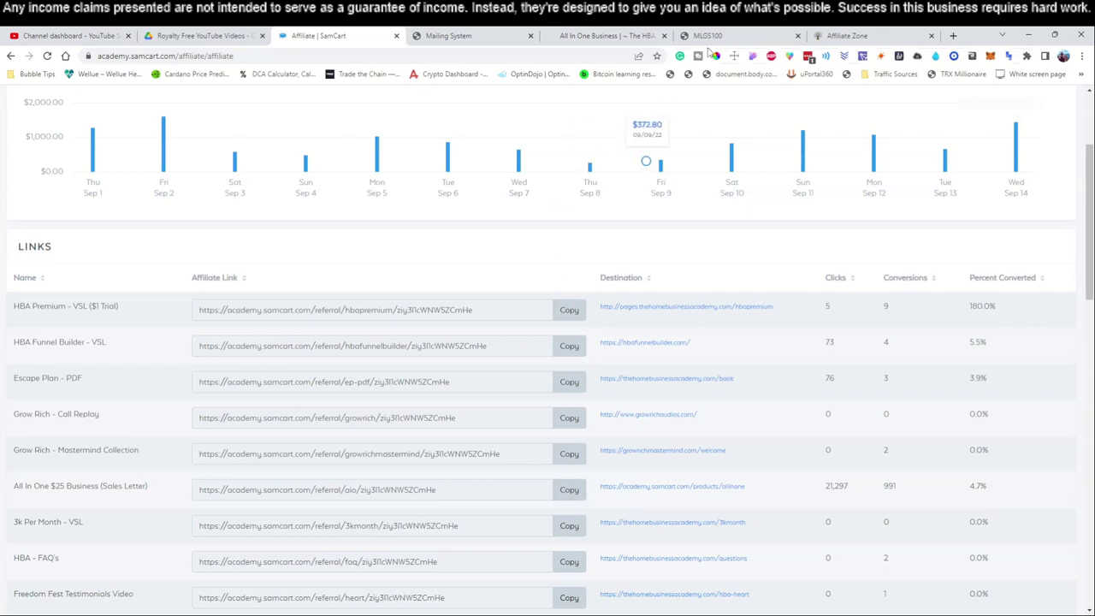
# In the Mailing System email, start a link on the "Click Here To Start Making $100,000 YEARLY RESIDUAL Income" line and paste the affiliate URL.
pyautogui.click(493, 37)
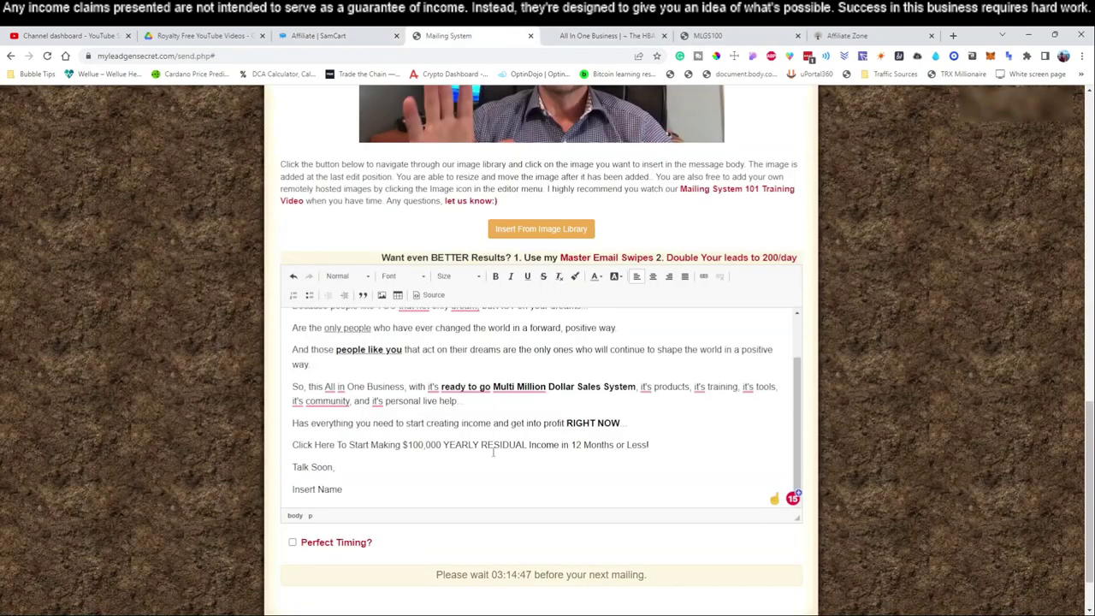
pyautogui.moveTo(292, 444); pyautogui.dragTo(663, 433)
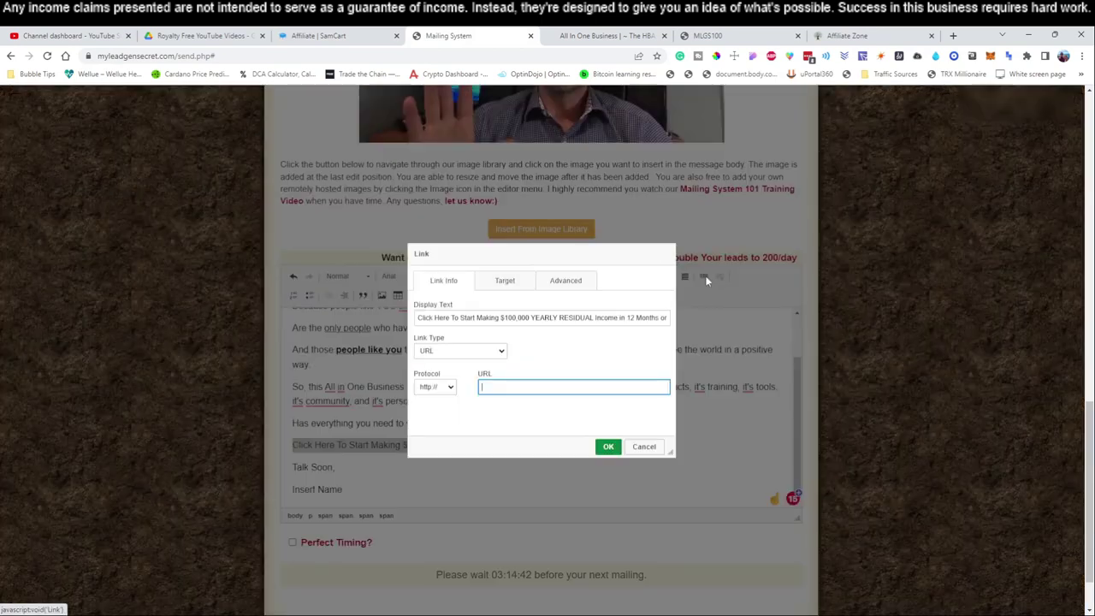
pyautogui.click(703, 276)
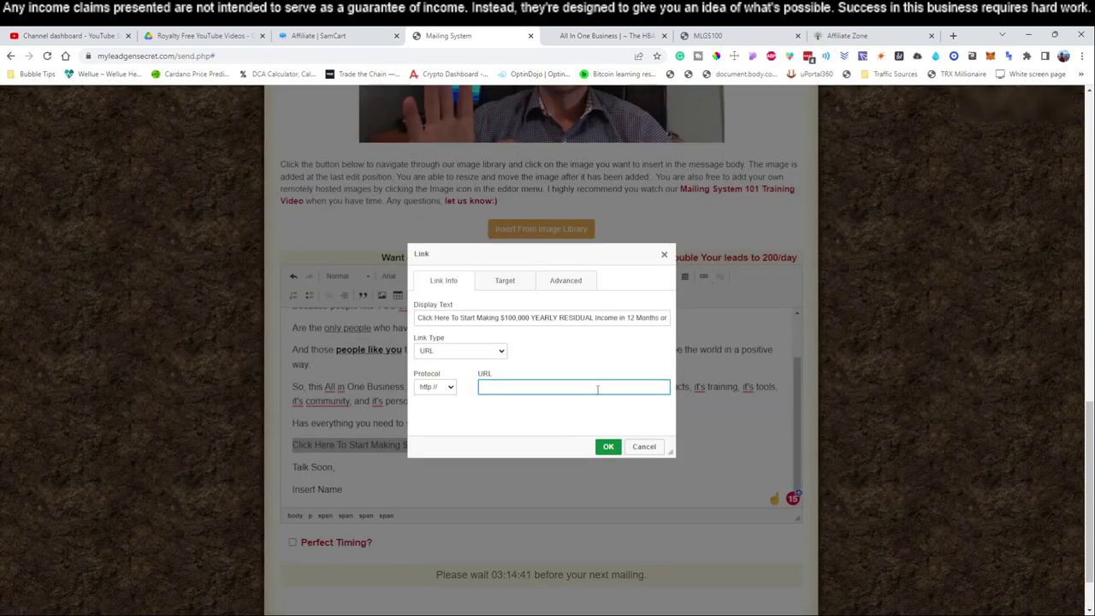
pyautogui.hotkey('ctrl', 'v')
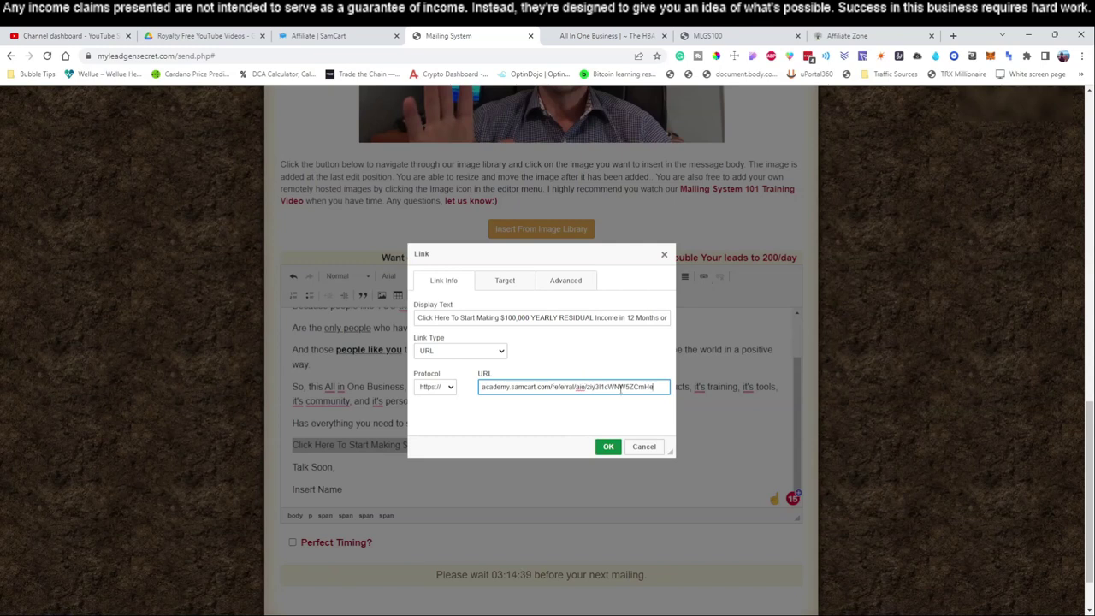
# Copy the All In One $25 Business affiliate link again, check the sales page it opens in a new tab, and close that tab.
pyautogui.click(367, 35)
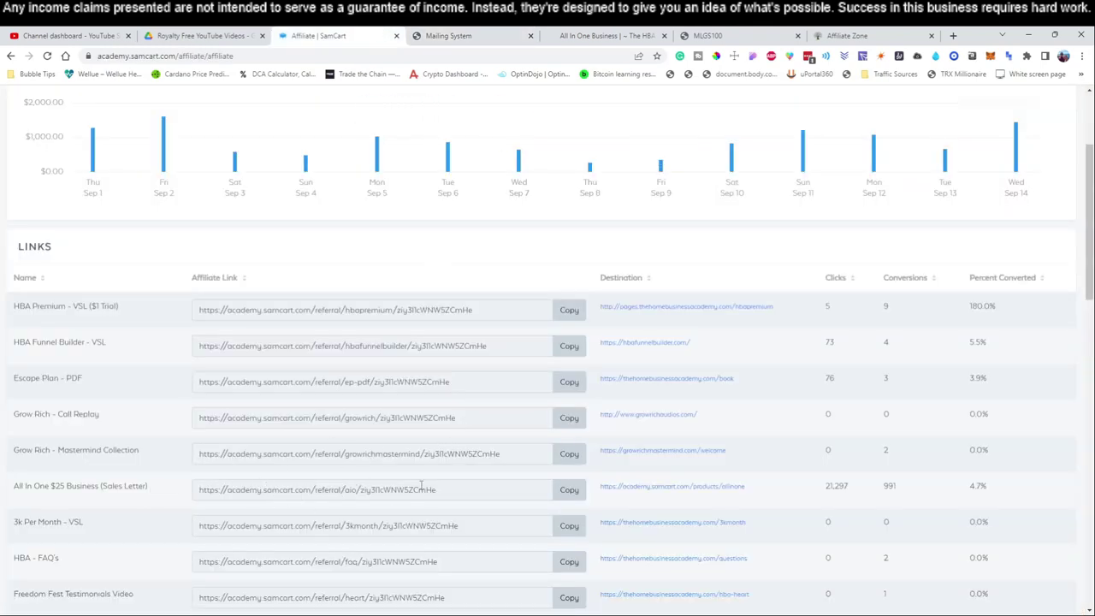
pyautogui.click(566, 490)
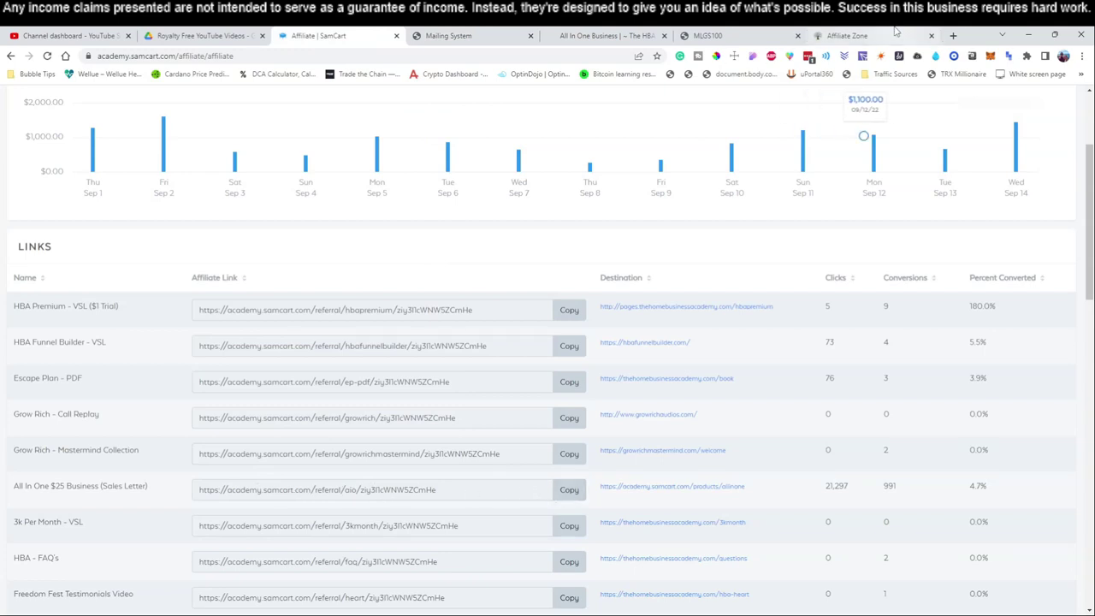
pyautogui.click(953, 35)
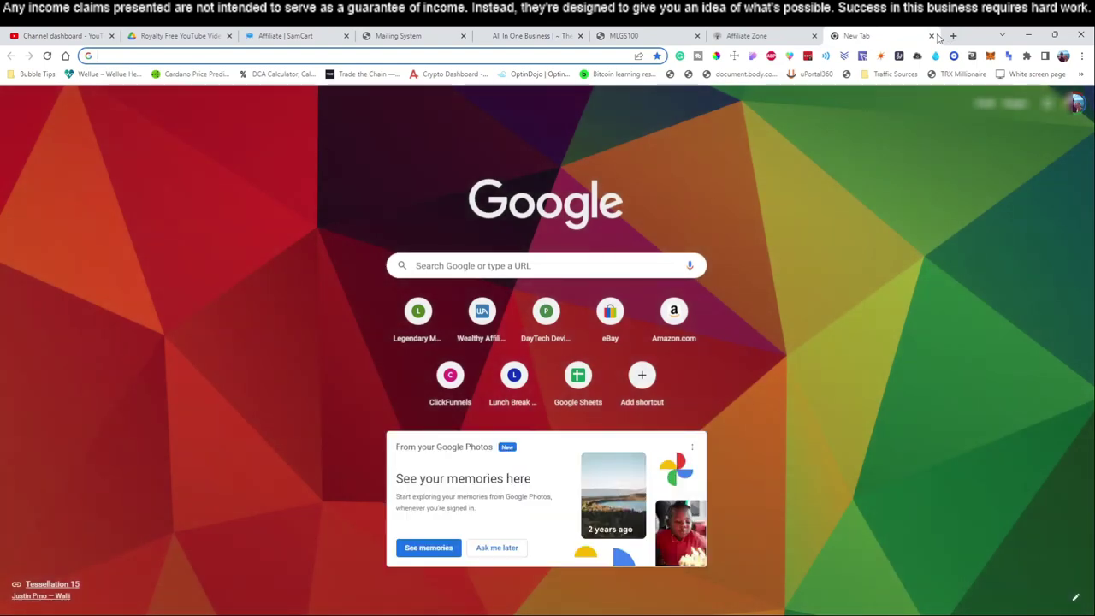
pyautogui.hotkey('ctrl', 'v')
pyautogui.press('Return')
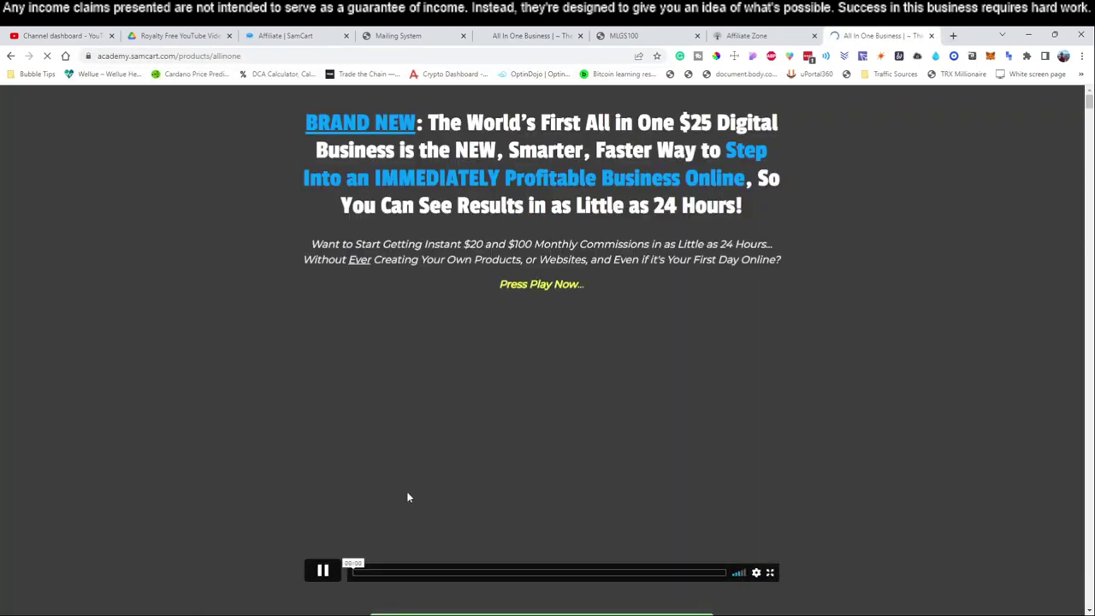
pyautogui.scroll(-2, 553, 364)
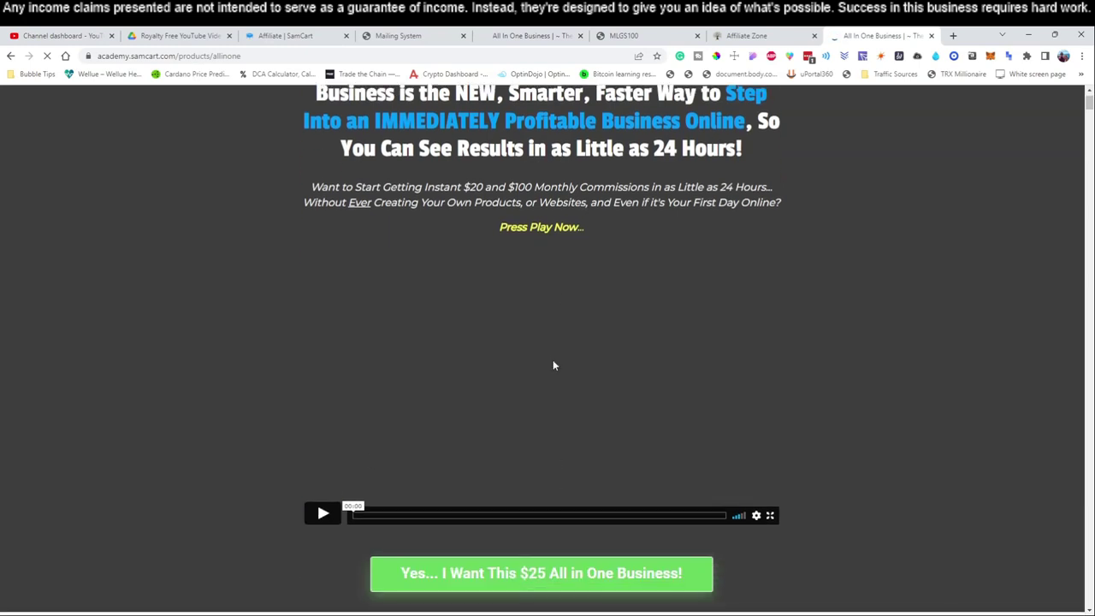
pyautogui.click(932, 36)
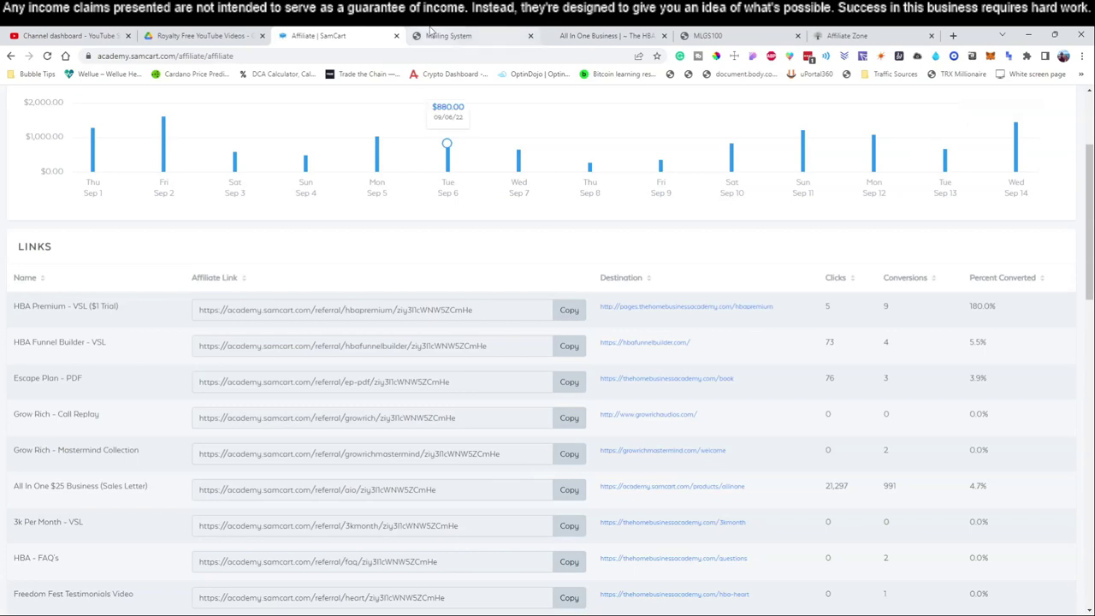
# Point out the pasted affiliate URL in the email's link settings and its source, the All In One $25 Business entry in SamCart.
pyautogui.scroll(2, 376, 282)
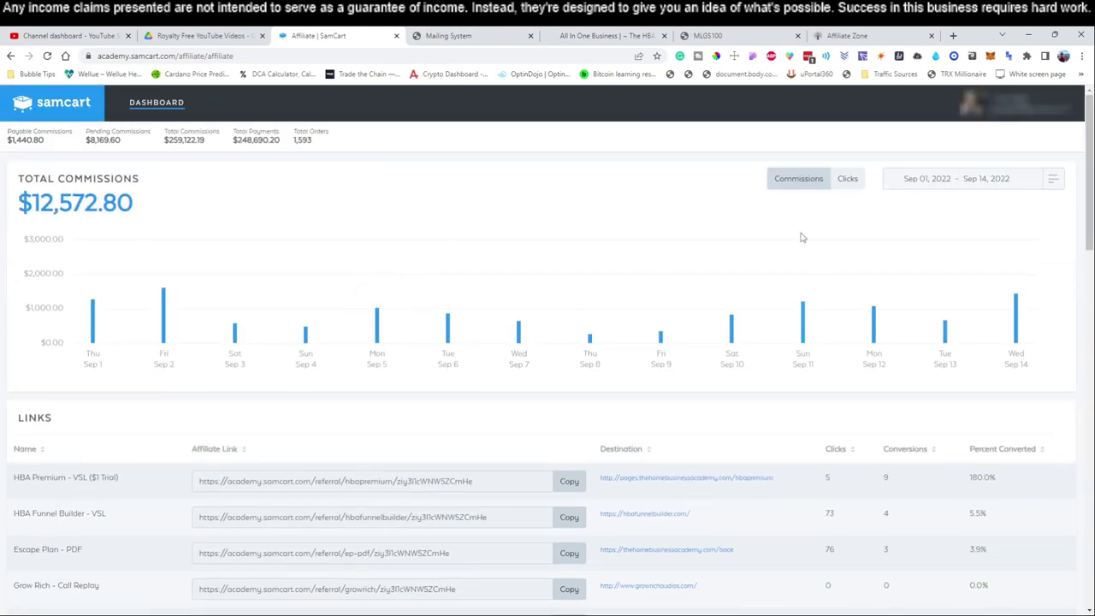
pyautogui.click(479, 36)
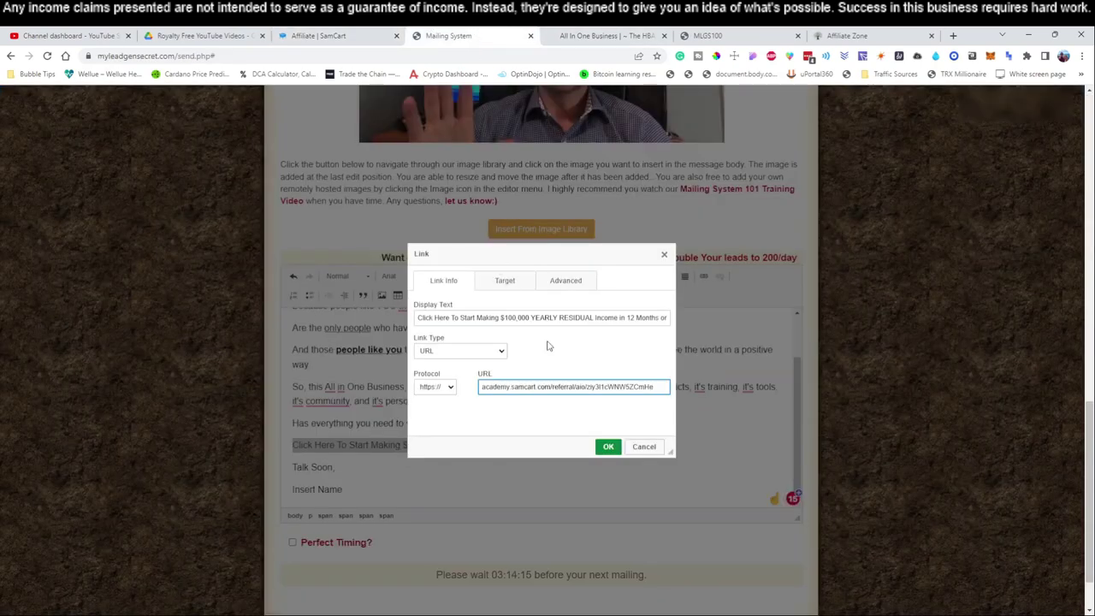
pyautogui.moveTo(484, 387); pyautogui.dragTo(635, 414)
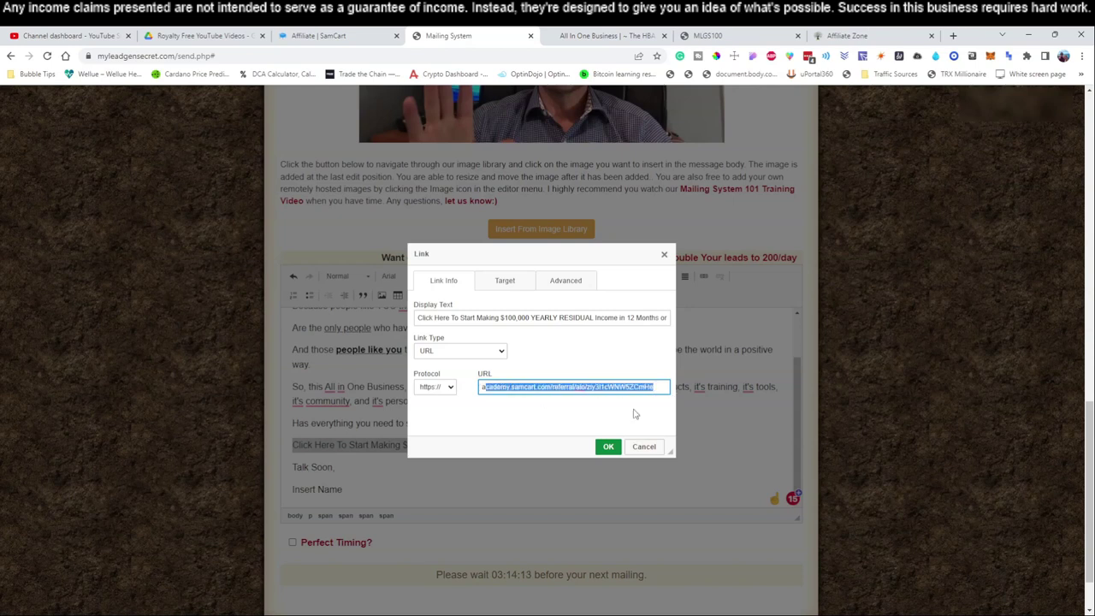
pyautogui.click(589, 371)
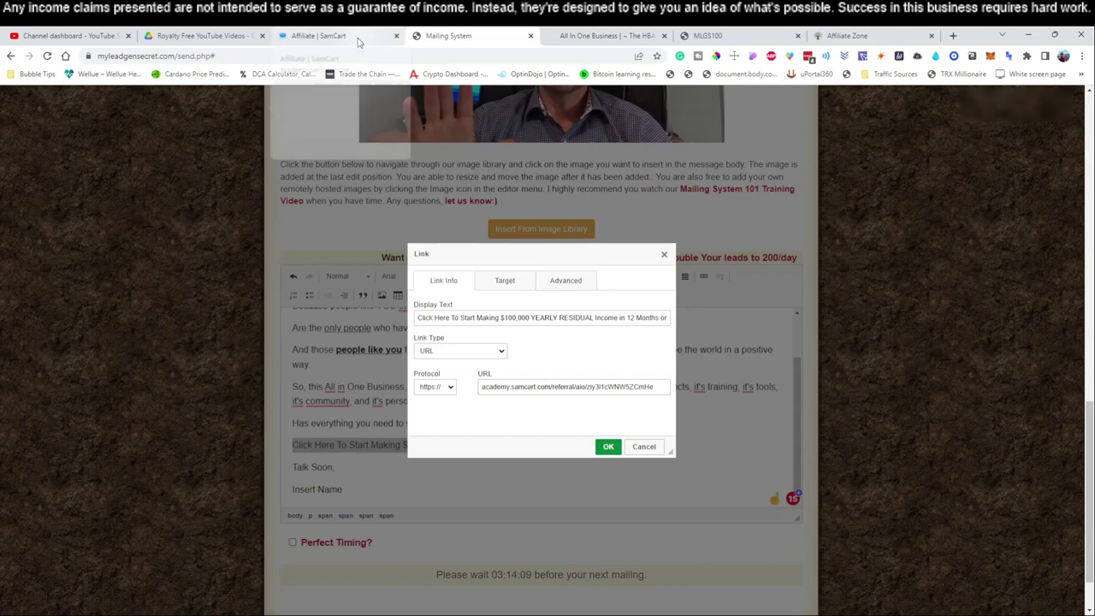
pyautogui.click(325, 35)
pyautogui.scroll(-2, 110, 507)
pyautogui.click(569, 547)
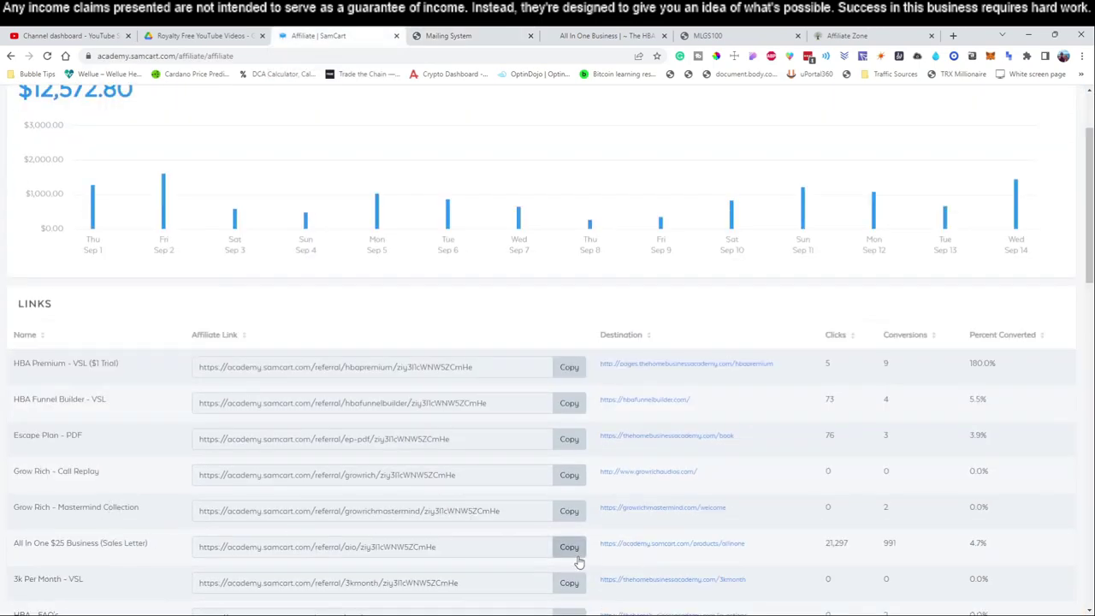
# Return to the Mailing System and apply the affiliate link to the "Click Here To Start Making" line.
pyautogui.click(448, 35)
pyautogui.click(608, 448)
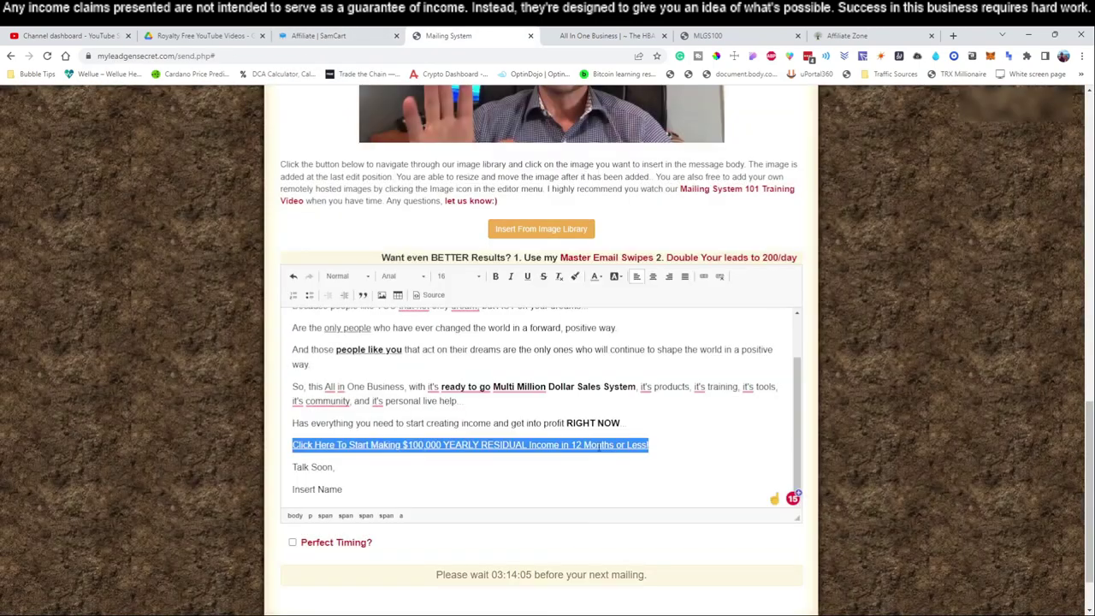
pyautogui.click(541, 478)
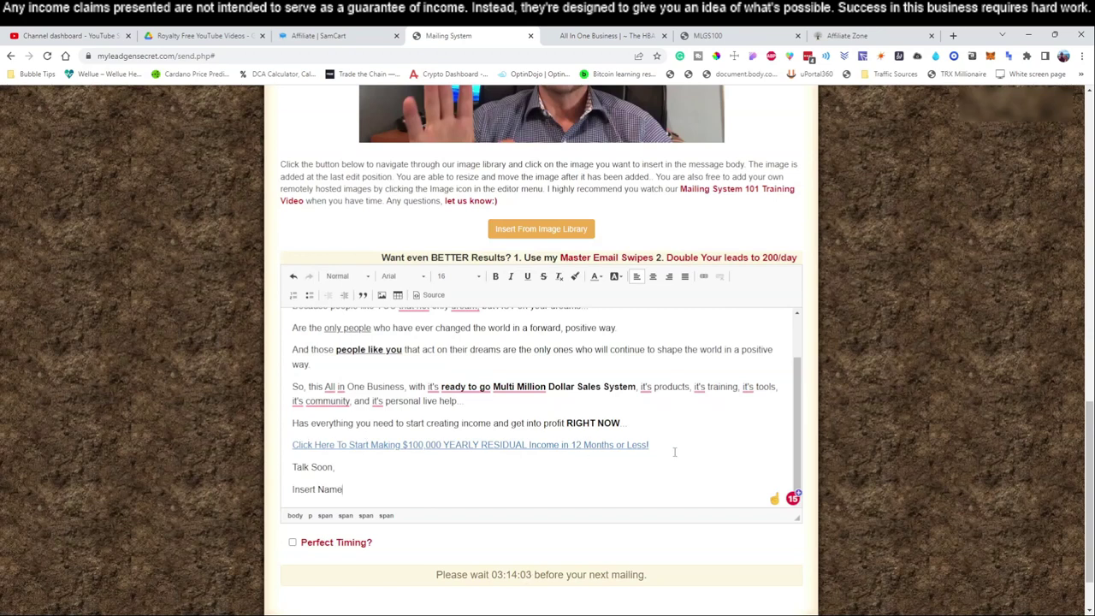
# Make the linked "Click Here To Start Making $100,000 YEARLY RESIDUAL Income" line bold and colour it light blue.
pyautogui.moveTo(631, 448); pyautogui.dragTo(293, 446)
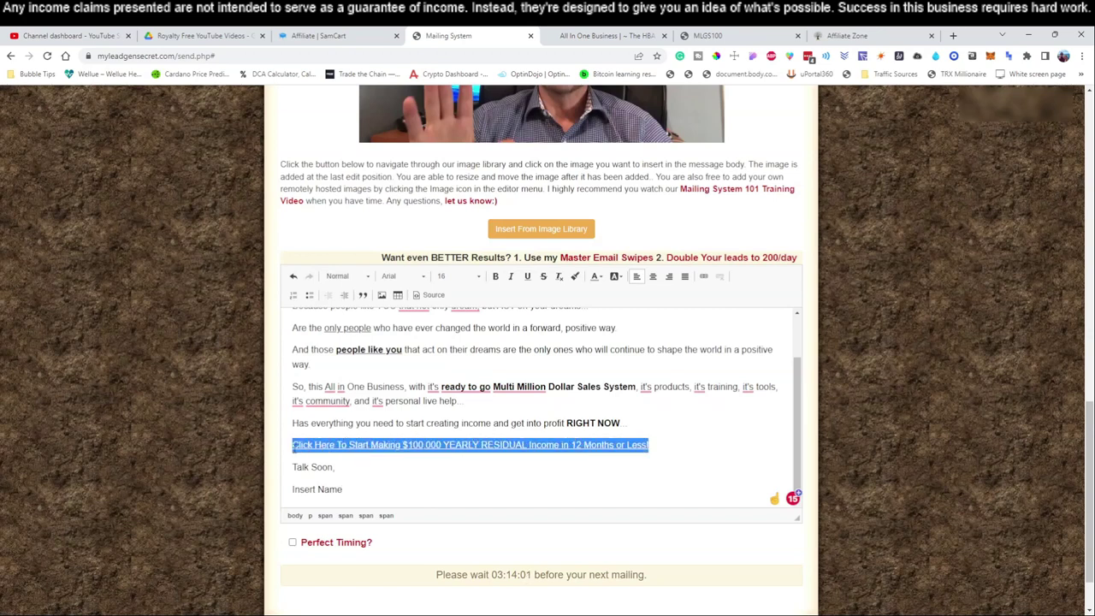
pyautogui.click(499, 281)
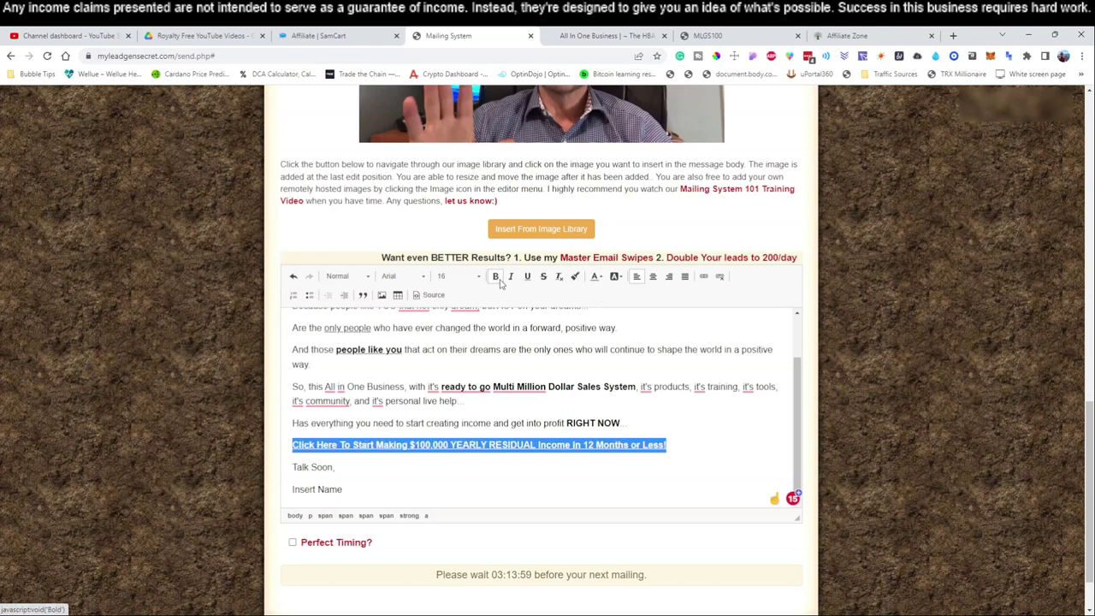
pyautogui.click(597, 278)
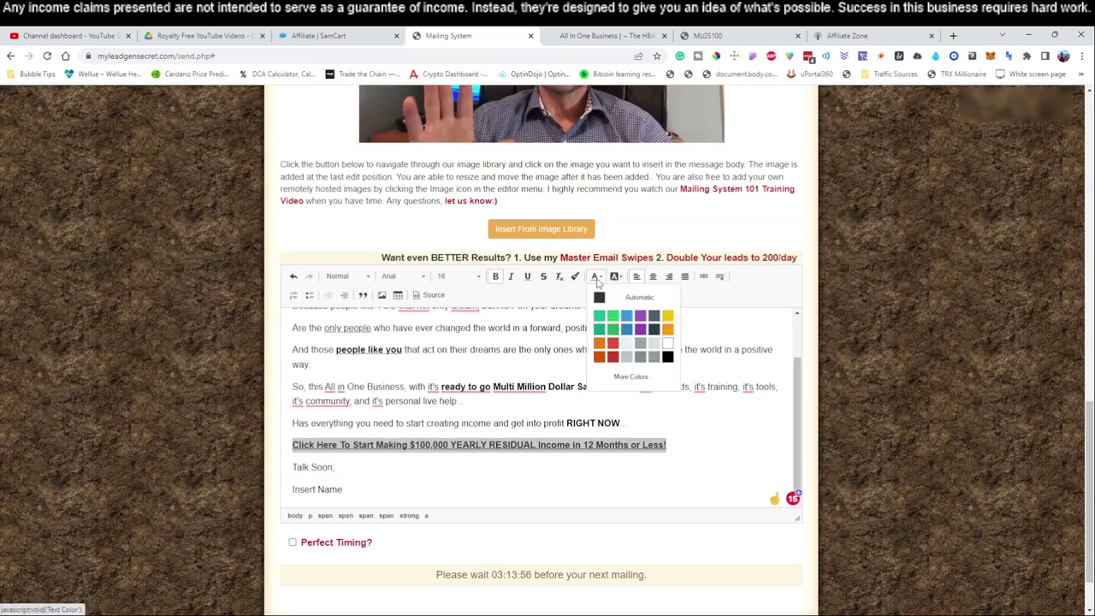
pyautogui.click(626, 320)
pyautogui.click(693, 434)
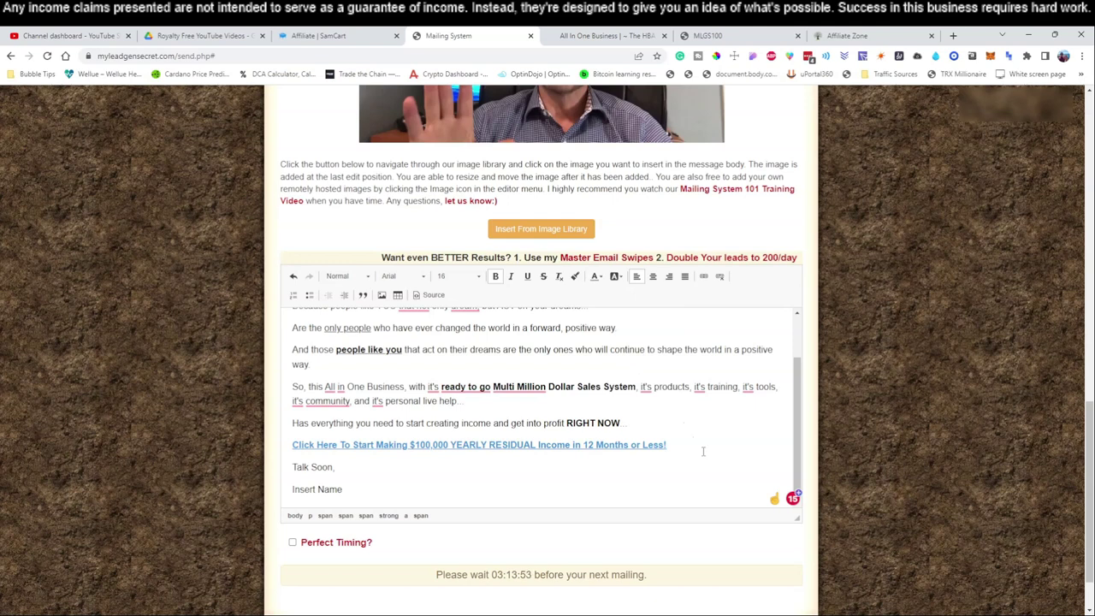
# Enable "Perfect Timing?" and sketch a red send button over the mailing wait notice below the email.
pyautogui.scroll(2, 703, 451)
pyautogui.scroll(-2, 530, 390)
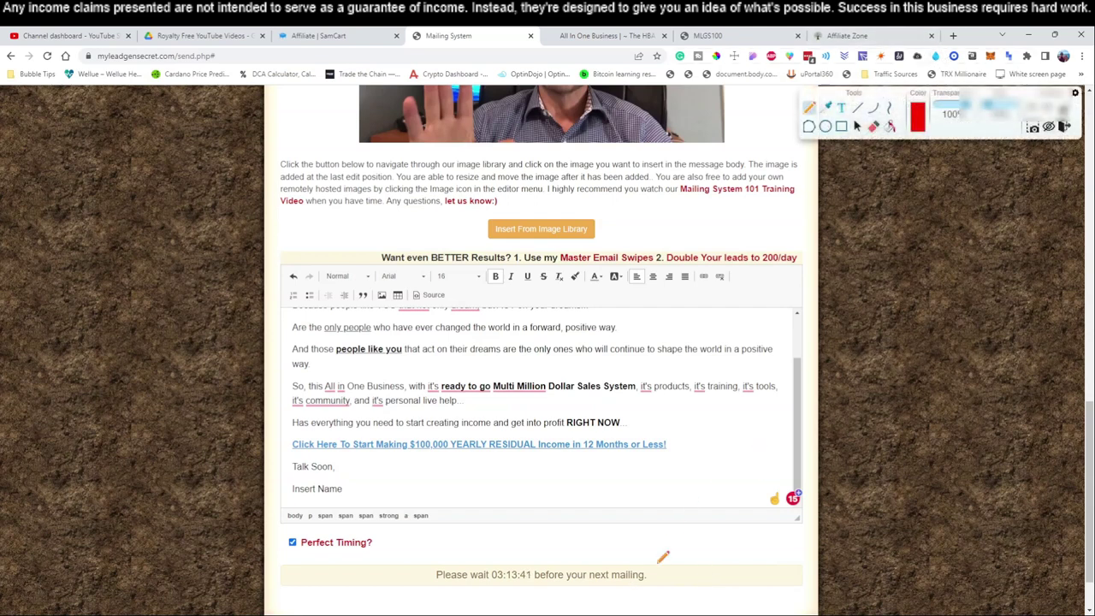
pyautogui.moveTo(677, 552)
pyautogui.mouseDown()
pyautogui.moveTo(679, 585)
pyautogui.moveTo(763, 576)
pyautogui.moveTo(714, 548)
pyautogui.moveTo(698, 552)
pyautogui.moveTo(725, 572)
pyautogui.moveTo(736, 565)
pyautogui.mouseUp()
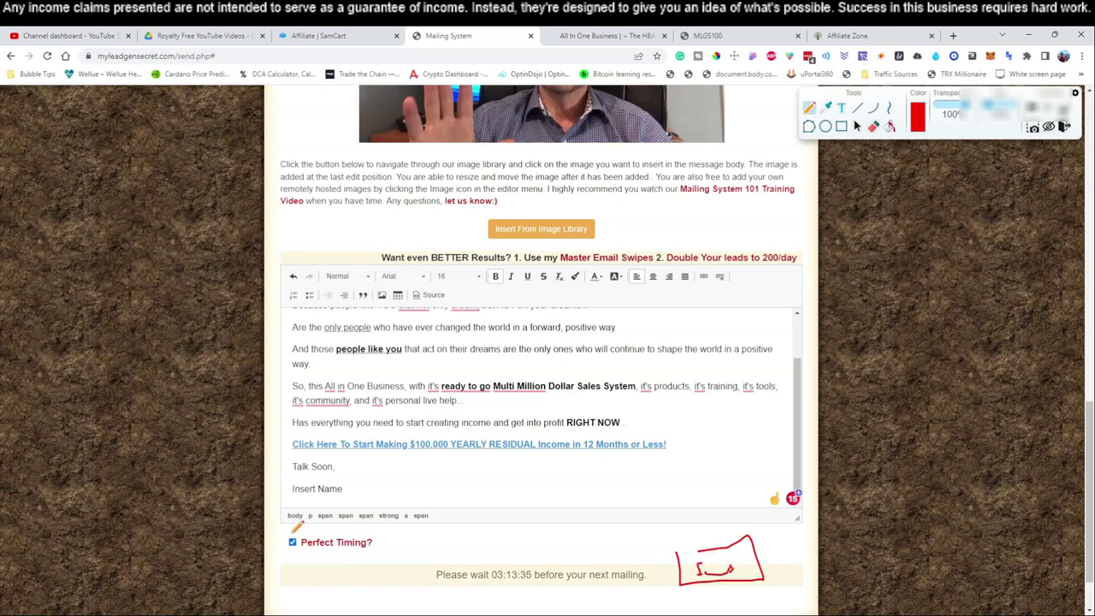
# Recap the mailing setup by marking "Mailing System", "Select All" and "Subject" in red, and return to the email body.
pyautogui.scroll(6, 552, 493)
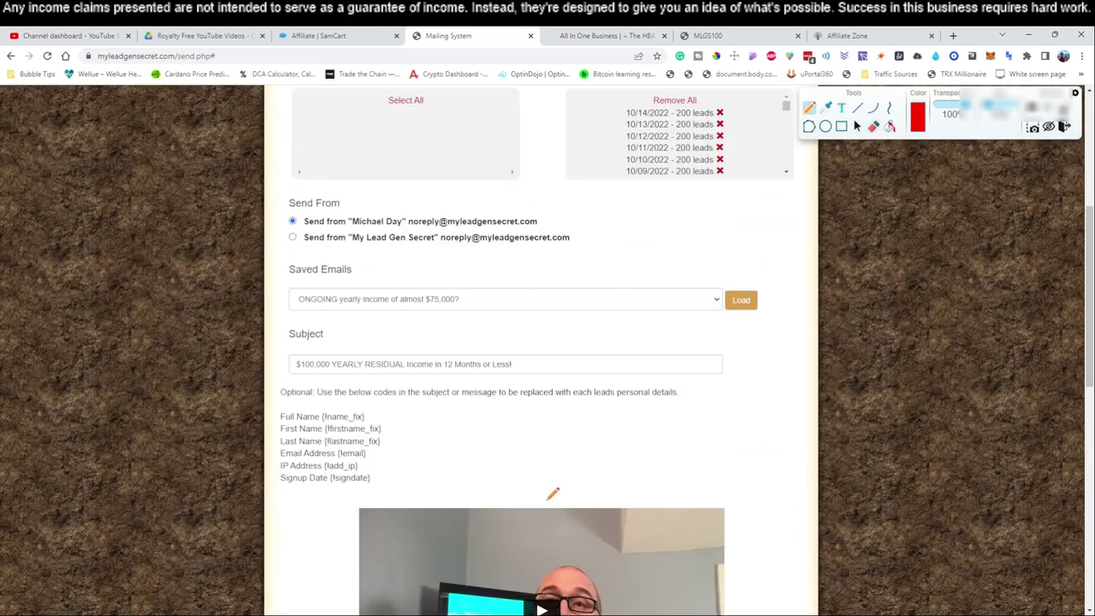
pyautogui.scroll(4, 553, 494)
pyautogui.moveTo(476, 265)
pyautogui.mouseDown()
pyautogui.moveTo(548, 230)
pyautogui.moveTo(477, 253)
pyautogui.moveTo(493, 265)
pyautogui.mouseUp()
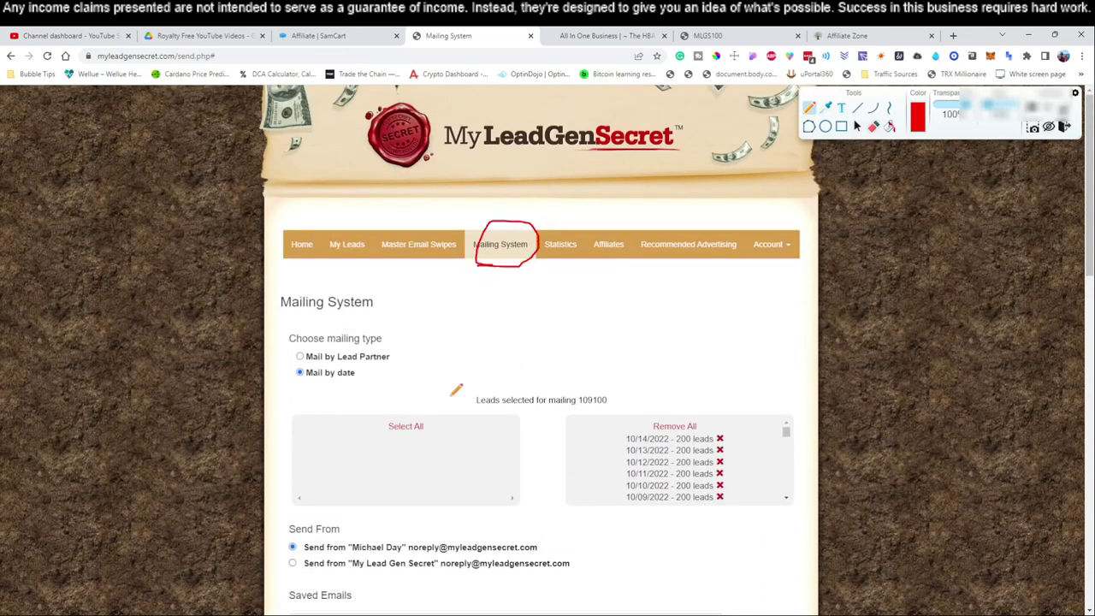
pyautogui.moveTo(394, 434)
pyautogui.mouseDown()
pyautogui.moveTo(404, 410)
pyautogui.moveTo(415, 437)
pyautogui.mouseUp()
pyautogui.scroll(-3, 394, 432)
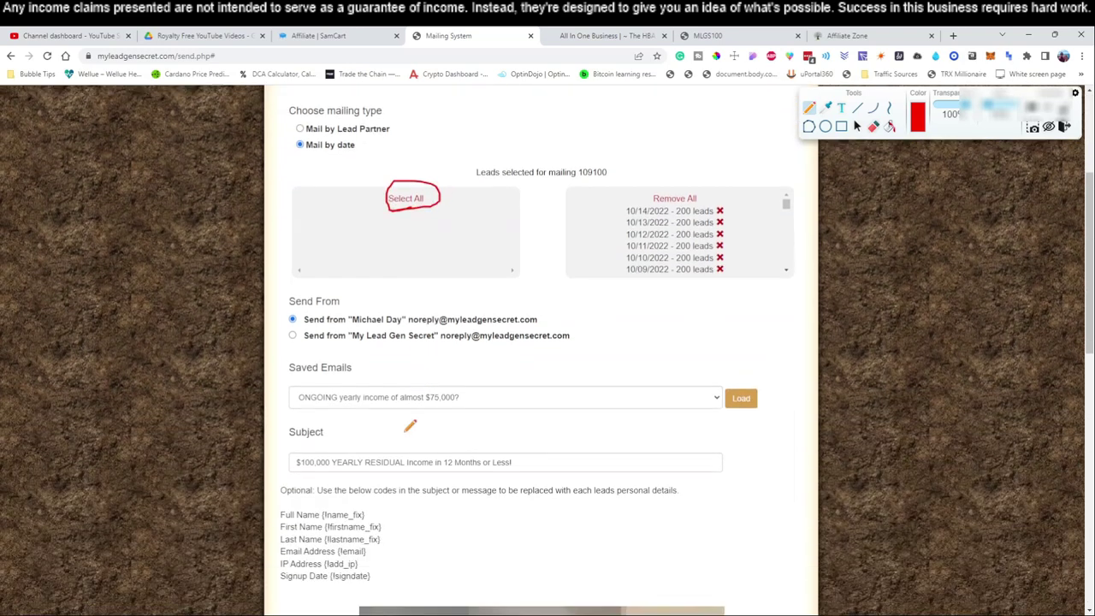
pyautogui.moveTo(313, 435)
pyautogui.mouseDown()
pyautogui.moveTo(292, 445)
pyautogui.moveTo(451, 481)
pyautogui.moveTo(500, 431)
pyautogui.moveTo(336, 427)
pyautogui.mouseUp()
pyautogui.scroll(-9, 340, 423)
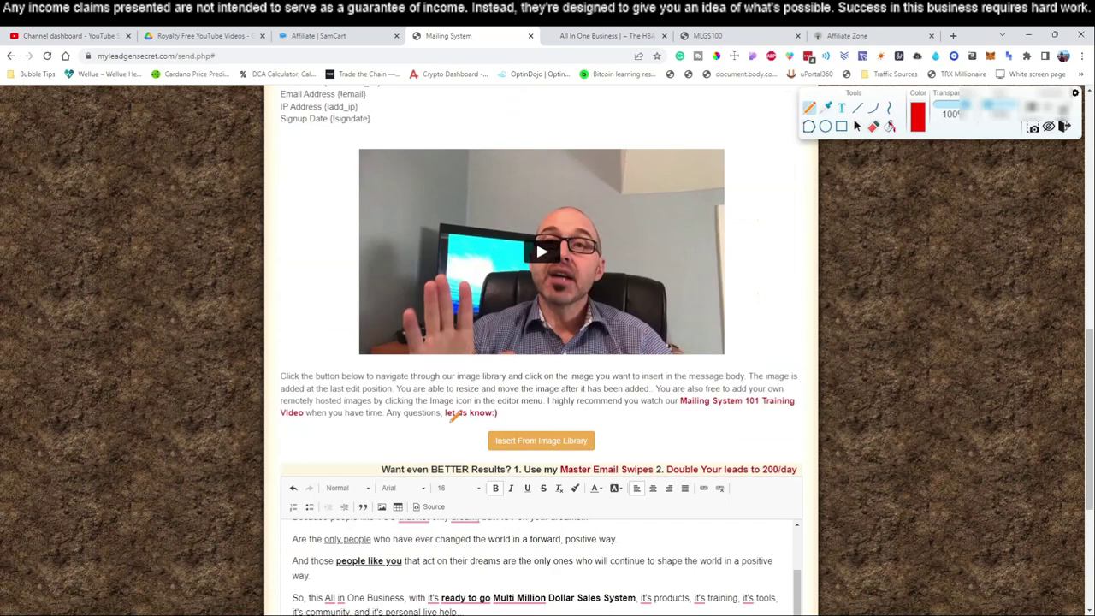
# Circle the linked "Click Here To Start Making" line in red and draw an arrow from it to the editor's link tool.
pyautogui.scroll(2, 455, 416)
pyautogui.scroll(-1, 420, 393)
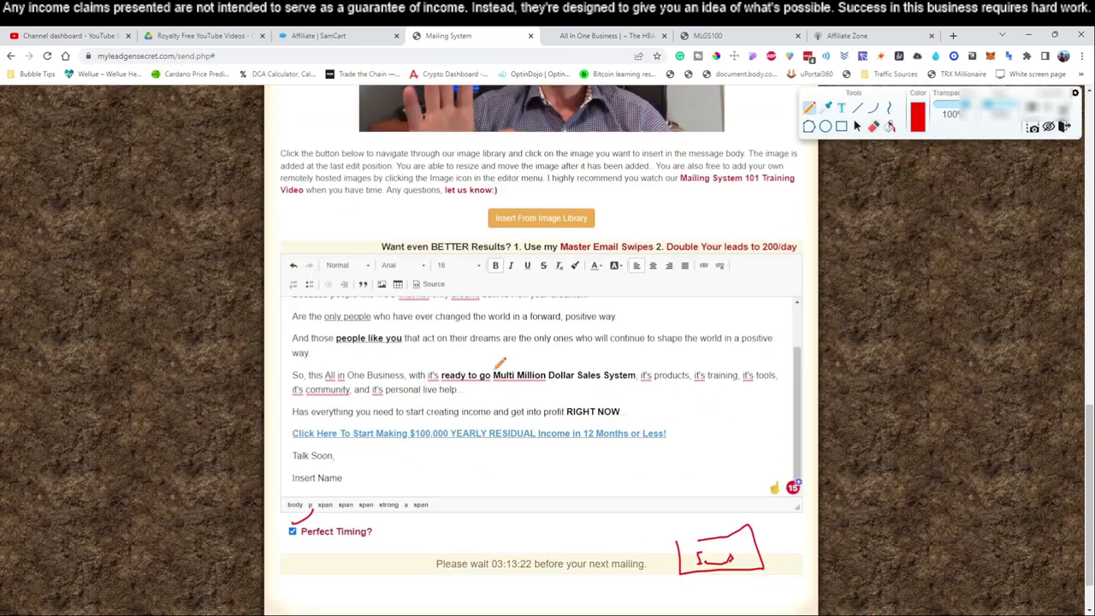
pyautogui.moveTo(280, 349); pyautogui.dragTo(311, 360)
pyautogui.moveTo(296, 443)
pyautogui.mouseDown()
pyautogui.moveTo(625, 459)
pyautogui.moveTo(687, 422)
pyautogui.moveTo(373, 414)
pyautogui.moveTo(284, 434)
pyautogui.moveTo(295, 445)
pyautogui.mouseUp()
pyautogui.moveTo(627, 417)
pyautogui.mouseDown()
pyautogui.moveTo(709, 299)
pyautogui.moveTo(709, 267)
pyautogui.mouseUp()
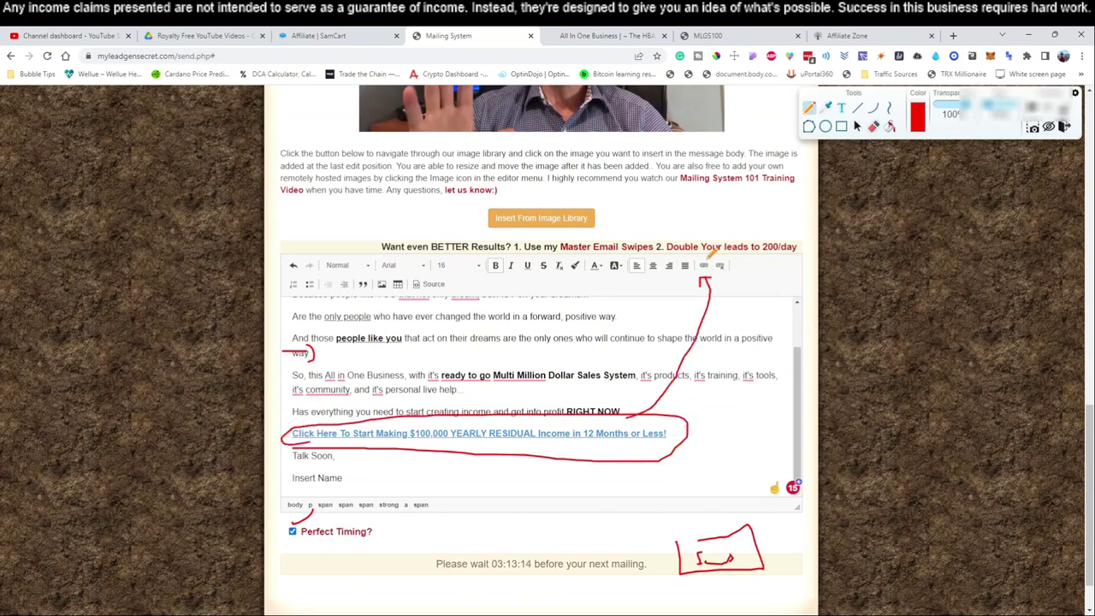
# Switch to the SamCart affiliate links and mark the "All In One $25 Business (Sales Letter)" row and its Copy button in red.
pyautogui.click(364, 35)
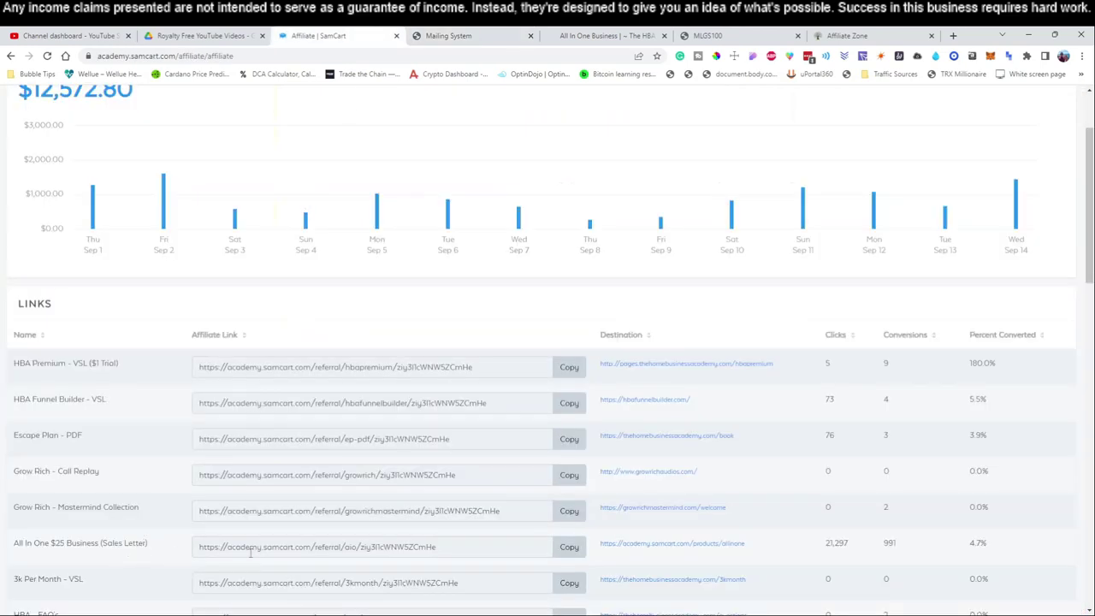
pyautogui.click(935, 55)
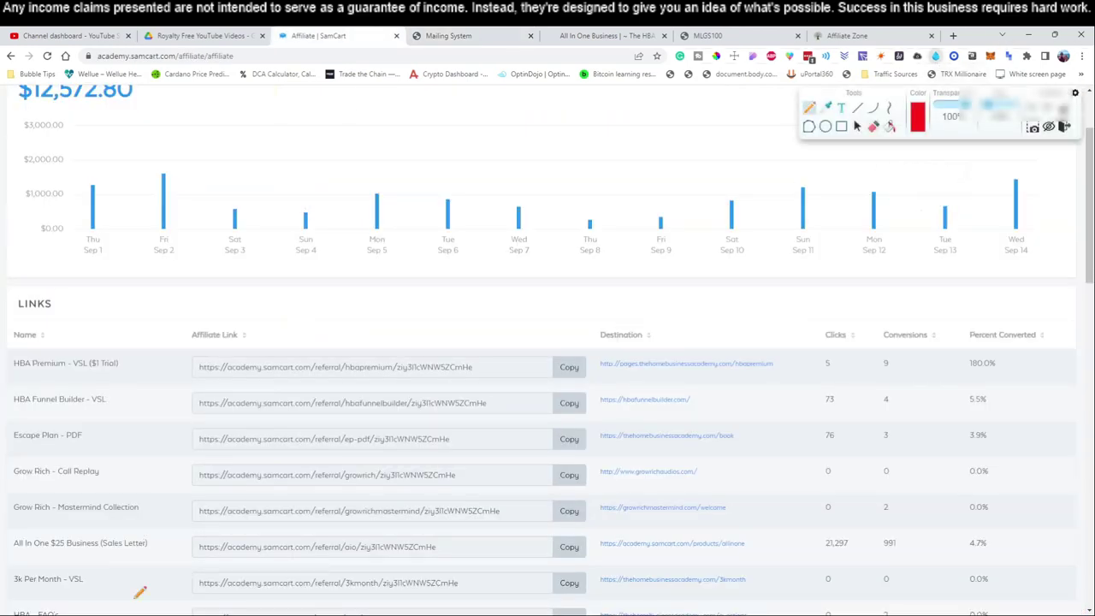
pyautogui.moveTo(19, 555)
pyautogui.mouseDown()
pyautogui.moveTo(370, 573)
pyautogui.moveTo(617, 559)
pyautogui.moveTo(263, 518)
pyautogui.moveTo(51, 554)
pyautogui.moveTo(70, 554)
pyautogui.mouseUp()
pyautogui.moveTo(579, 500)
pyautogui.mouseDown()
pyautogui.moveTo(579, 530)
pyautogui.moveTo(600, 519)
pyautogui.mouseUp()
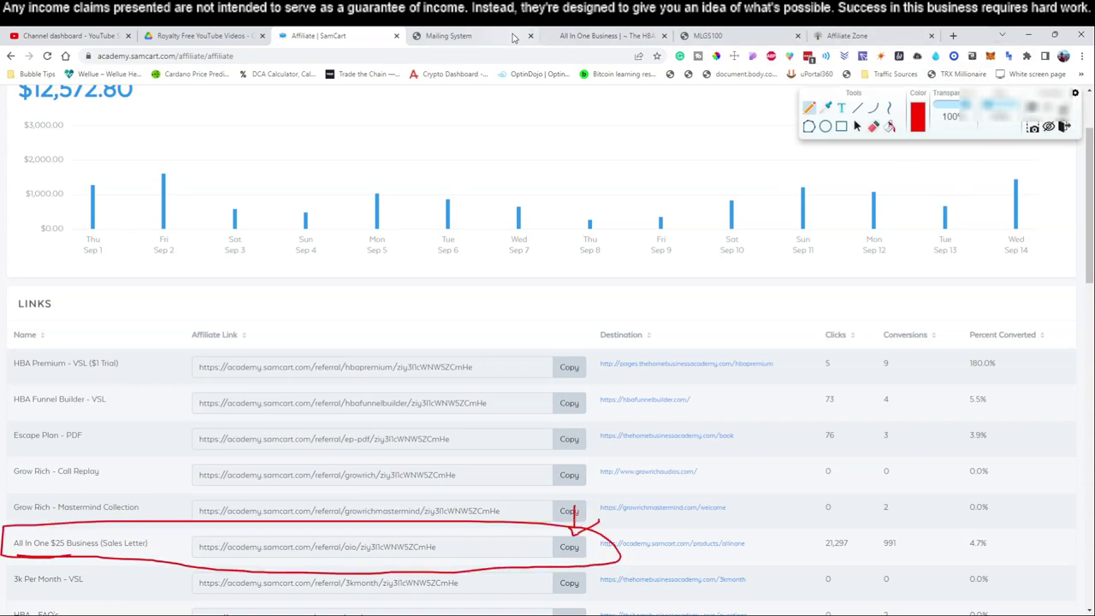
# Return to the Mailing System, clear the red annotations and close the drawing tool.
pyautogui.click(479, 36)
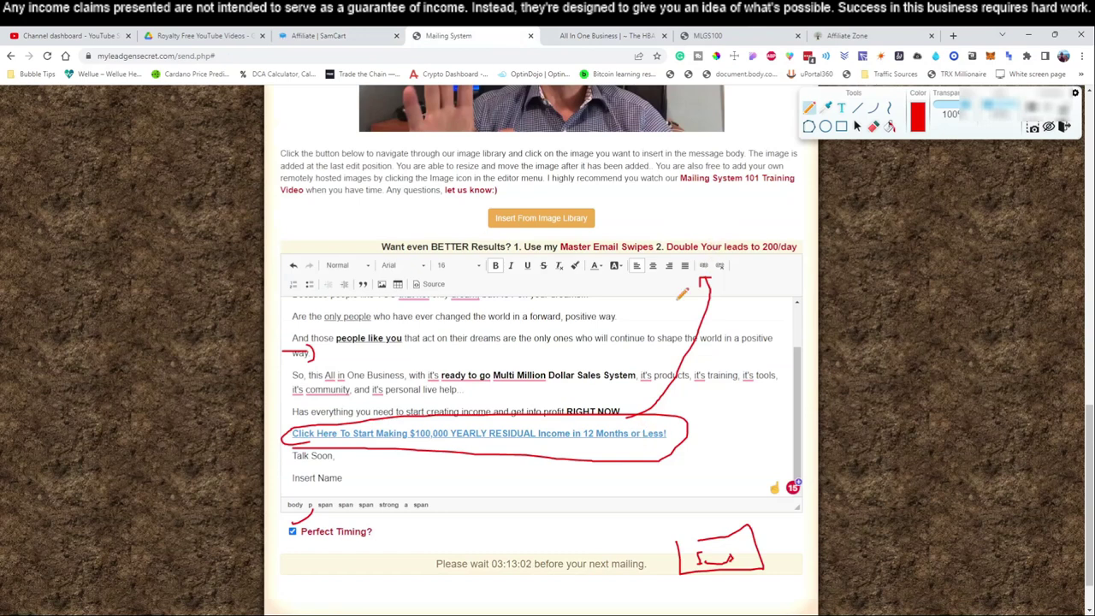
pyautogui.click(1049, 127)
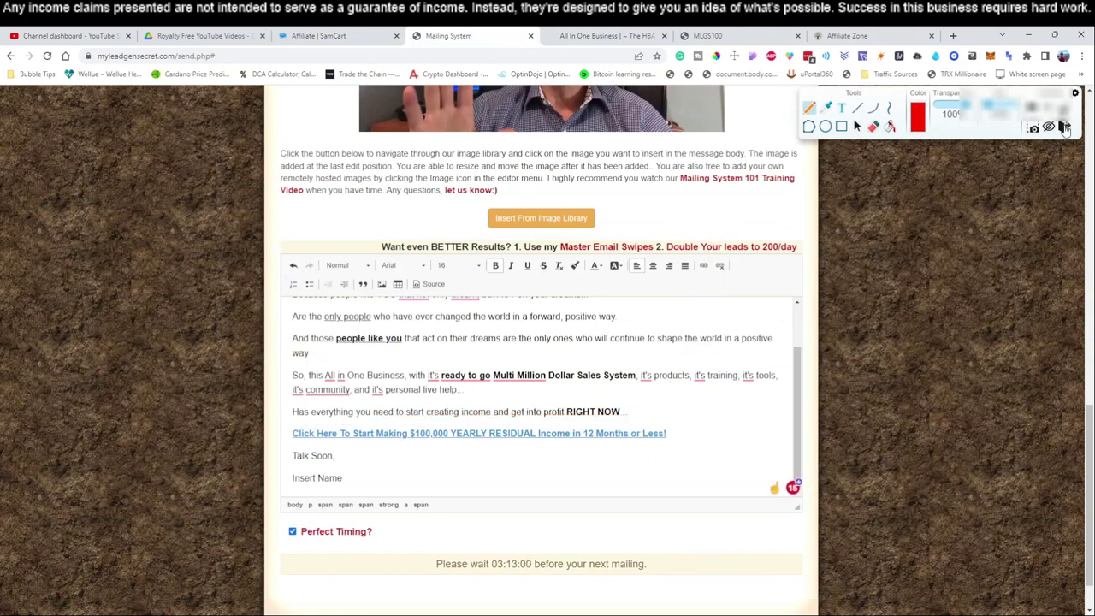
pyautogui.click(1065, 127)
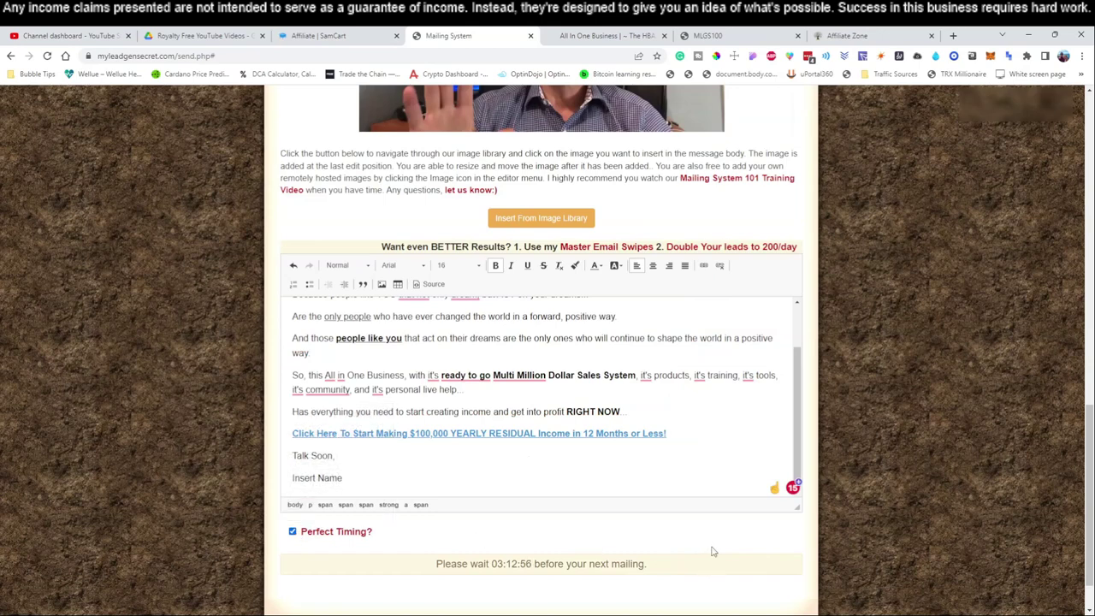
# Review the prepared mailing from the lead selection through the subject line to the email body.
pyautogui.scroll(3, 590, 402)
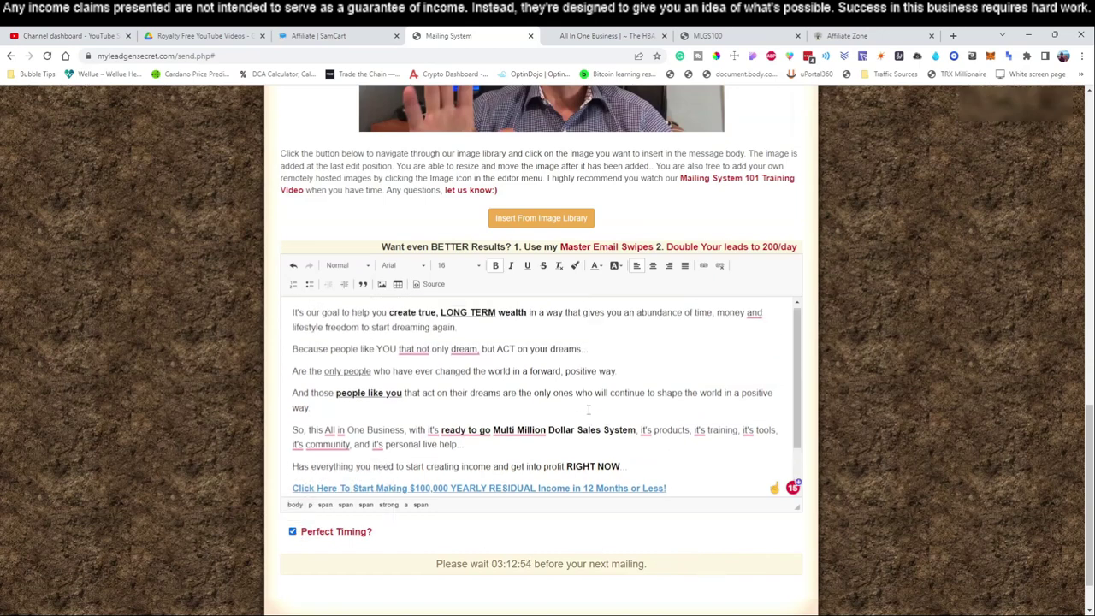
pyautogui.scroll(10, 868, 384)
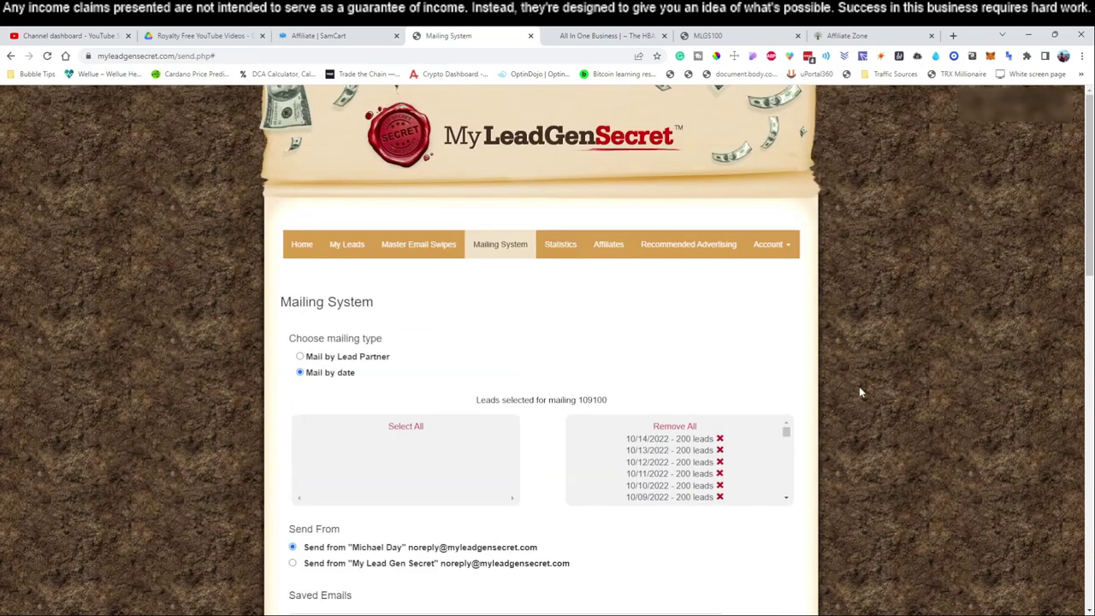
pyautogui.scroll(-10, 556, 376)
pyautogui.scroll(-3, 568, 411)
pyautogui.scroll(3, 683, 412)
pyautogui.scroll(6, 665, 404)
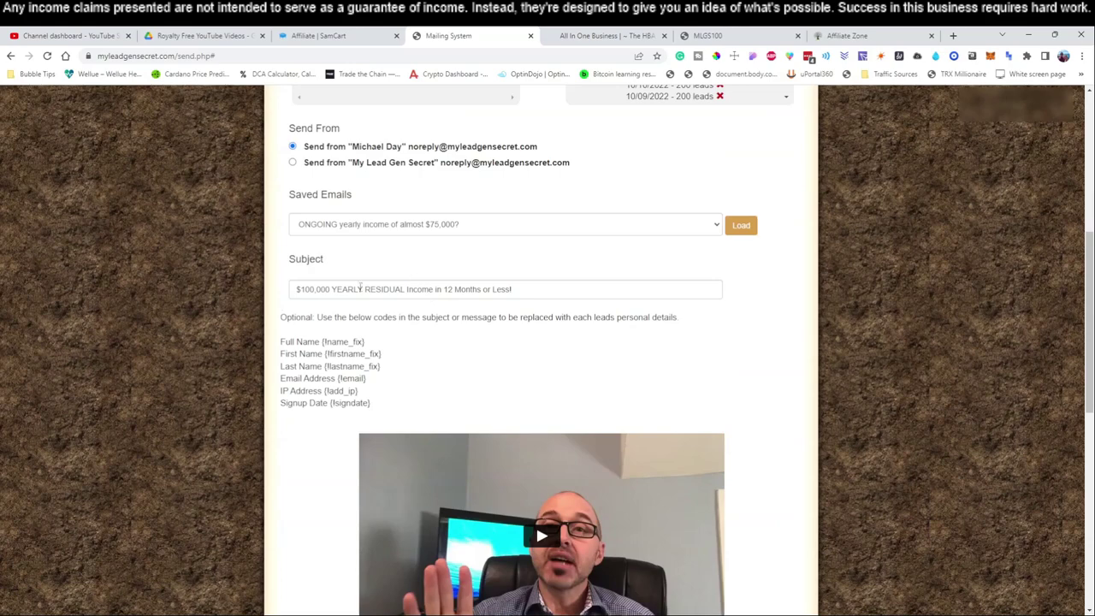
pyautogui.moveTo(295, 288); pyautogui.dragTo(514, 289)
pyautogui.scroll(-5, 451, 289)
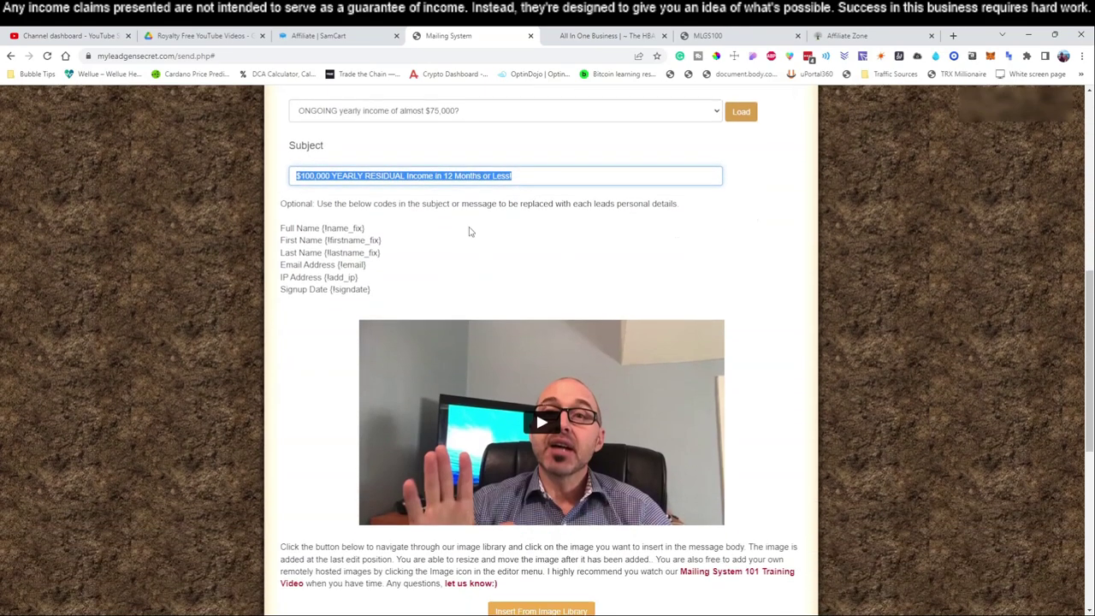
pyautogui.scroll(-1, 498, 459)
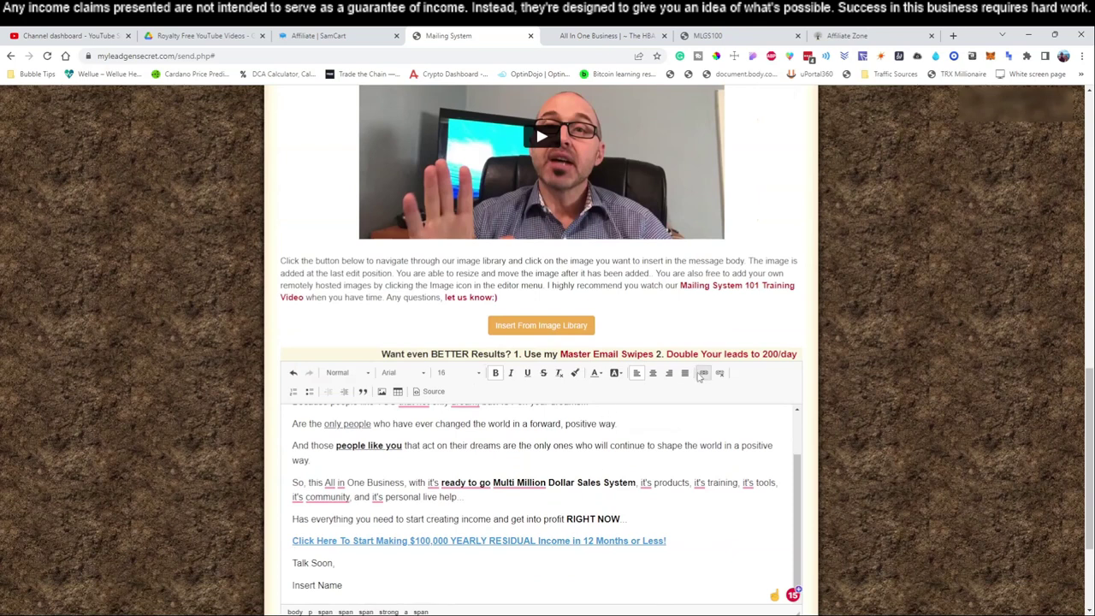
# Open a duplicate of the Mailing System page in a new browser tab, keeping the original mailing available beside it.
pyautogui.rightClick(453, 37)
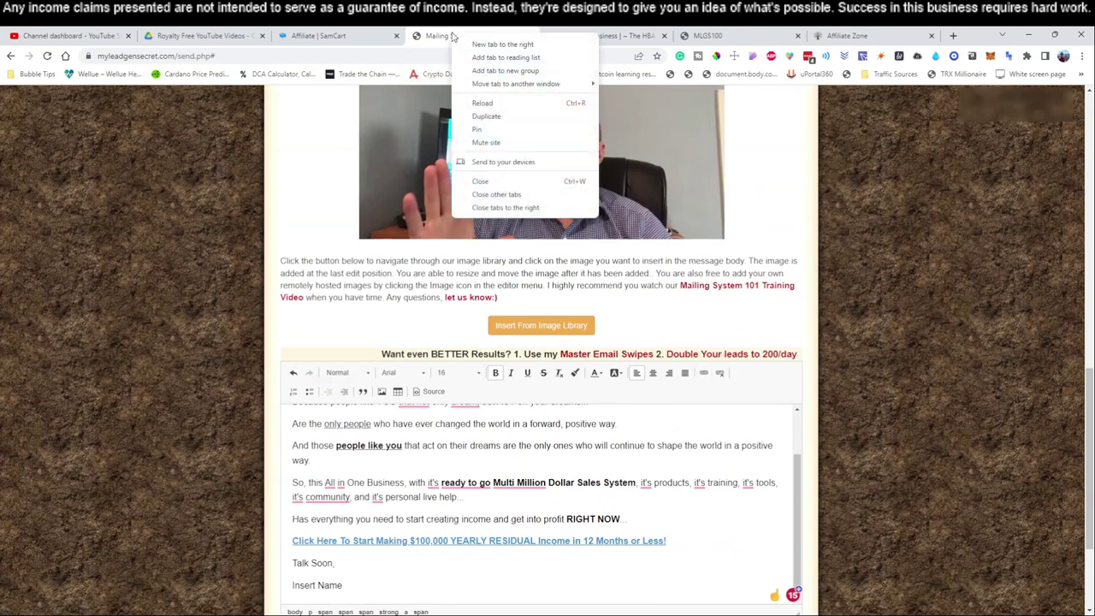
pyautogui.click(487, 116)
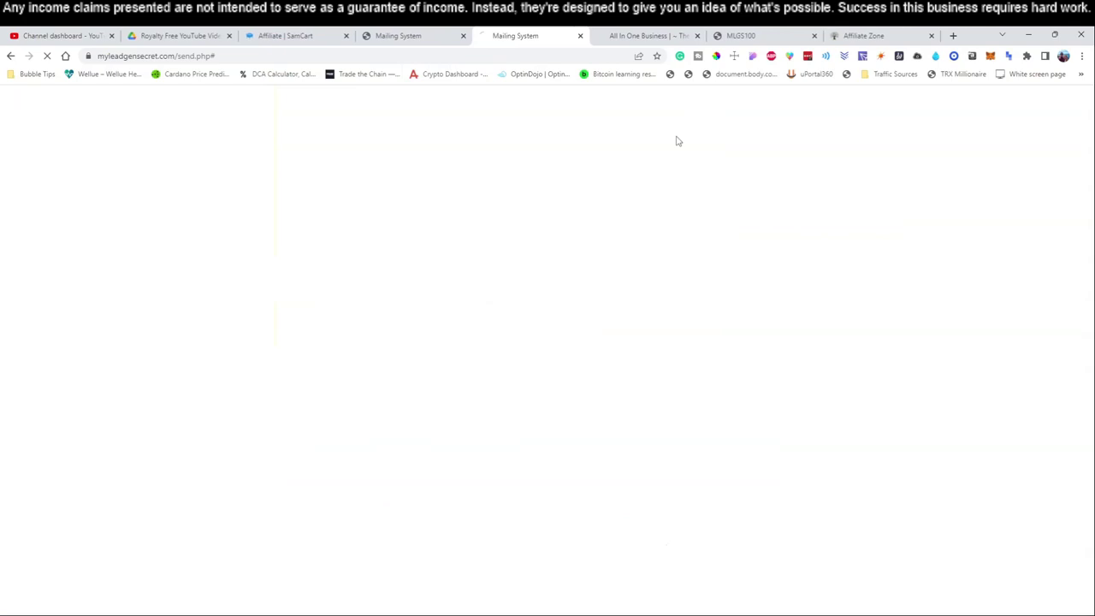
pyautogui.scroll(5, 813, 360)
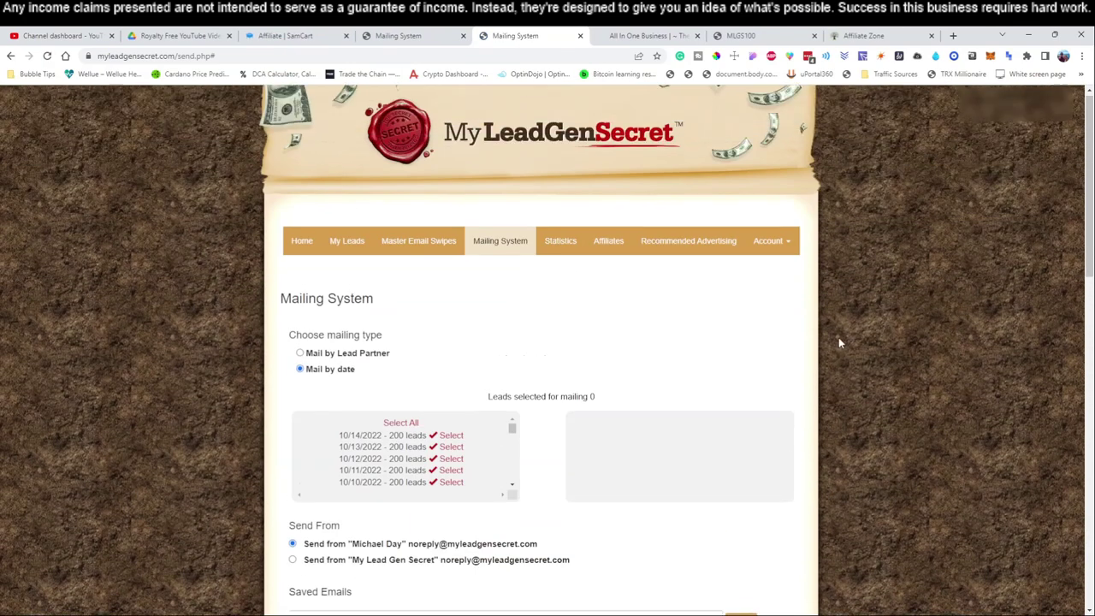
pyautogui.click(428, 32)
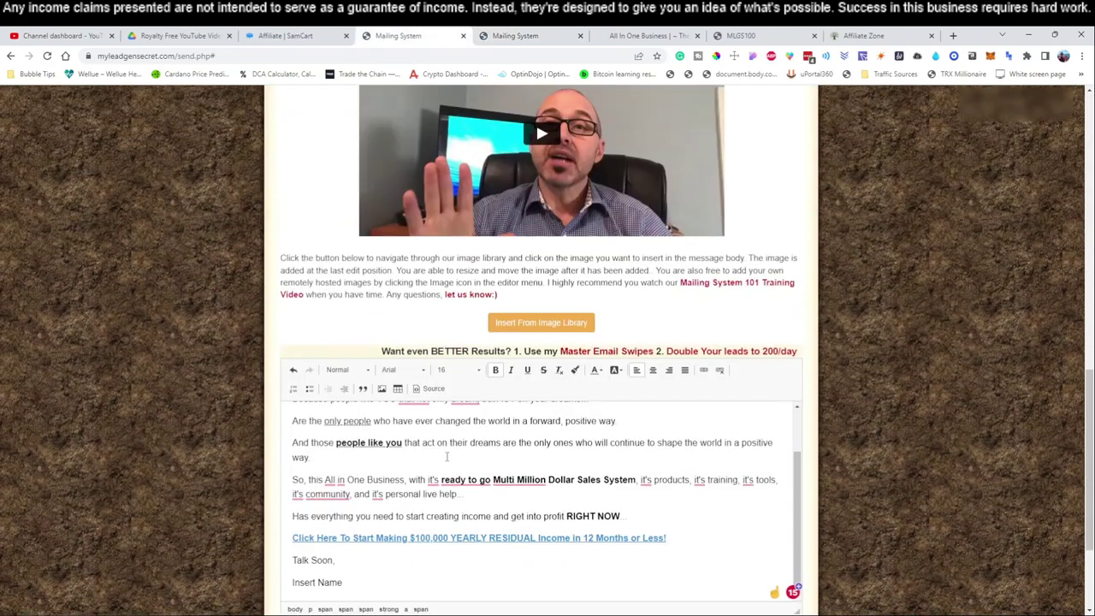
pyautogui.scroll(-2, 428, 393)
pyautogui.click(548, 35)
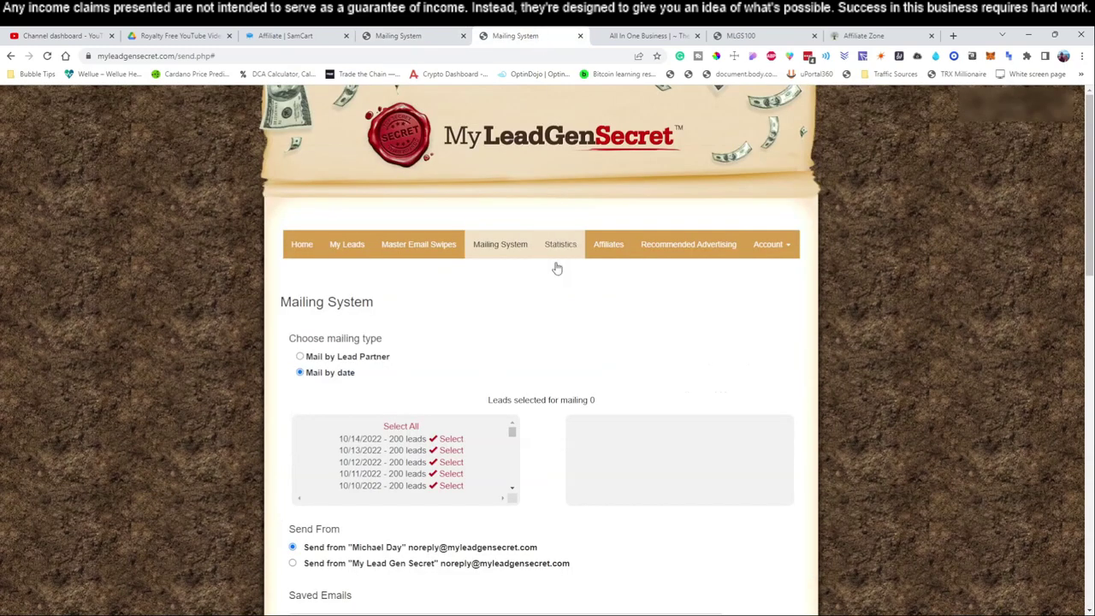
# Log out in the duplicated page and log back in to another My Lead Gen Secret account using its saved username and password.
pyautogui.click(784, 249)
pyautogui.click(794, 301)
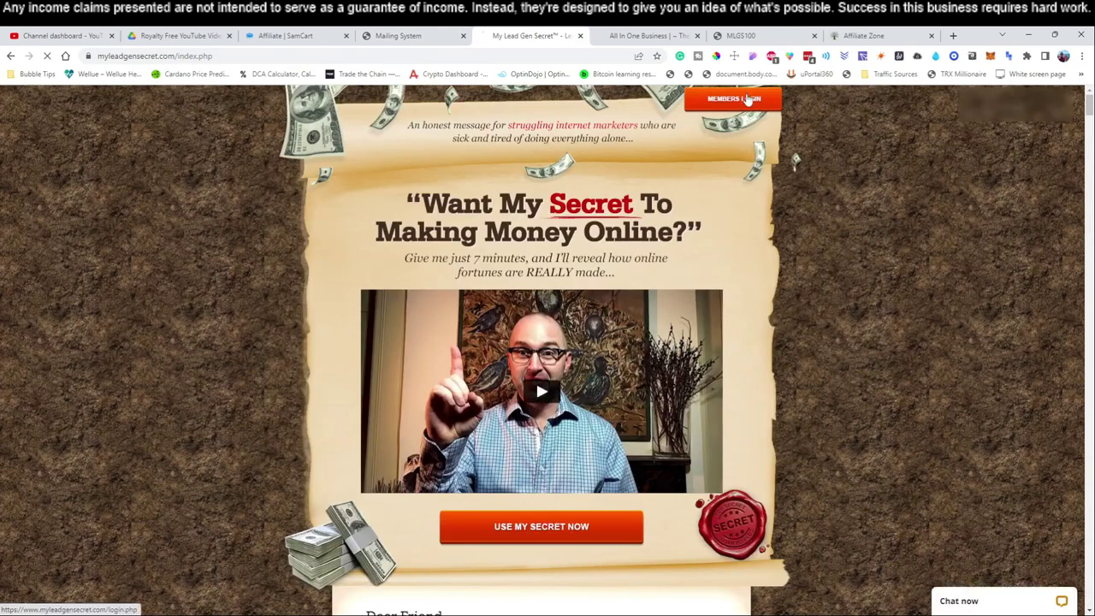
pyautogui.click(734, 98)
pyautogui.click(485, 336)
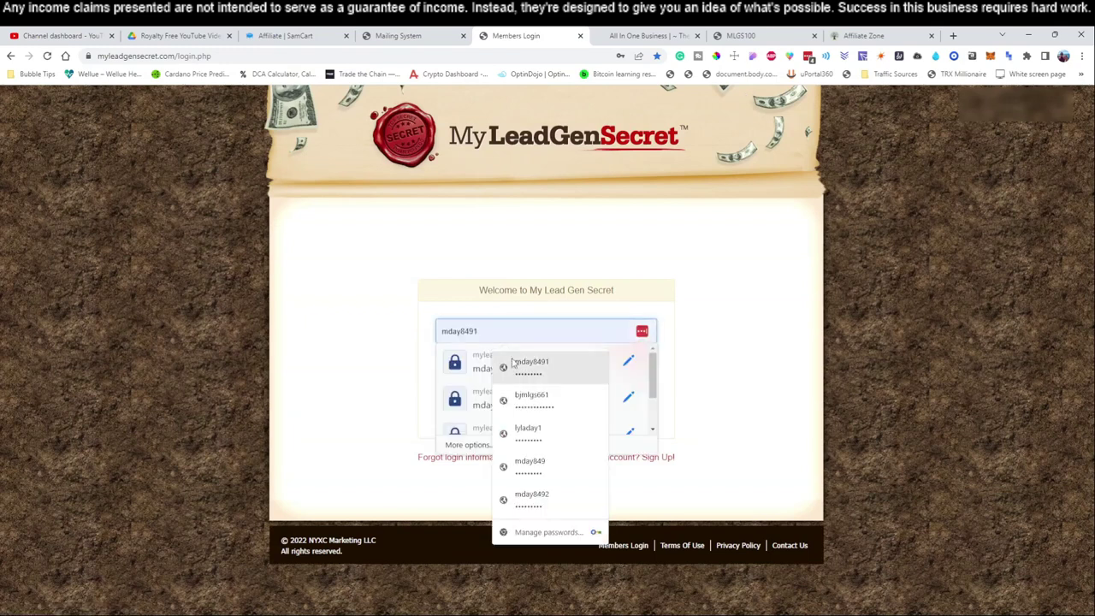
pyautogui.click(528, 386)
pyautogui.click(497, 406)
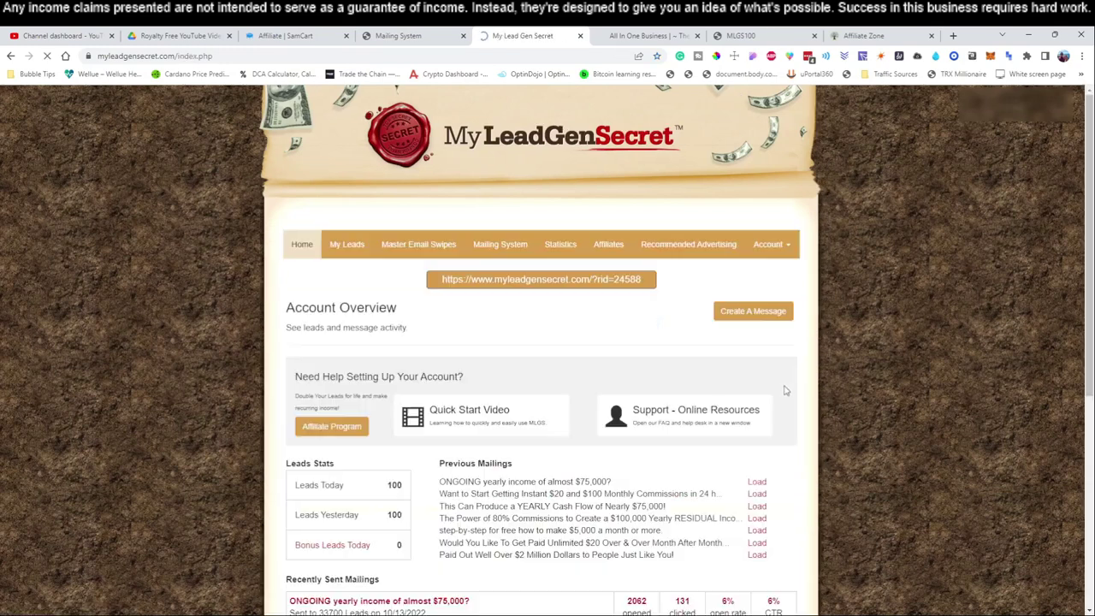
# Open the second account's Mailing System and select all of its leads by date for mailing.
pyautogui.click(500, 244)
pyautogui.scroll(-2, 413, 258)
pyautogui.click(413, 256)
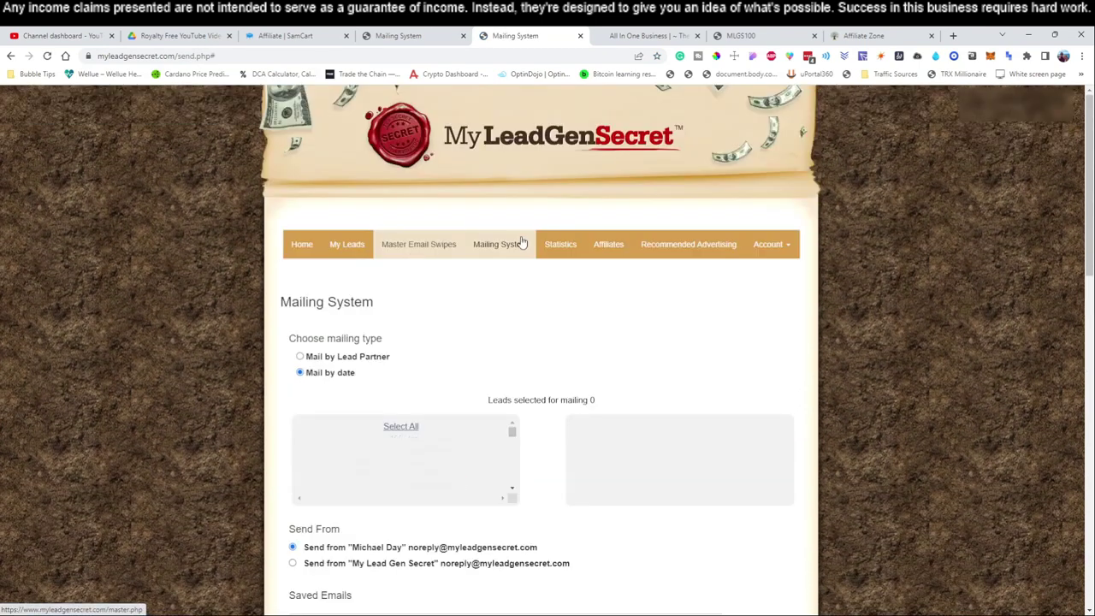
# Copy the subject "$100,000 YEARLY RESIDUAL Income in 12 Months or Less!" from the original mailing into the second account's subject field.
pyautogui.click(398, 35)
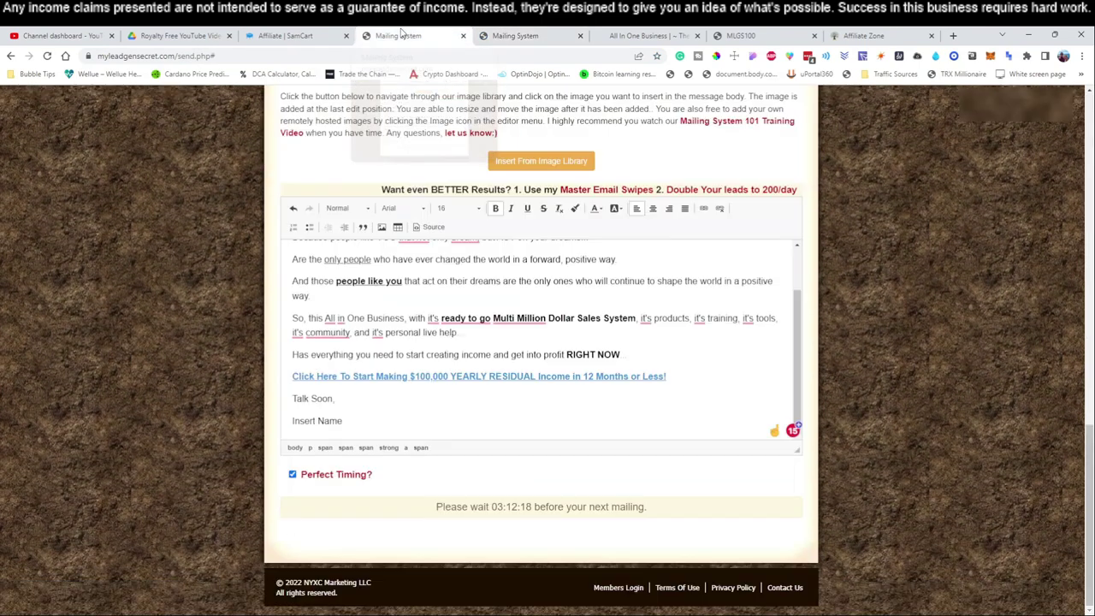
pyautogui.scroll(5, 409, 234)
pyautogui.hotkey('ctrl', 'c')
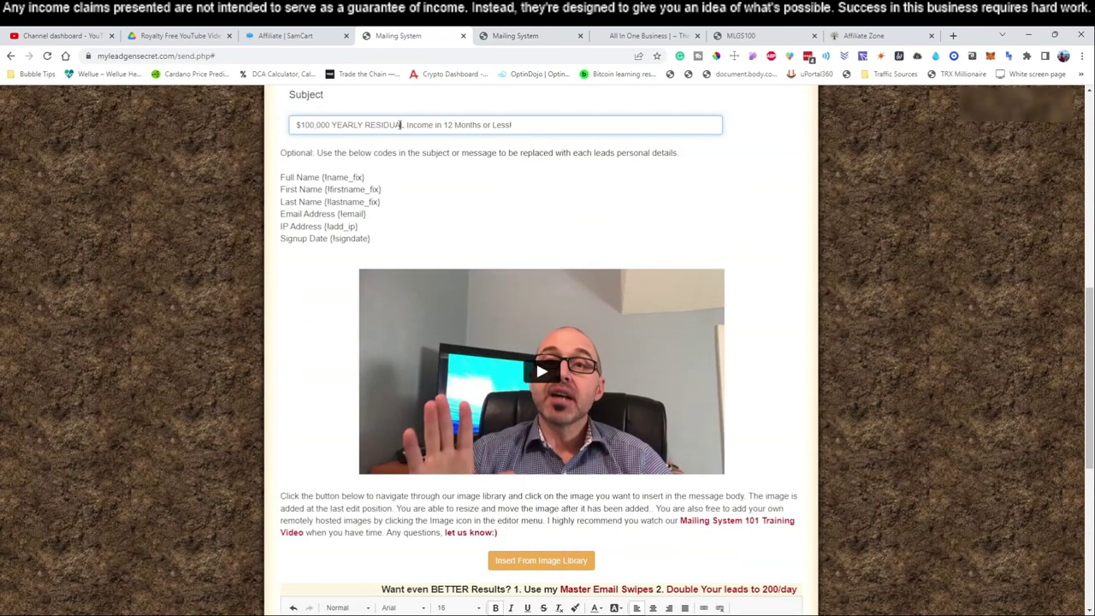
pyautogui.click(505, 36)
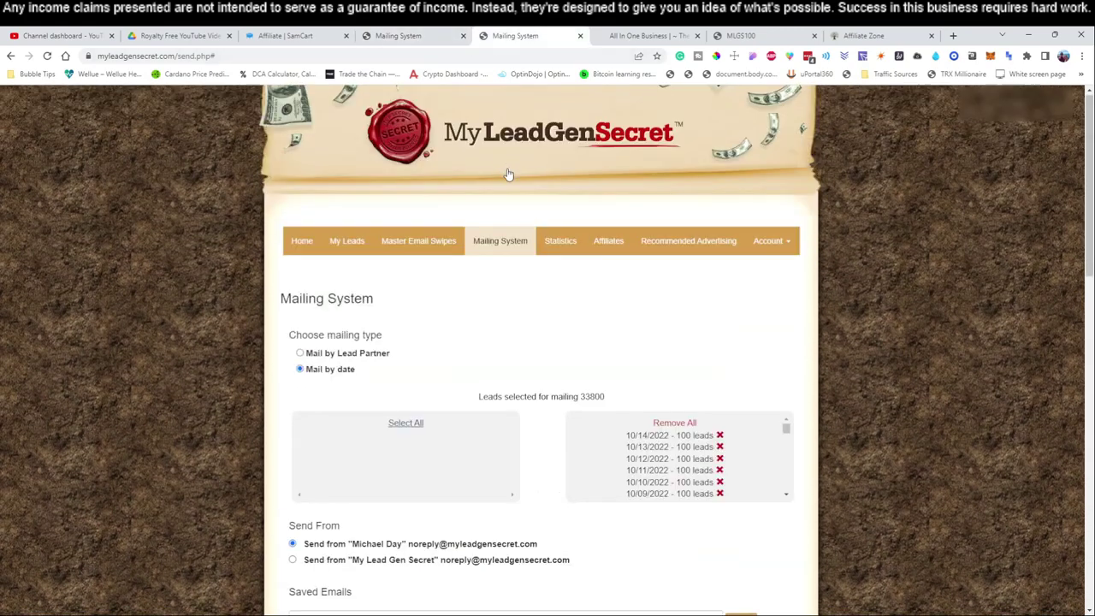
pyautogui.scroll(-5, 448, 290)
pyautogui.click(449, 290)
pyautogui.hotkey('ctrl', 'v')
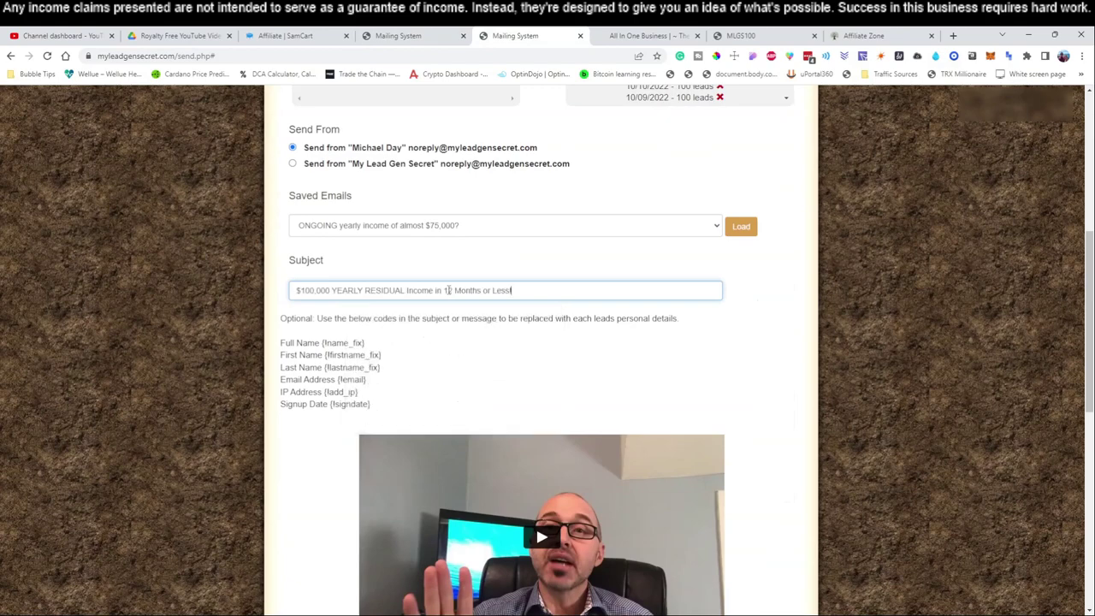
# Replace the second account's placeholder email body with the full body copied from the original mailing, and enable "Perfect Timing?".
pyautogui.click(399, 35)
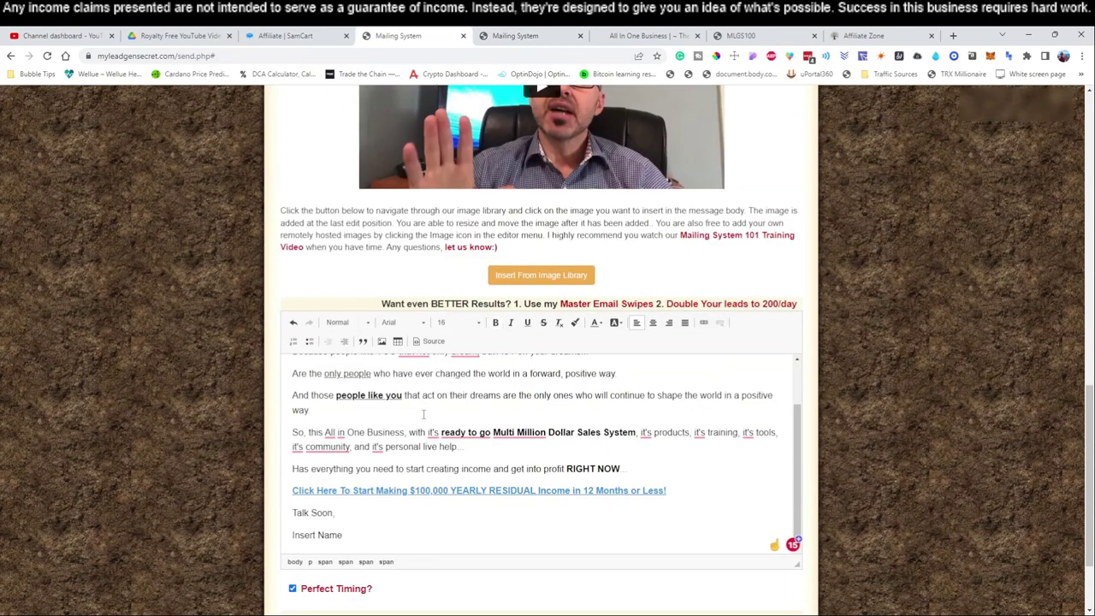
pyautogui.hotkey('ctrl', 'a')
pyautogui.click(503, 34)
pyautogui.scroll(-10, 551, 373)
pyautogui.hotkey('ctrl', 'a')
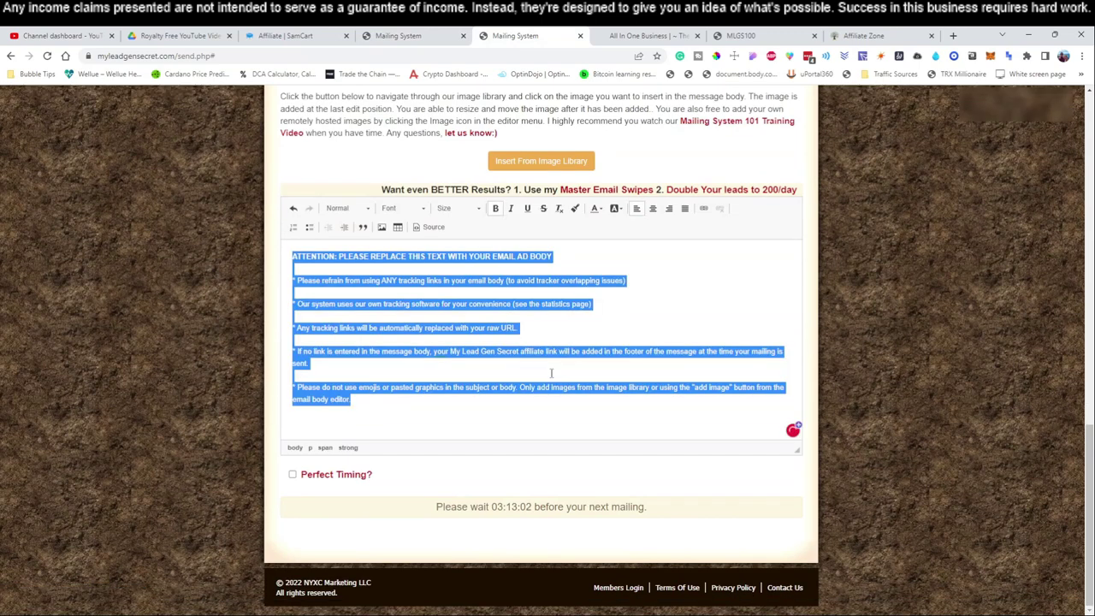
pyautogui.hotkey('ctrl', 'v')
pyautogui.click(292, 474)
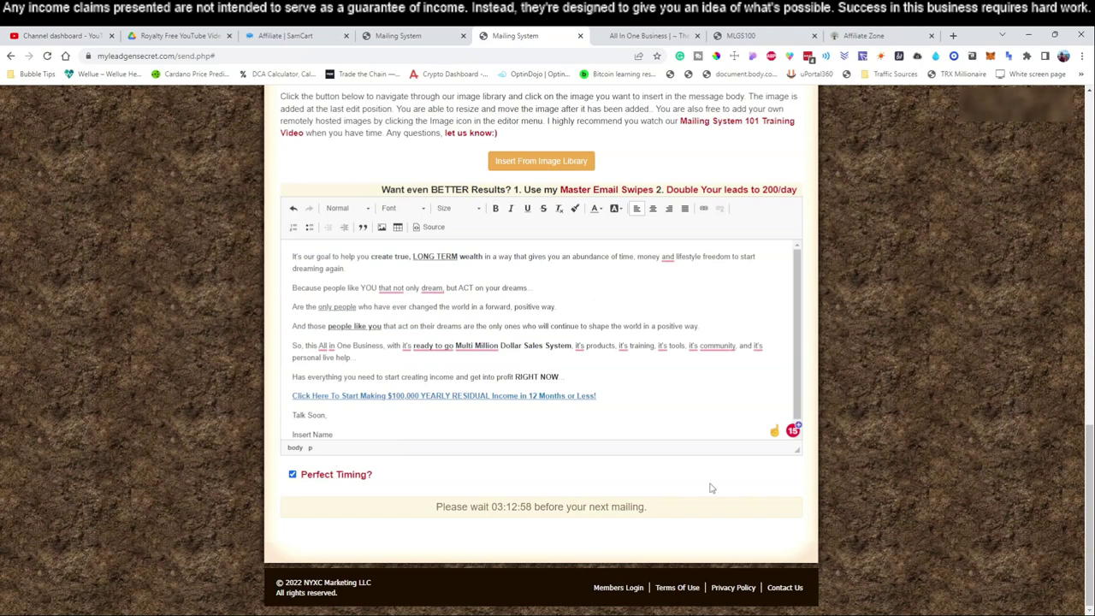
# Log out of the second My Lead Gen Secret account and log in to a third one with its saved username and password.
pyautogui.scroll(10, 741, 304)
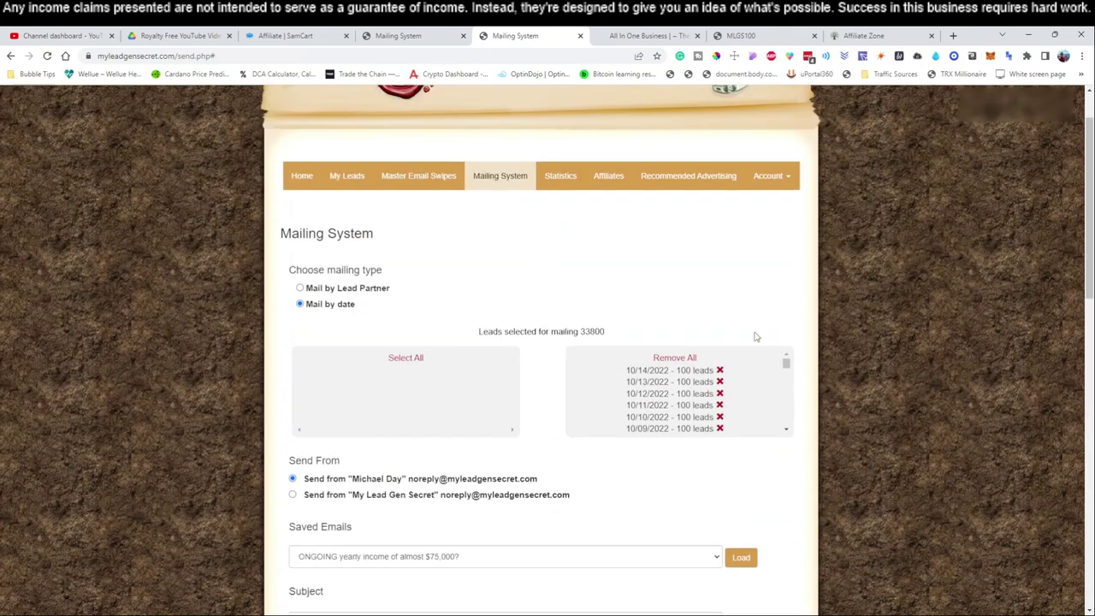
pyautogui.click(787, 244)
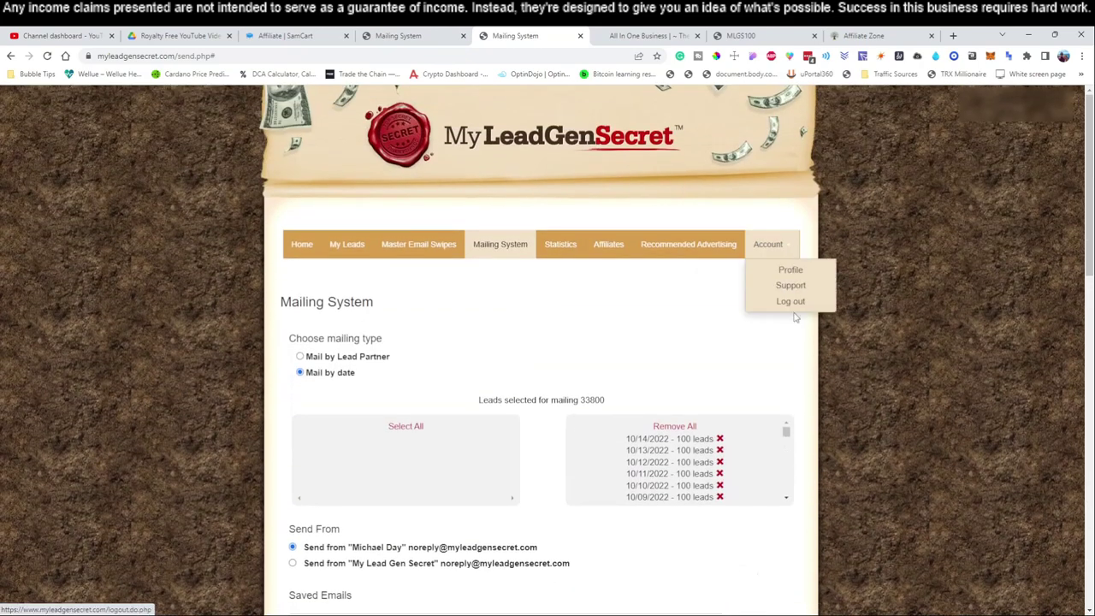
pyautogui.scroll(-8, 433, 399)
pyautogui.scroll(-3, 453, 471)
pyautogui.scroll(10, 728, 343)
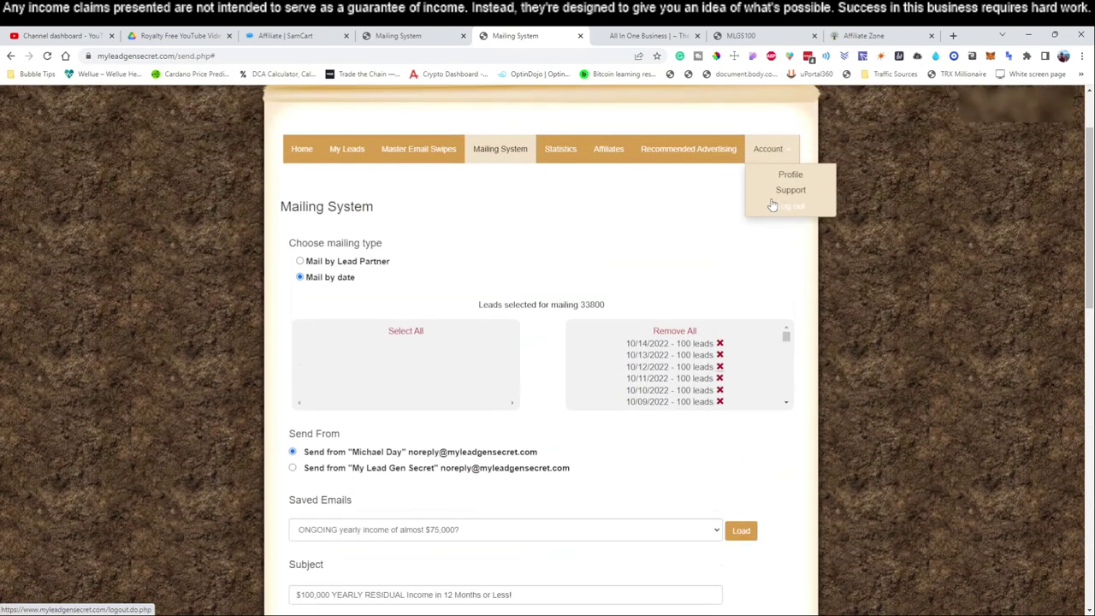
pyautogui.click(775, 209)
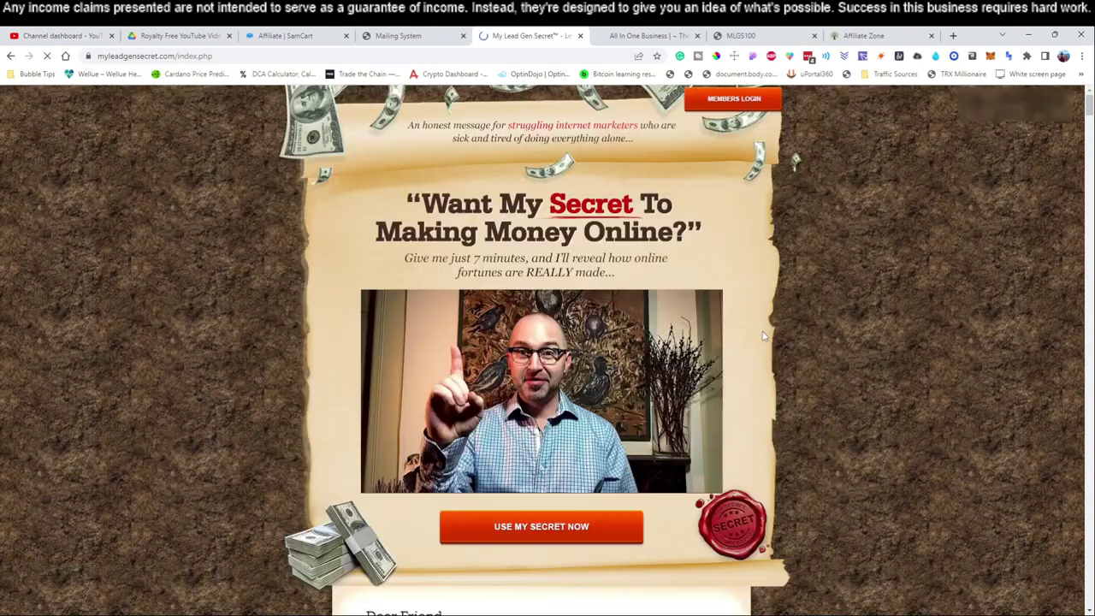
pyautogui.click(726, 98)
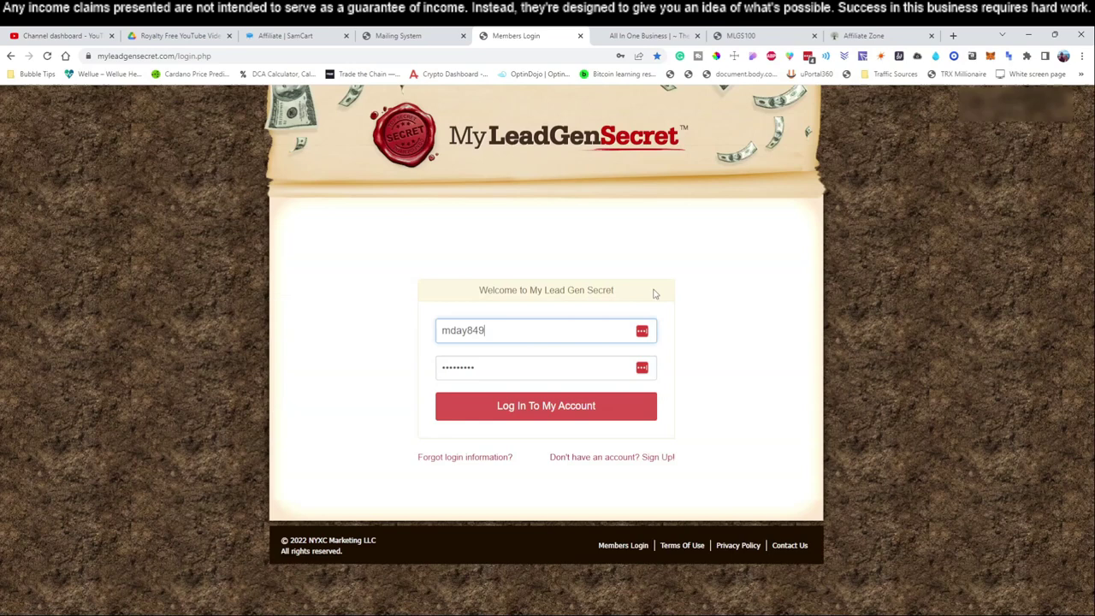
pyautogui.click(568, 330)
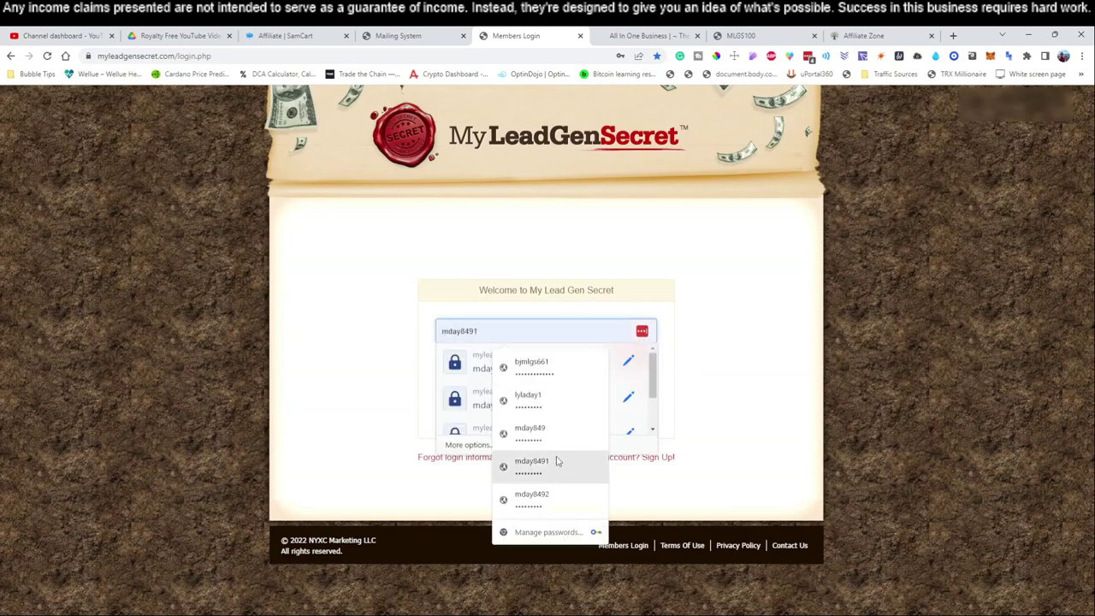
pyautogui.write('1')
pyautogui.click(581, 412)
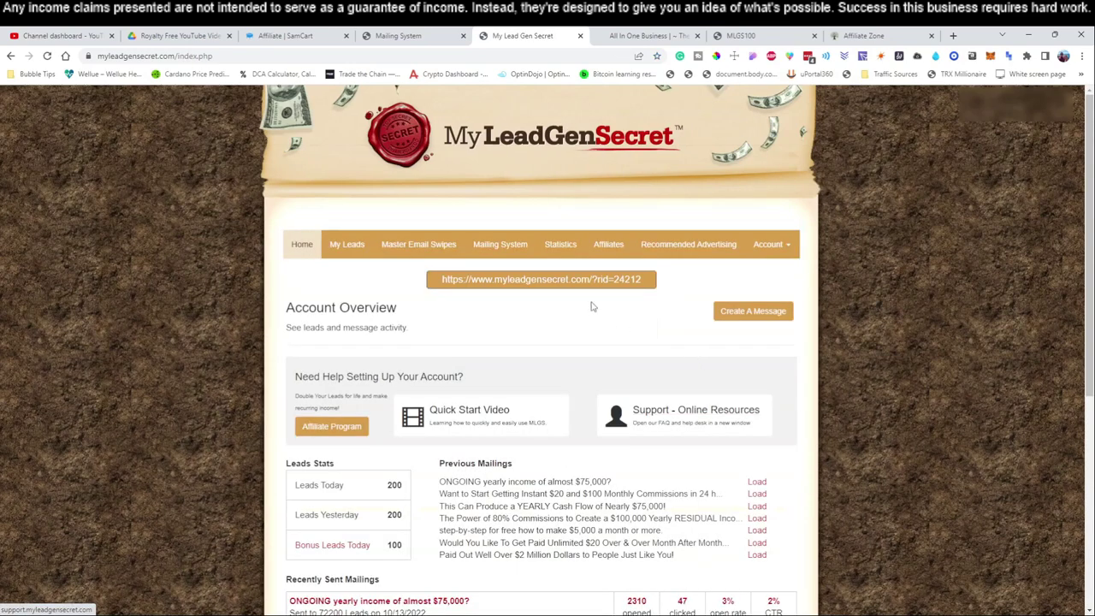
# Open the third account's Mailing System, replace the placeholder email body with the copied message, and enable "Perfect Timing?".
pyautogui.click(503, 255)
pyautogui.scroll(-10, 605, 357)
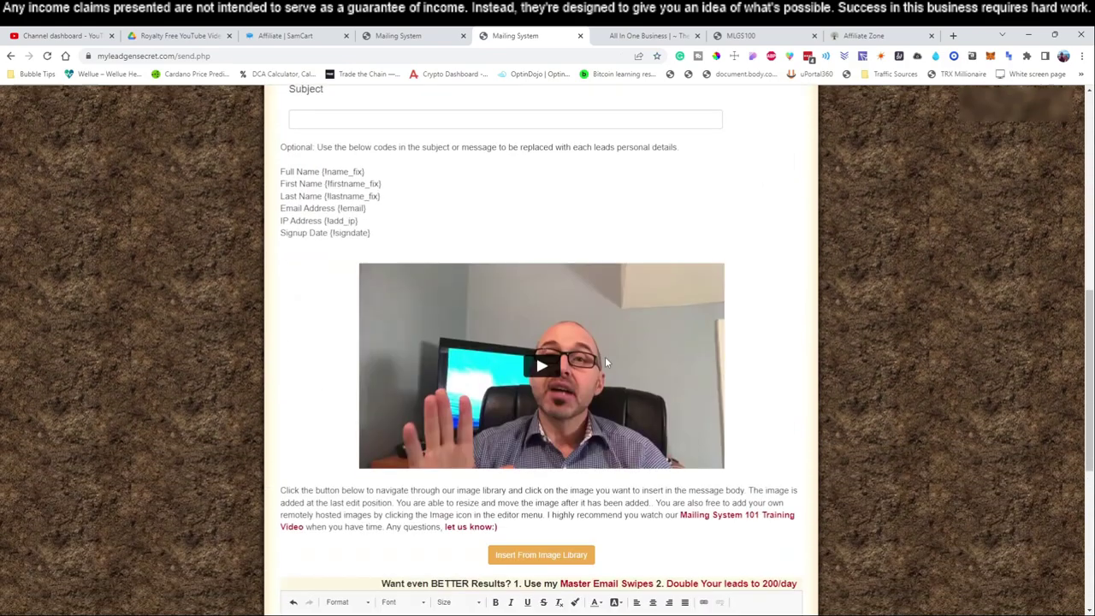
pyautogui.scroll(-1, 599, 354)
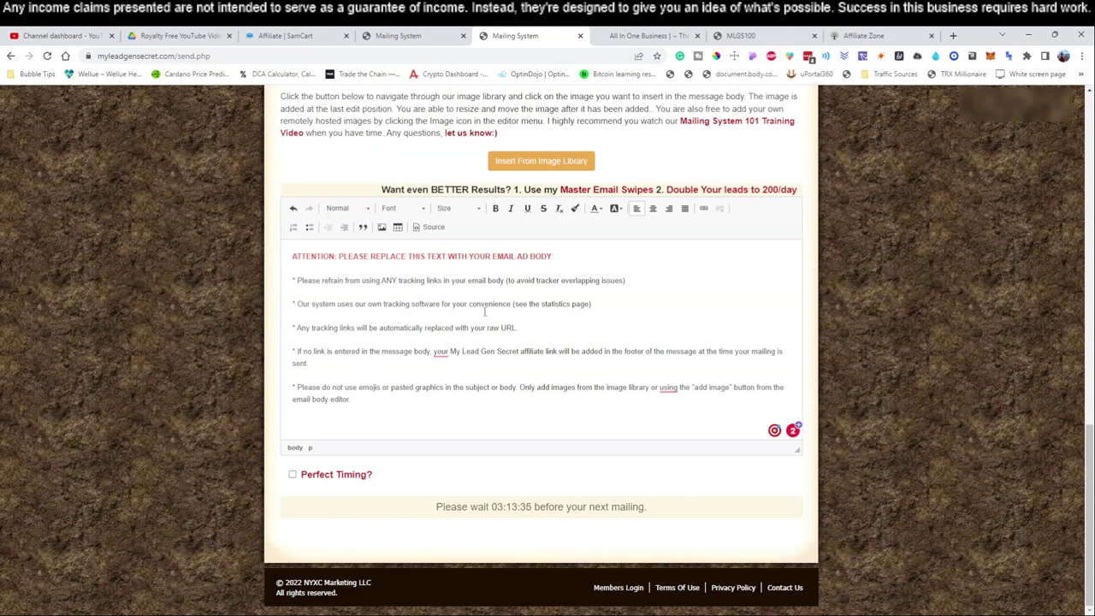
pyautogui.hotkey('ctrl', 'a')
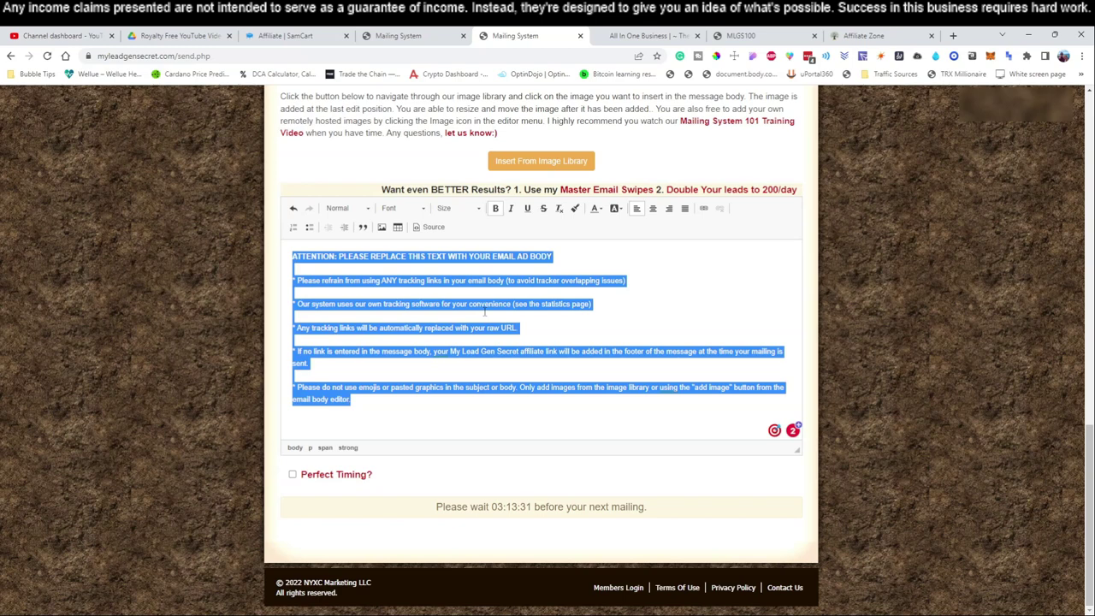
pyautogui.hotkey('ctrl', 'v')
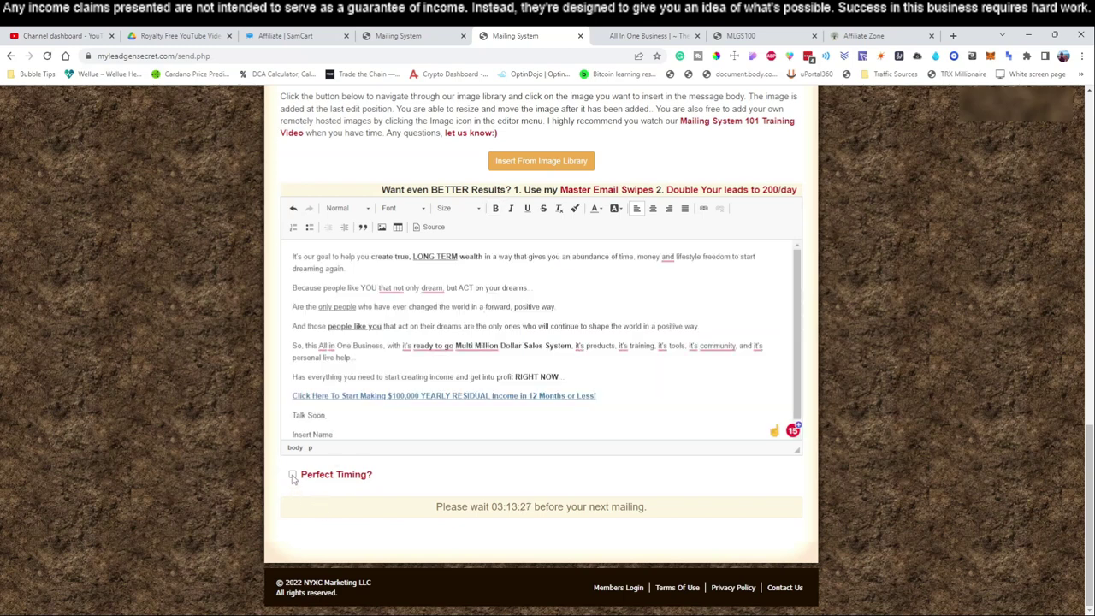
pyautogui.click(398, 35)
pyautogui.scroll(5, 406, 351)
pyautogui.tripleClick(406, 351)
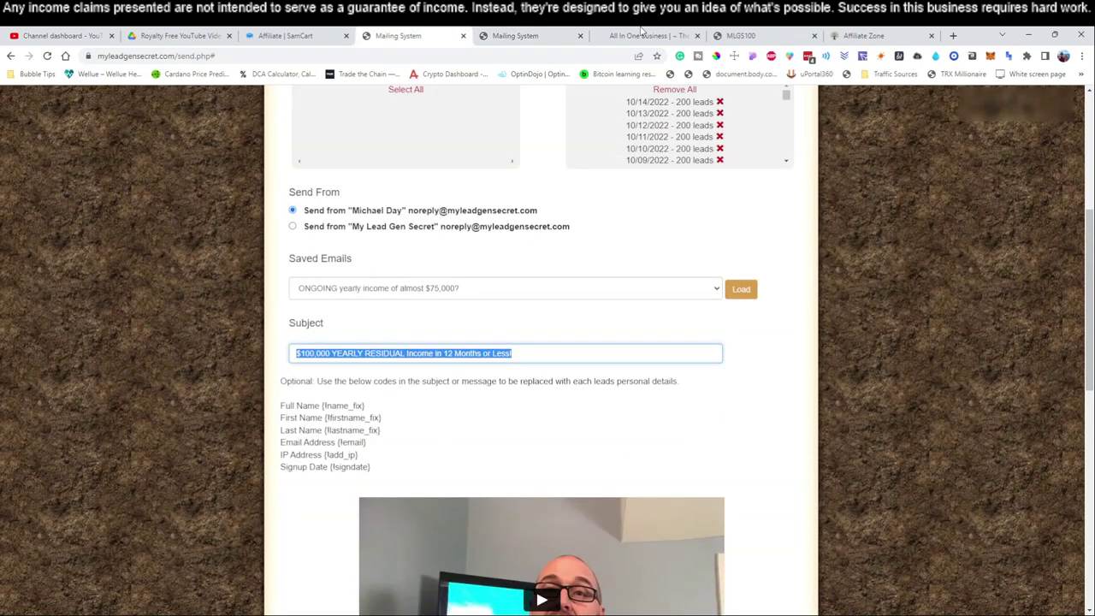
pyautogui.click(515, 35)
pyautogui.scroll(5, 475, 573)
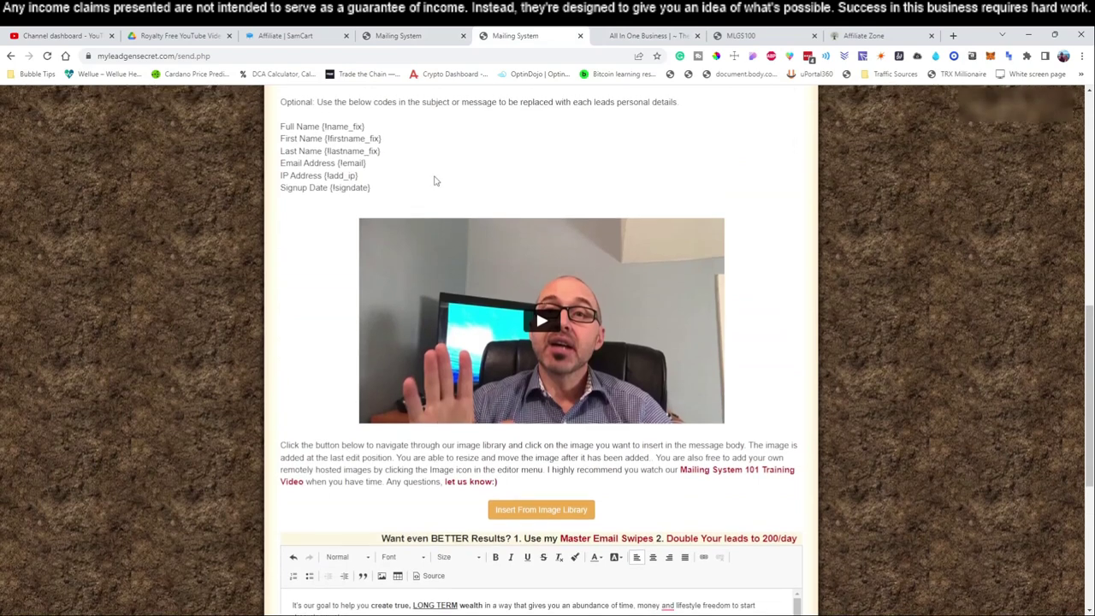
pyautogui.scroll(2, 434, 180)
pyautogui.click(425, 248)
pyautogui.write("It's our goal to help you create true, LONG TERM wealth in a way that gives you")
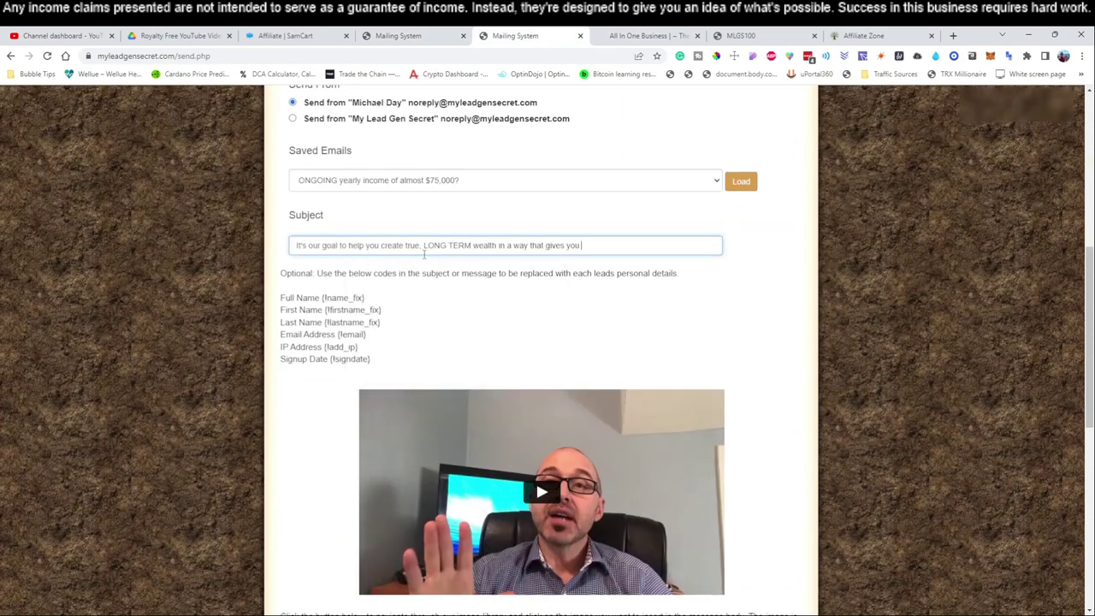
pyautogui.hotkey('ctrl', 'z')
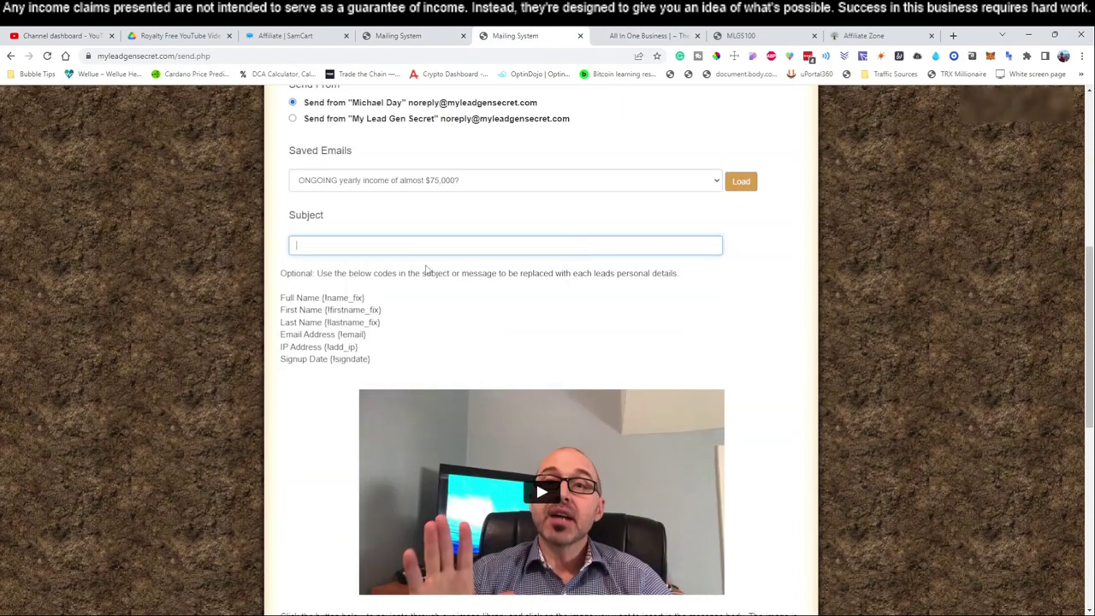
# Copy the subject "$100,000 YEARLY RESIDUAL Income in 12 Months or Less!" from the original mailing into the third account's subject field.
pyautogui.click(398, 36)
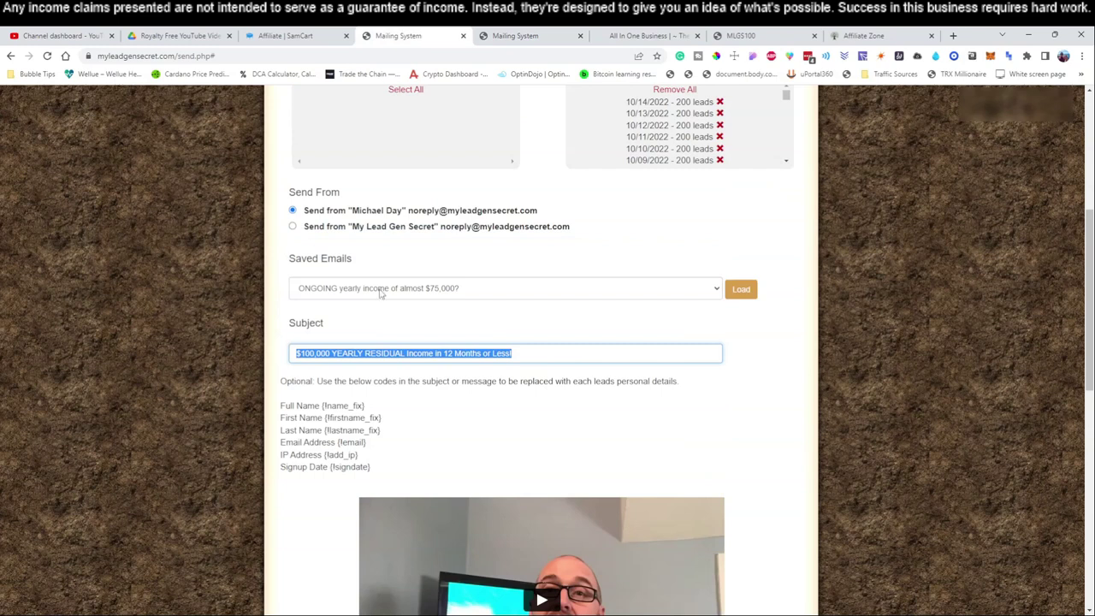
pyautogui.tripleClick(385, 353)
pyautogui.click(515, 35)
pyautogui.click(468, 245)
pyautogui.click(428, 274)
pyautogui.scroll(-6, 704, 343)
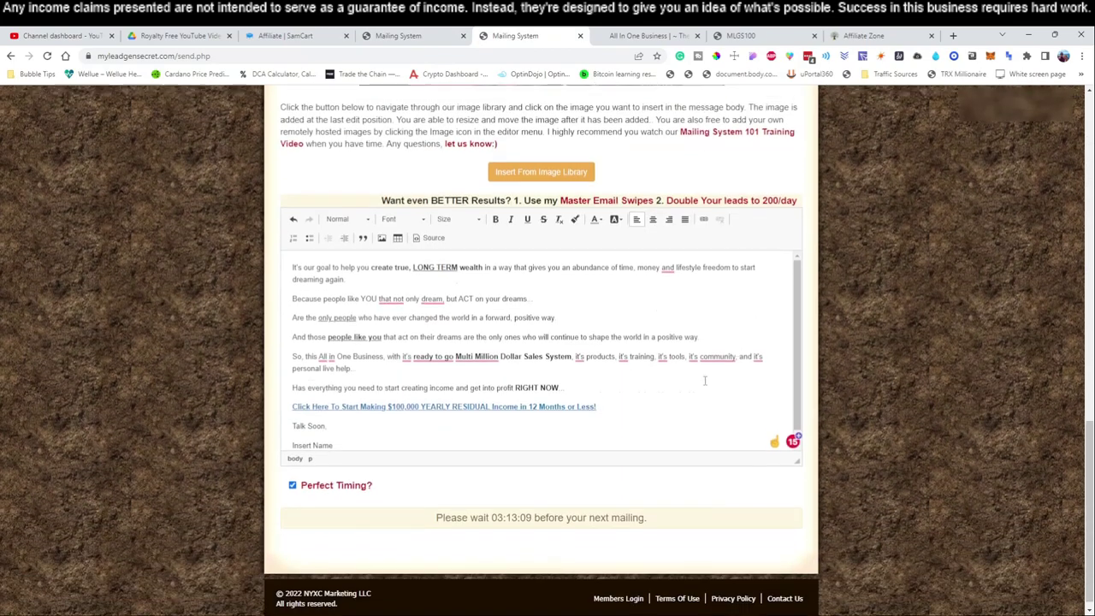
# Select all of the third account's leads by date for the mailing.
pyautogui.scroll(10, 777, 256)
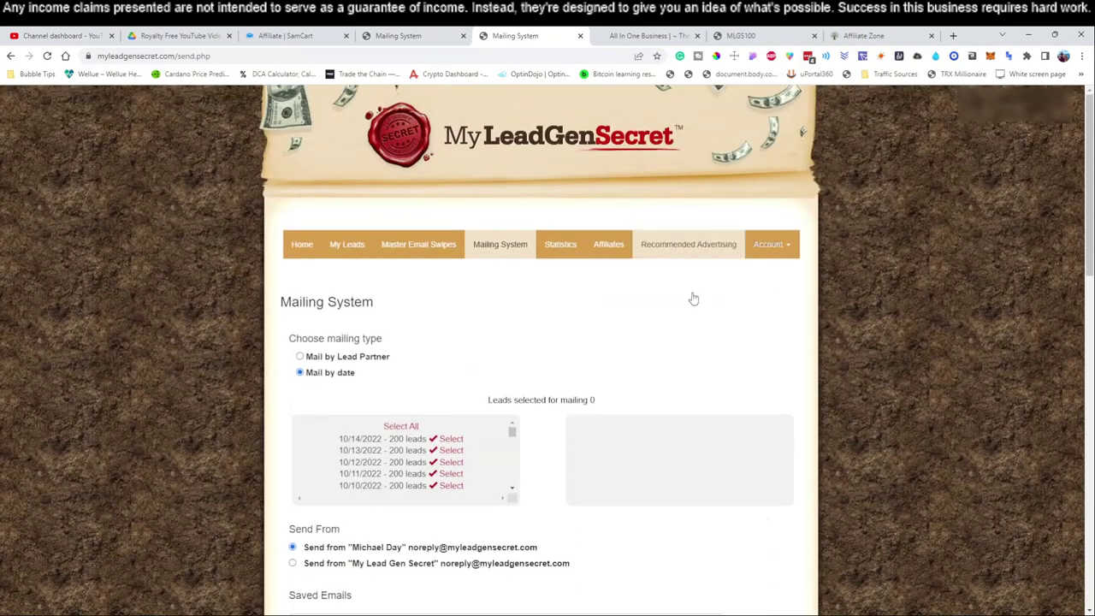
pyautogui.click(770, 243)
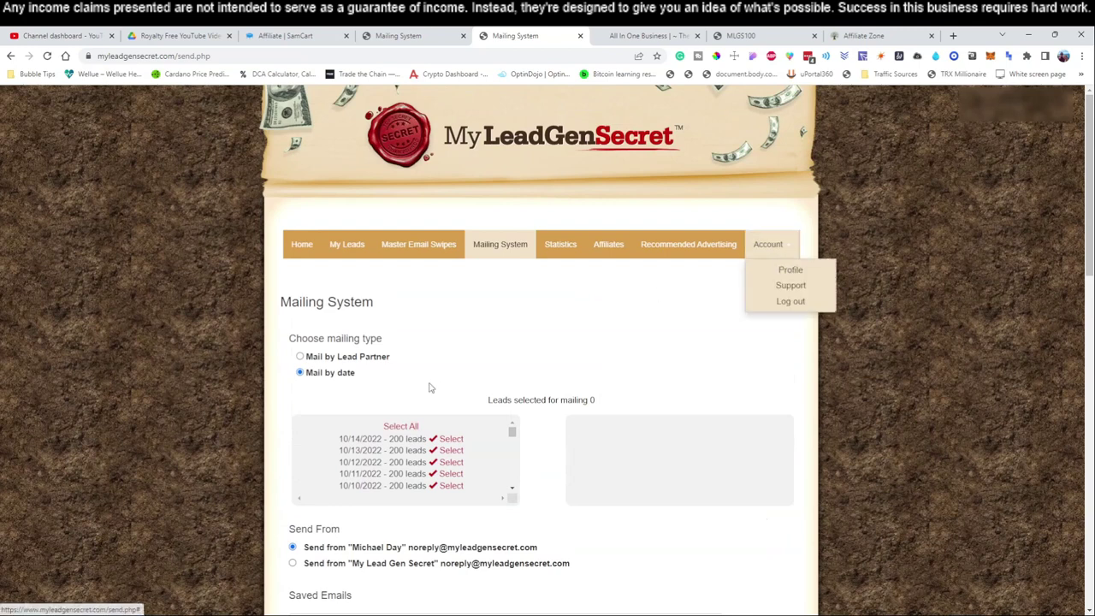
pyautogui.click(411, 429)
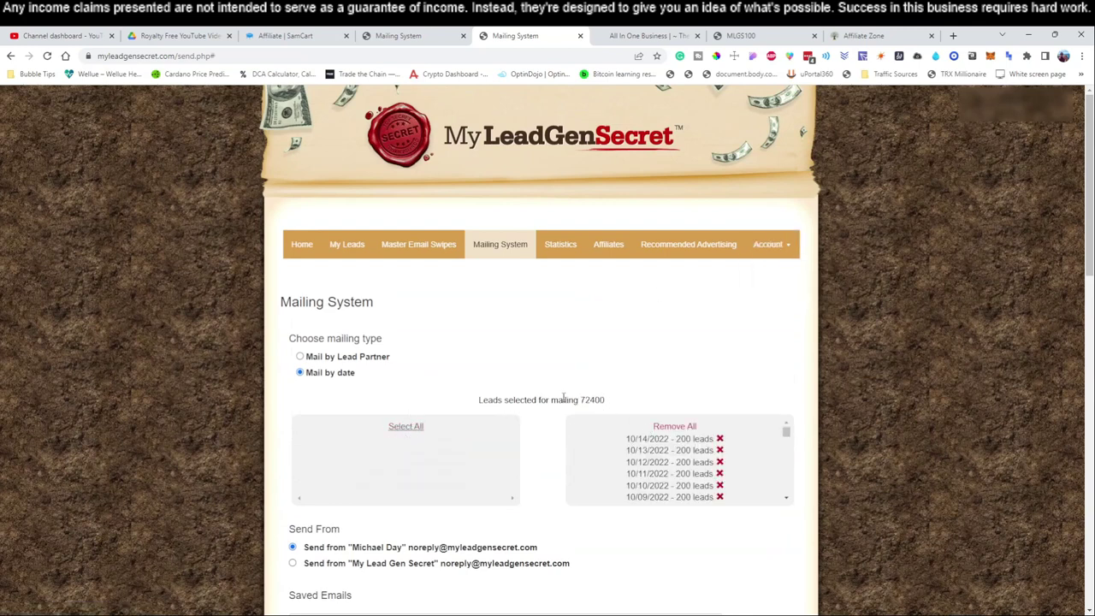
# Log out of the third account and log in to a fourth My Lead Gen Secret account with its saved username and password.
pyautogui.click(774, 246)
pyautogui.click(777, 301)
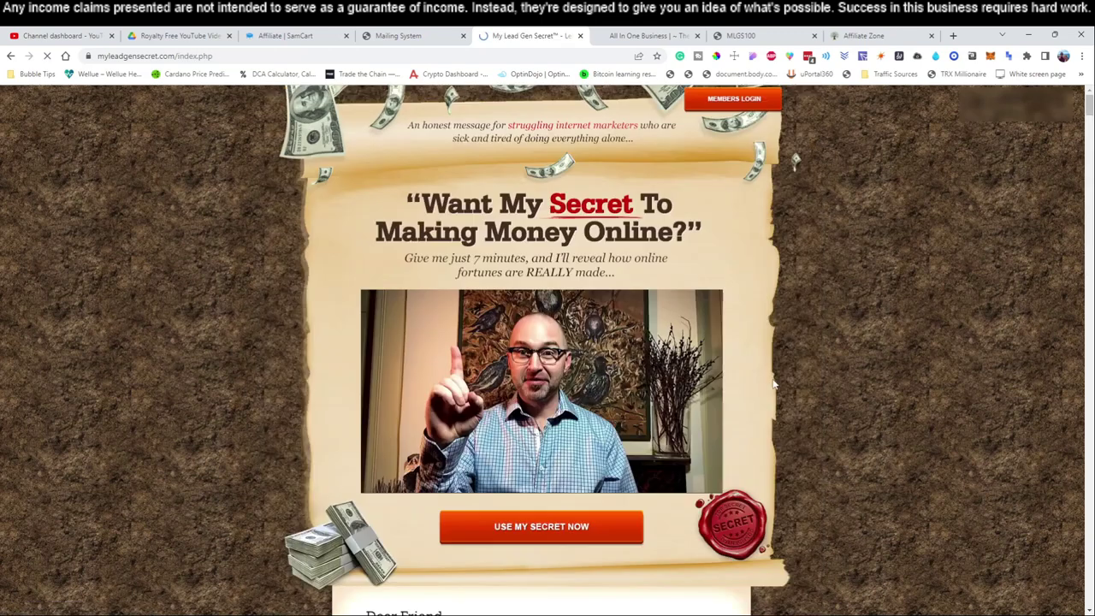
pyautogui.click(733, 98)
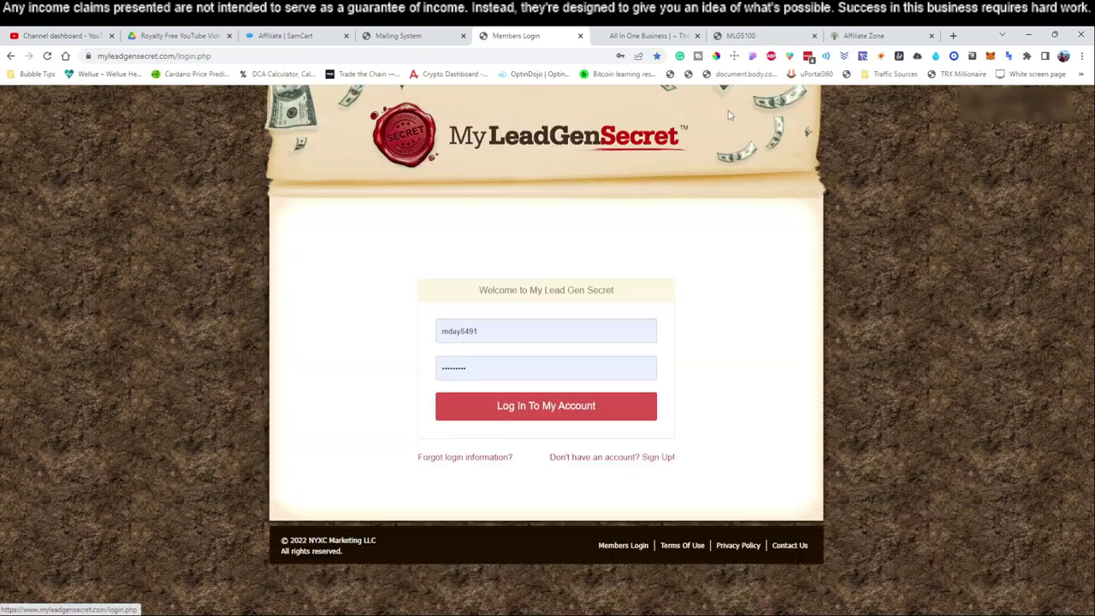
pyautogui.click(535, 330)
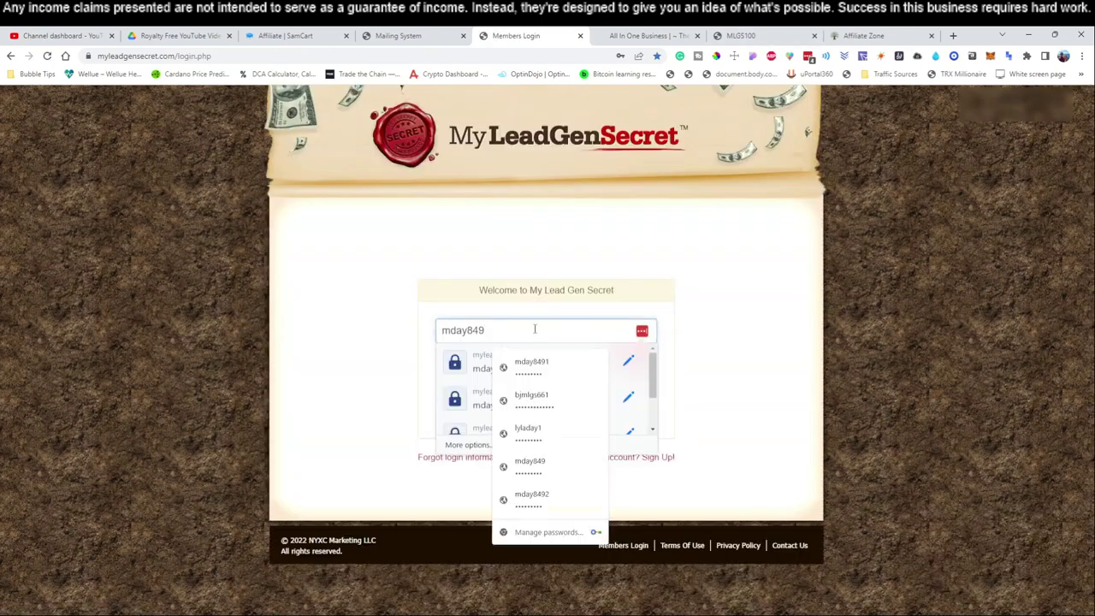
pyautogui.click(531, 492)
pyautogui.click(527, 410)
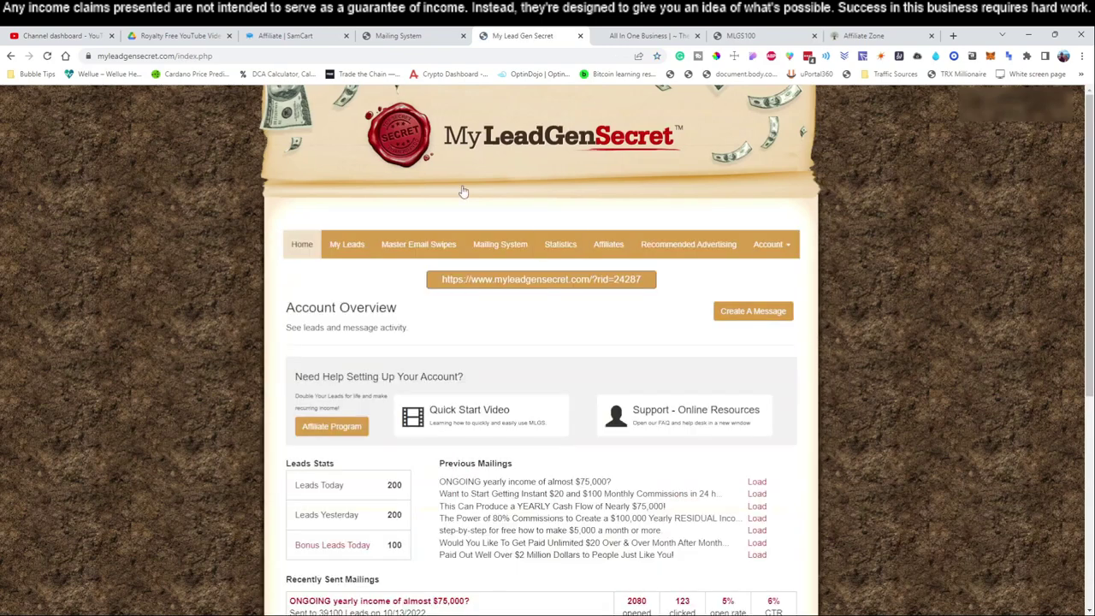
# Open the fourth account's Mailing System and select all of its leads by date for mailing.
pyautogui.click(488, 247)
pyautogui.scroll(-2, 479, 257)
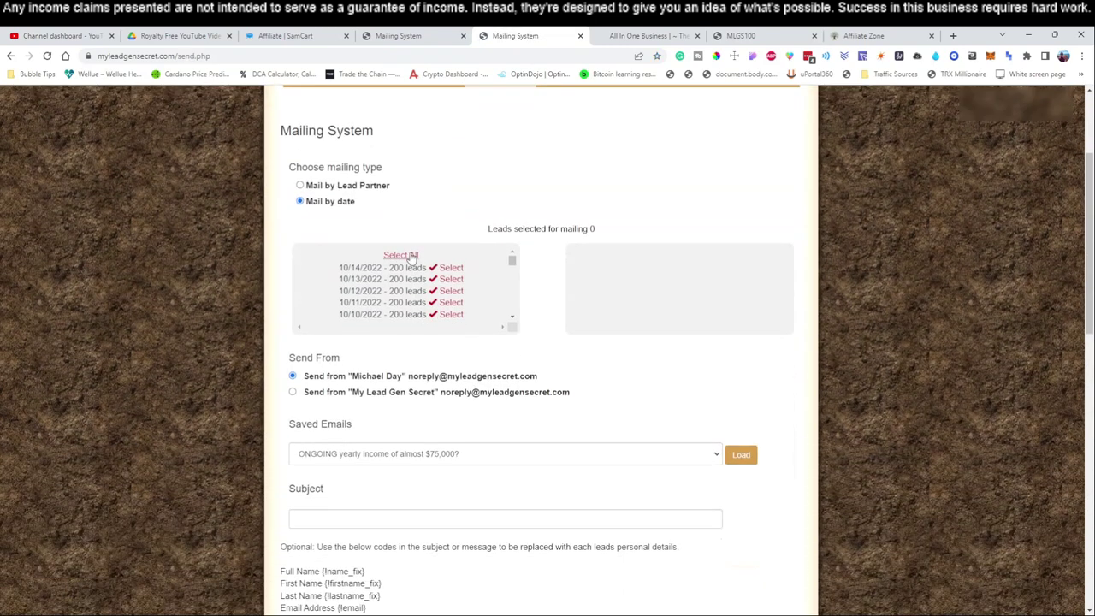
pyautogui.click(450, 249)
pyautogui.scroll(1, 457, 260)
pyautogui.scroll(-2, 457, 260)
# Fill the fourth account's subject field with the copied subject "$100,000 YEARLY RESIDUAL Income in 12 Months or Less!".
pyautogui.click(493, 404)
pyautogui.press('Down')
pyautogui.press('Return')
# Replace the fourth account's placeholder email body with the full body copied from the original mailing, and enable "Perfect Timing?".
pyautogui.hotkey('ctrl', 'a')
pyautogui.scroll(-1, 512, 389)
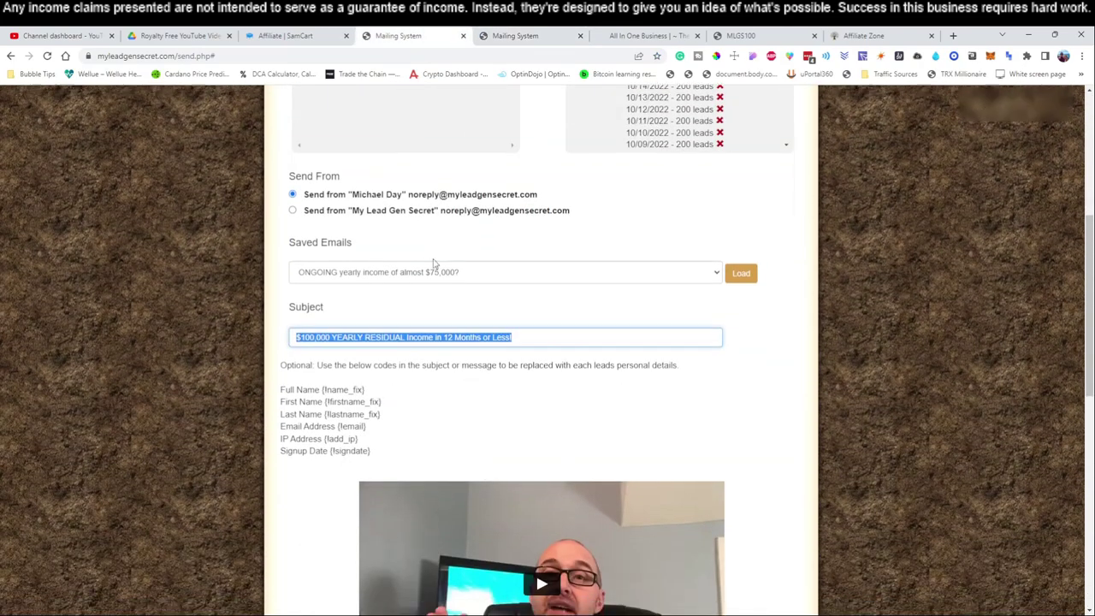
pyautogui.hotkey('ctrl', 'shift', 'Tab')
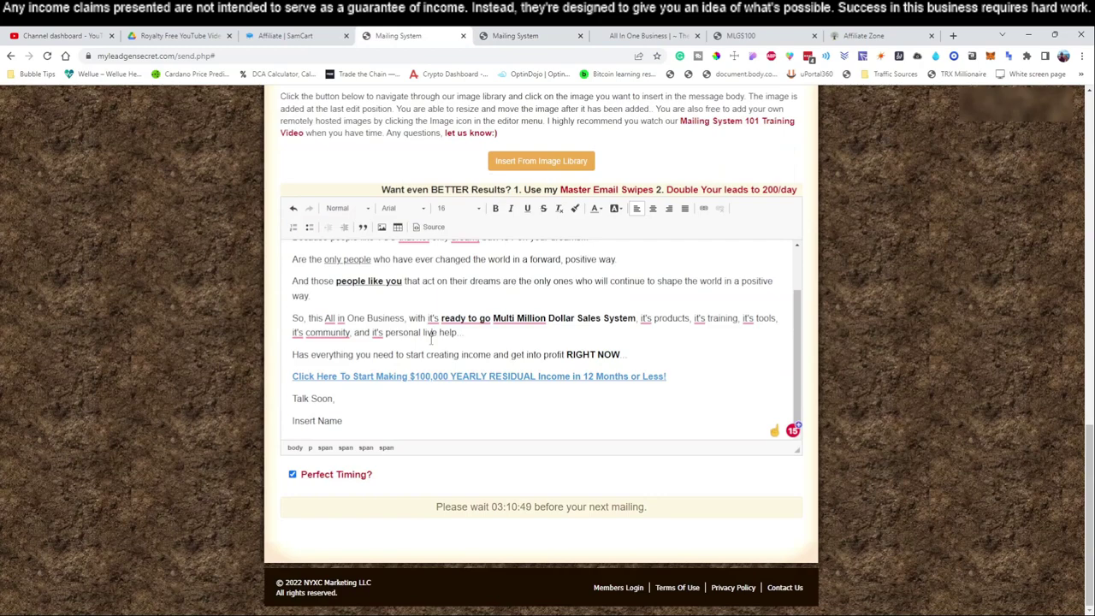
pyautogui.hotkey('ctrl', 'a')
pyautogui.click(518, 32)
pyautogui.scroll(-8, 476, 396)
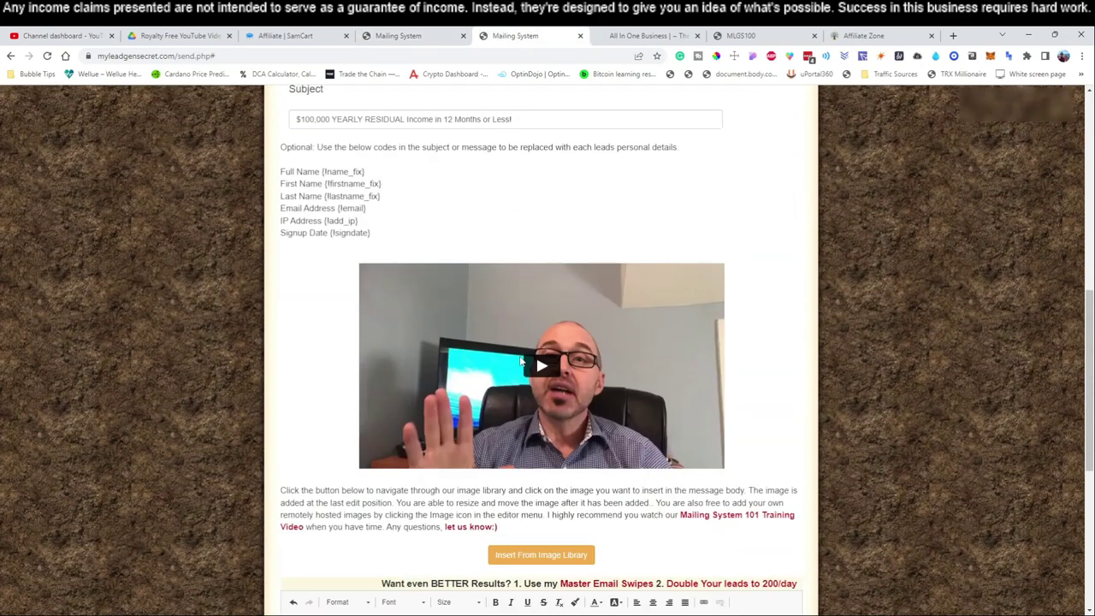
pyautogui.hotkey('ctrl', 'a')
pyautogui.hotkey('ctrl', 'v')
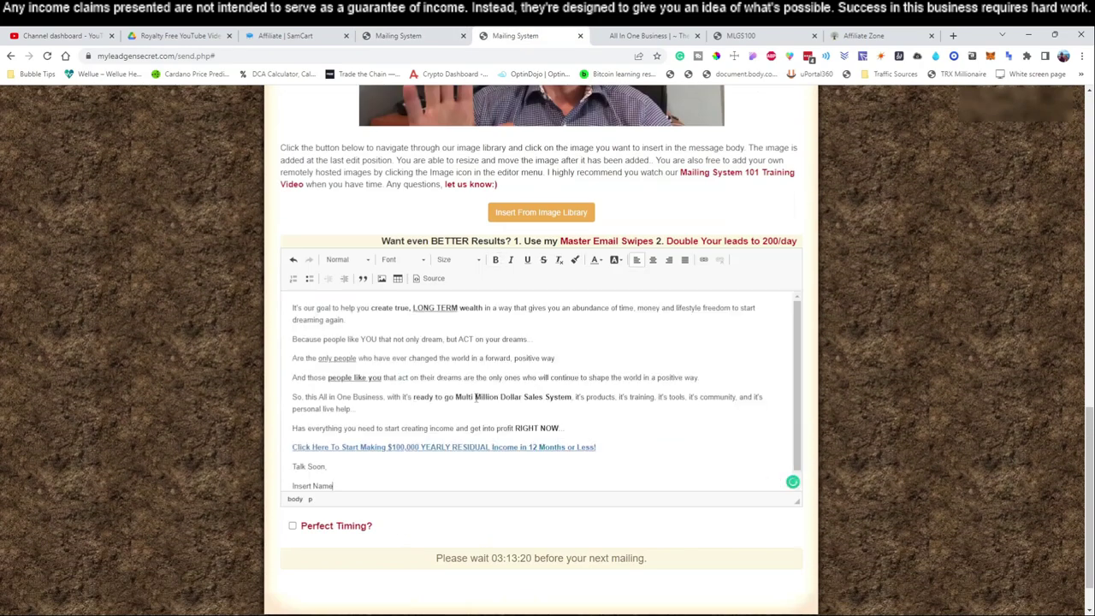
pyautogui.click(292, 526)
pyautogui.scroll(-1, 684, 535)
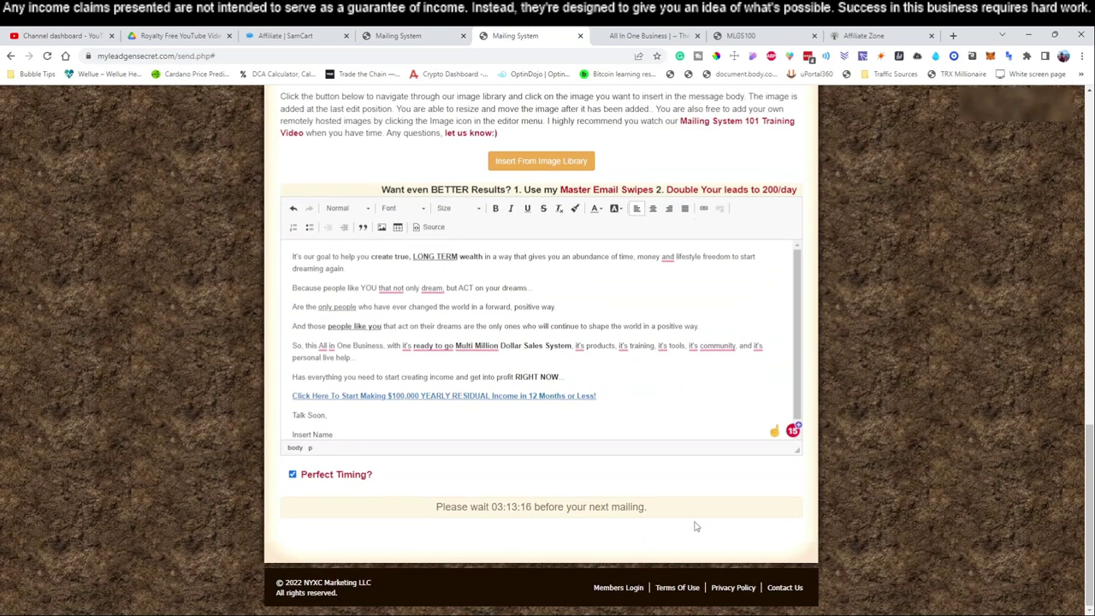
pyautogui.scroll(15, 698, 484)
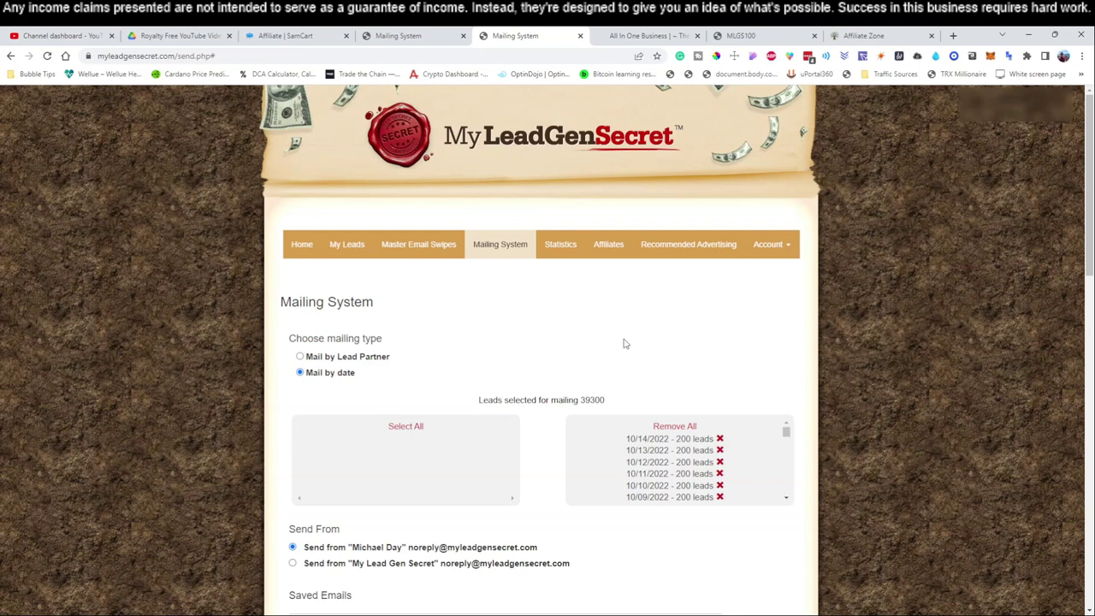
# Switch to the SamCart affiliate dashboard, set the commissions date range to Sep 01, 2022 - Sep 30, 2022, and examine the total commissions.
pyautogui.click(307, 38)
pyautogui.click(1065, 127)
pyautogui.scroll(2, 949, 154)
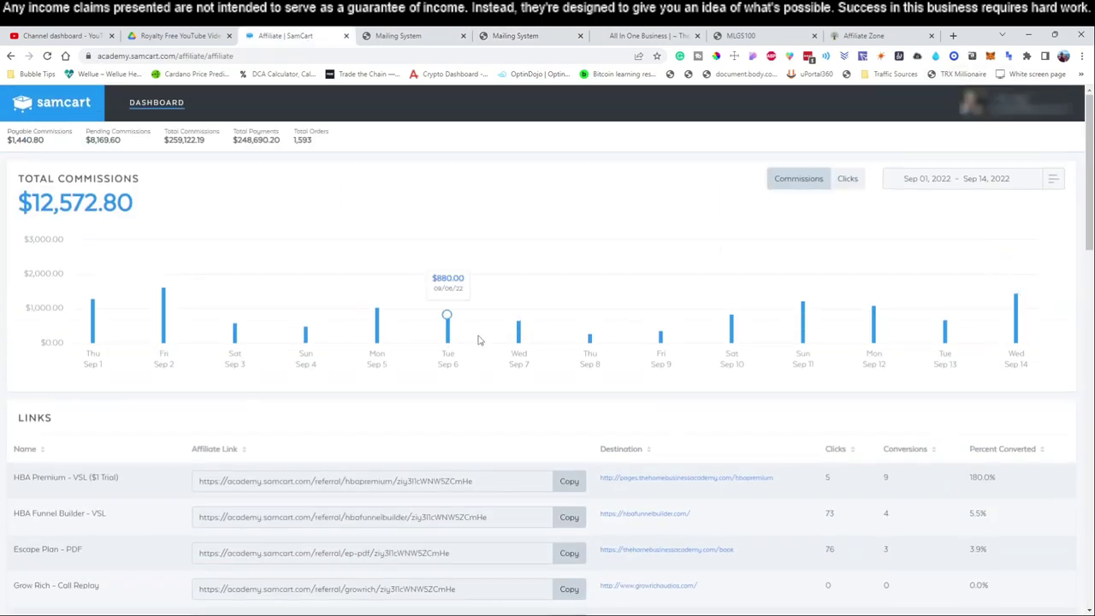
pyautogui.click(976, 182)
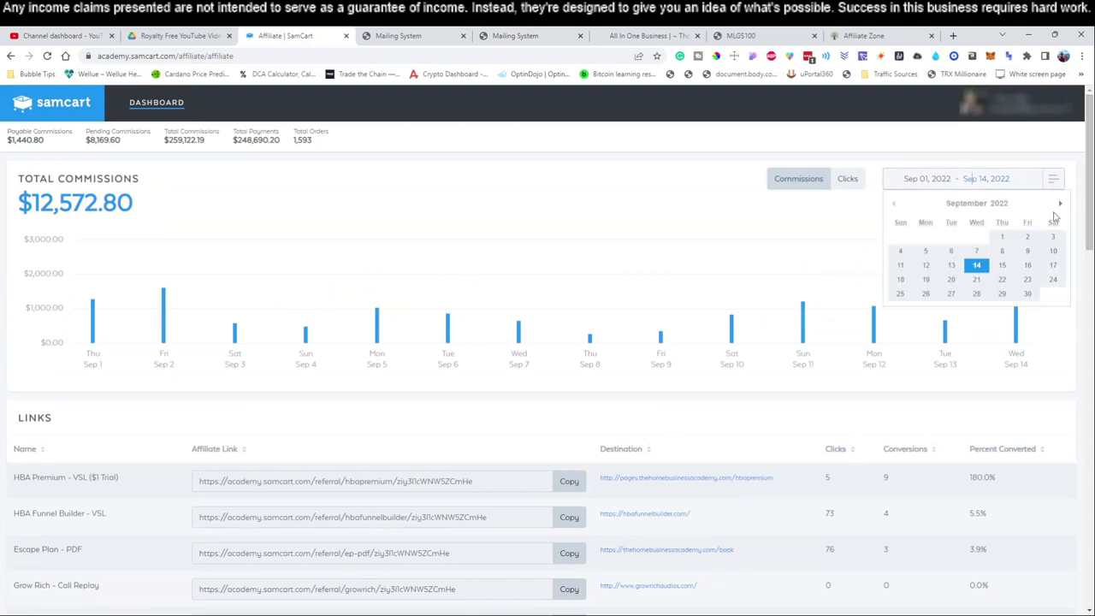
pyautogui.click(1027, 293)
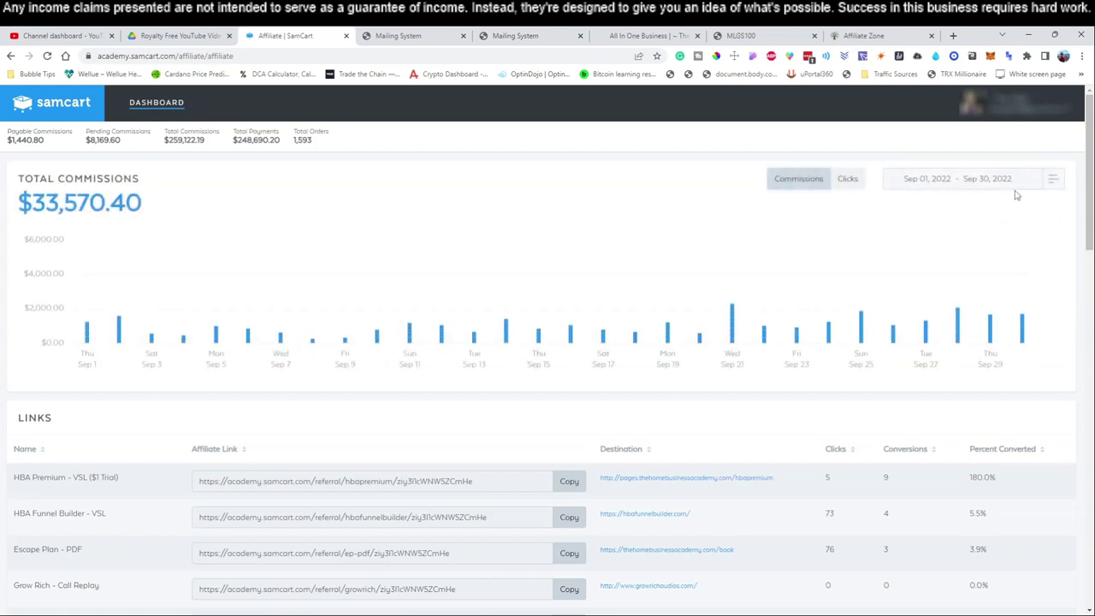
pyautogui.moveTo(35, 199); pyautogui.dragTo(153, 205)
pyautogui.click(220, 205)
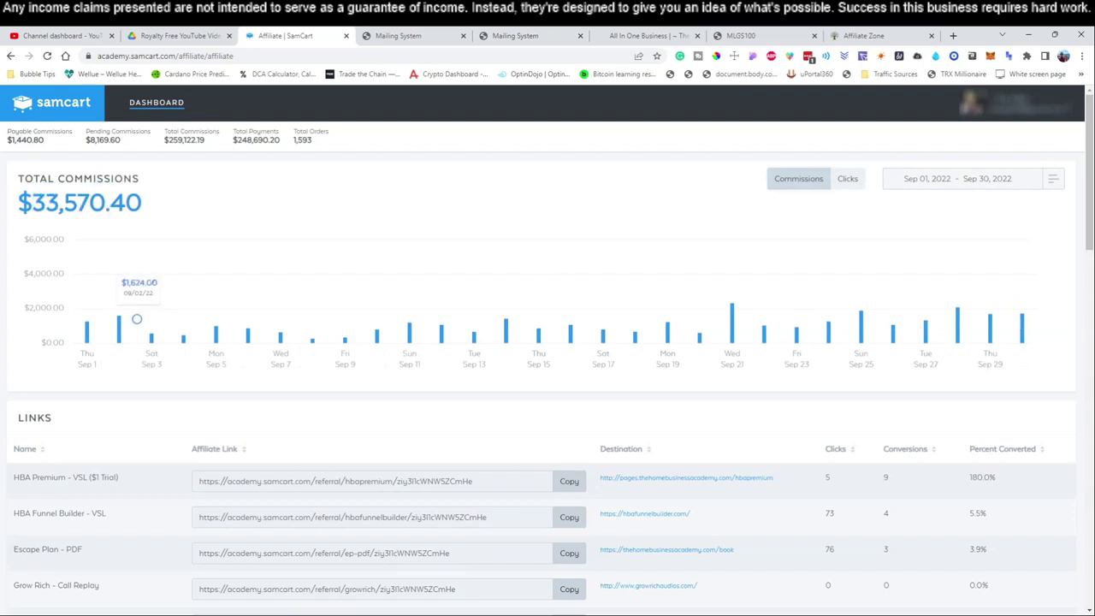